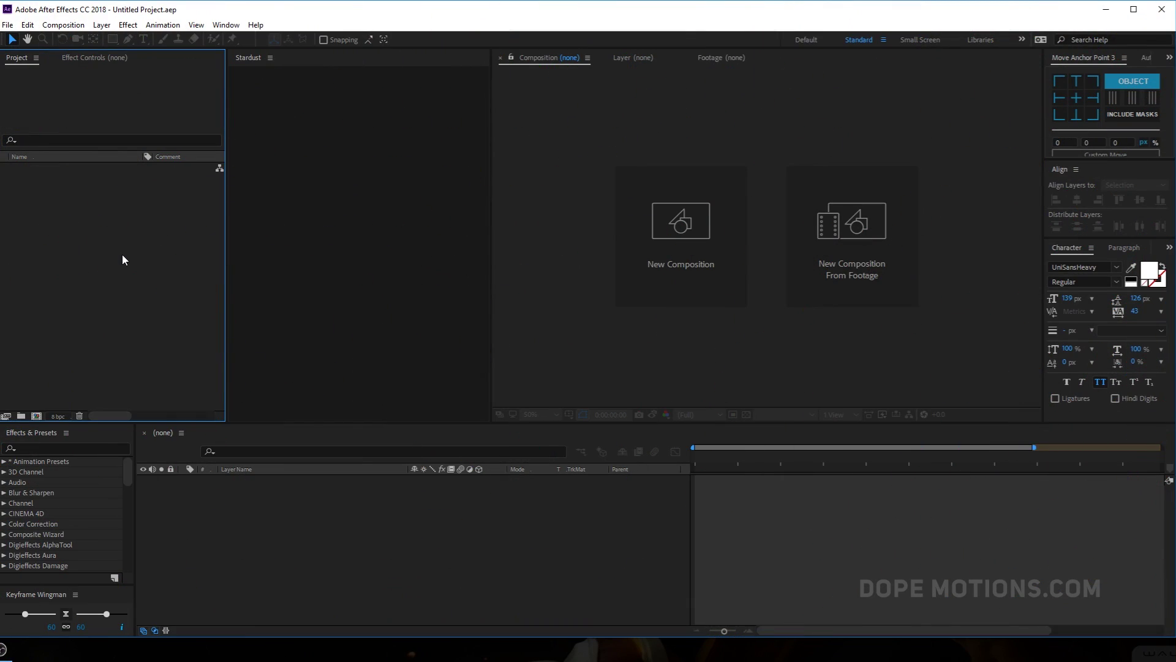
Step: Create a 1920 x 1080 composition from the HDTV 1080 29.97 preset, with the frame rate set to 30 and a 10-second duration
click(37, 417)
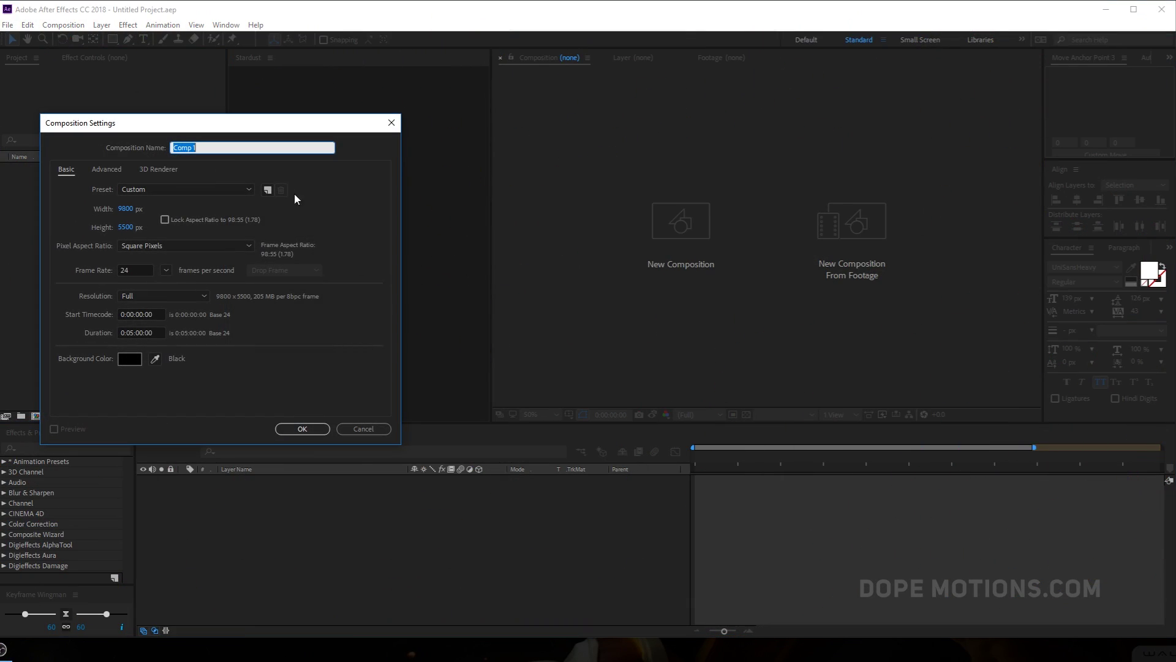
drag(231, 126, 463, 127)
click(361, 188)
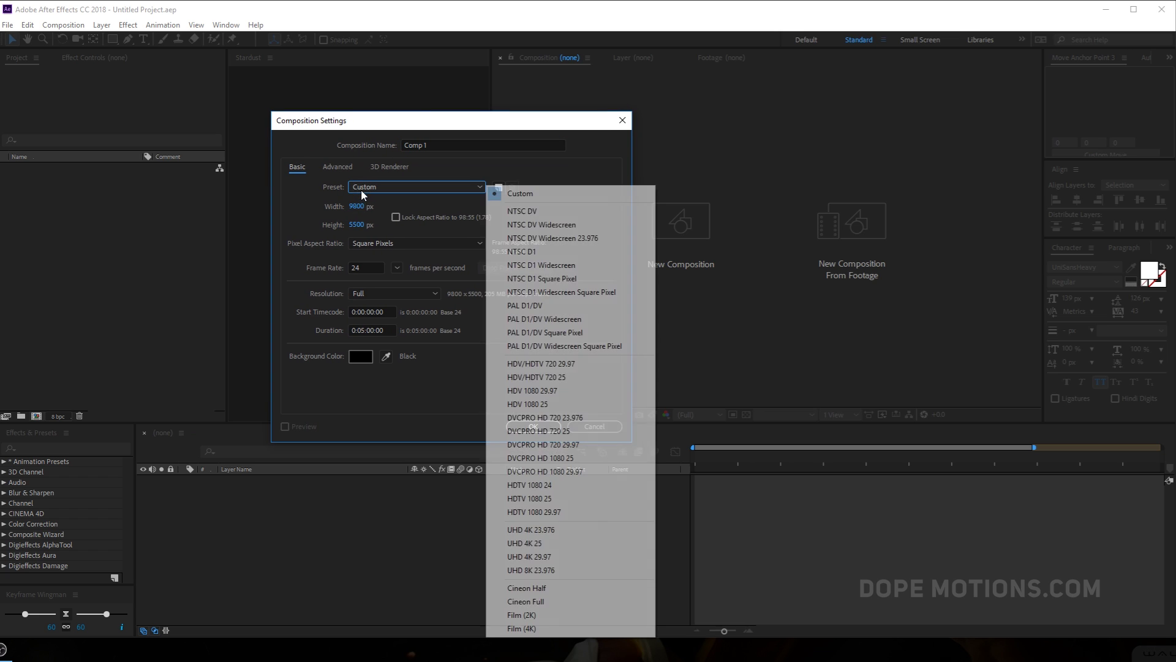
click(521, 512)
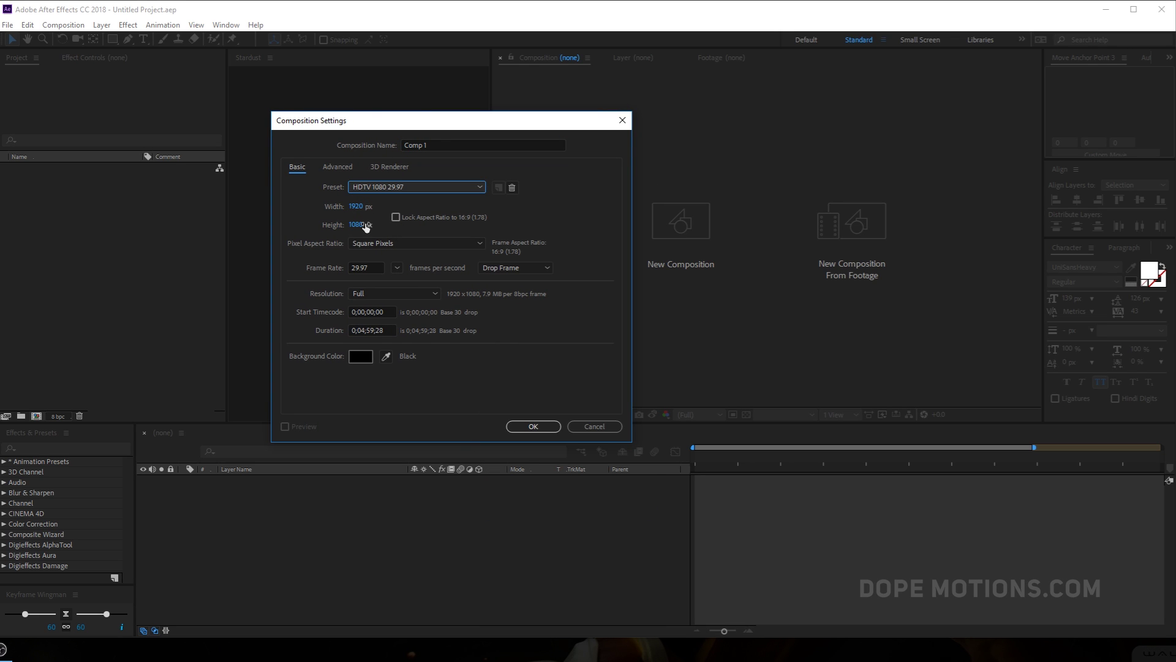
click(397, 268)
click(436, 377)
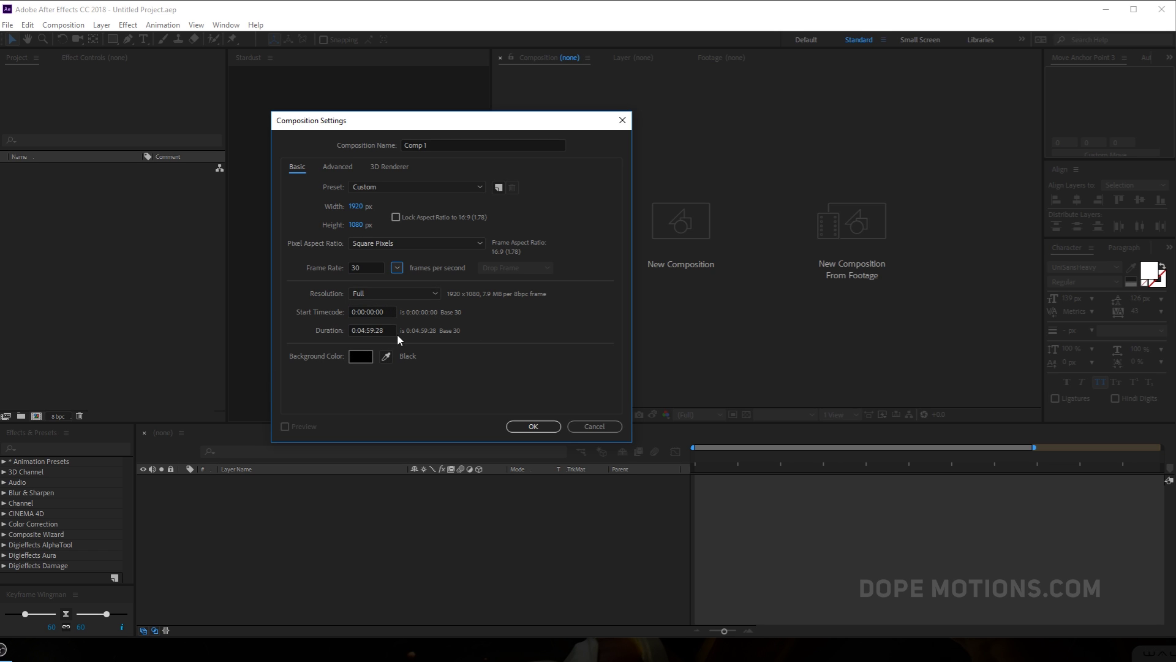
drag(397, 334, 349, 335)
text(10)
click(538, 430)
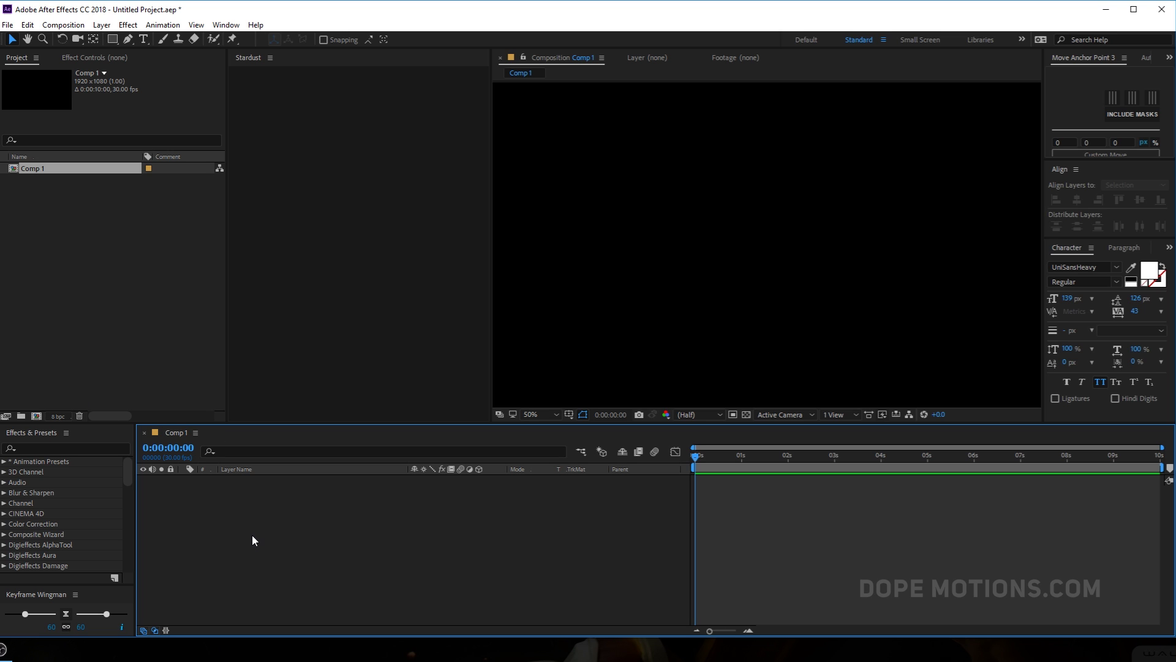
Step: Add a black comp-sized solid layer named Stardust
key(ctrl+y)
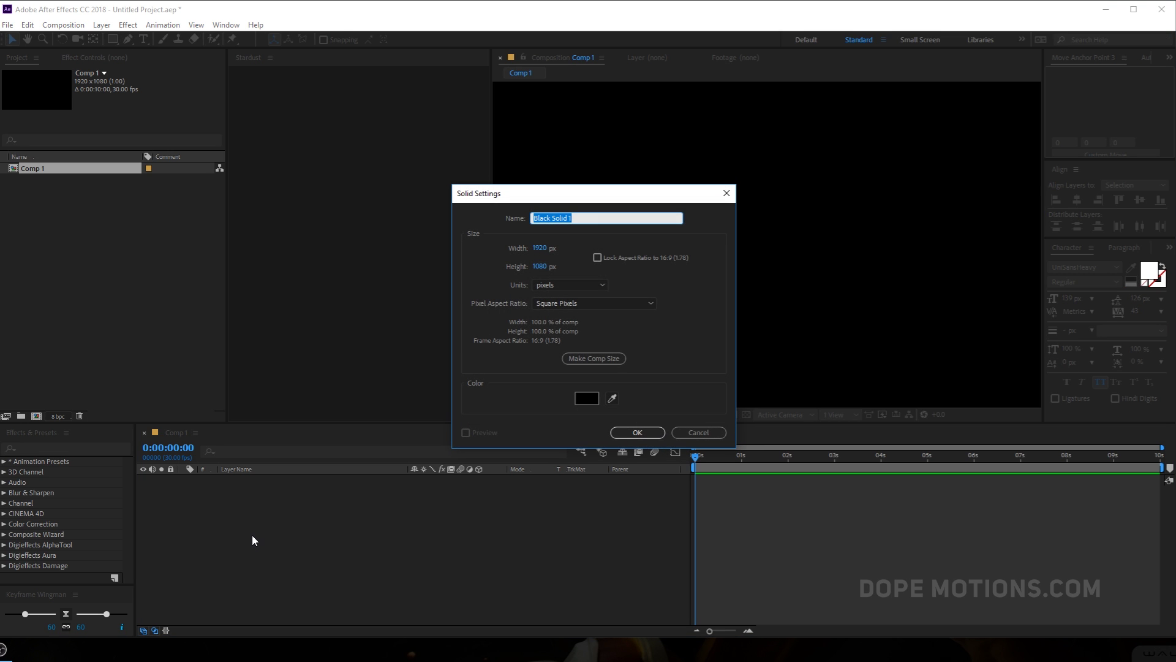
text(Stardust)
click(637, 432)
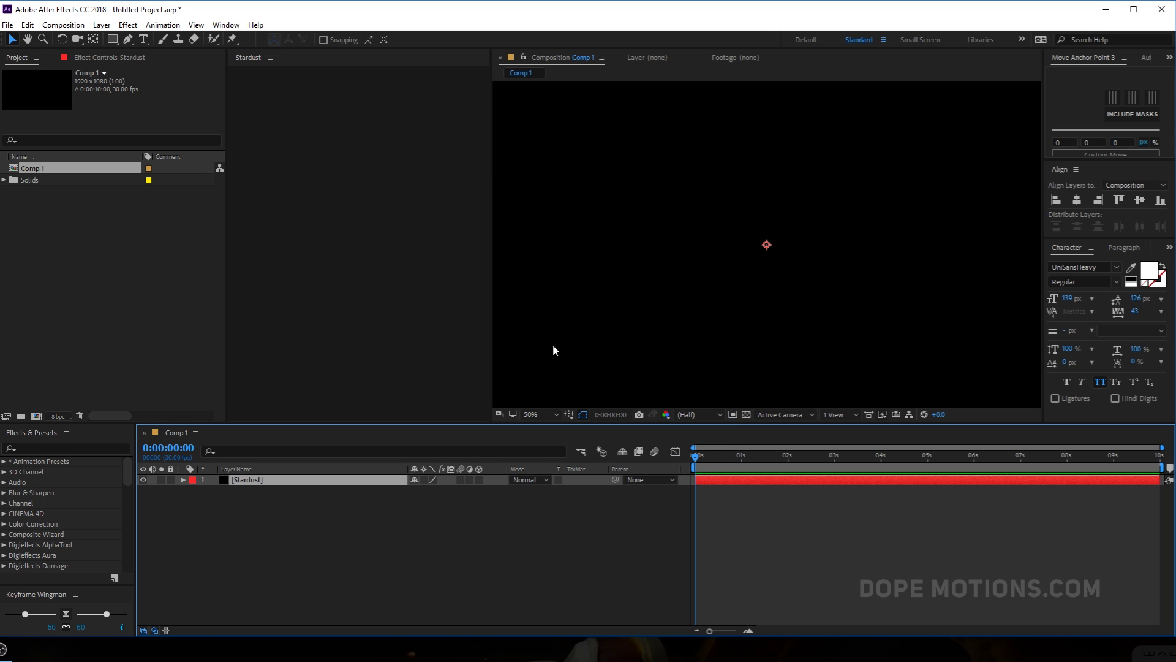
Step: Rename the composition Comp 1 as Main
click(65, 168)
key(Return)
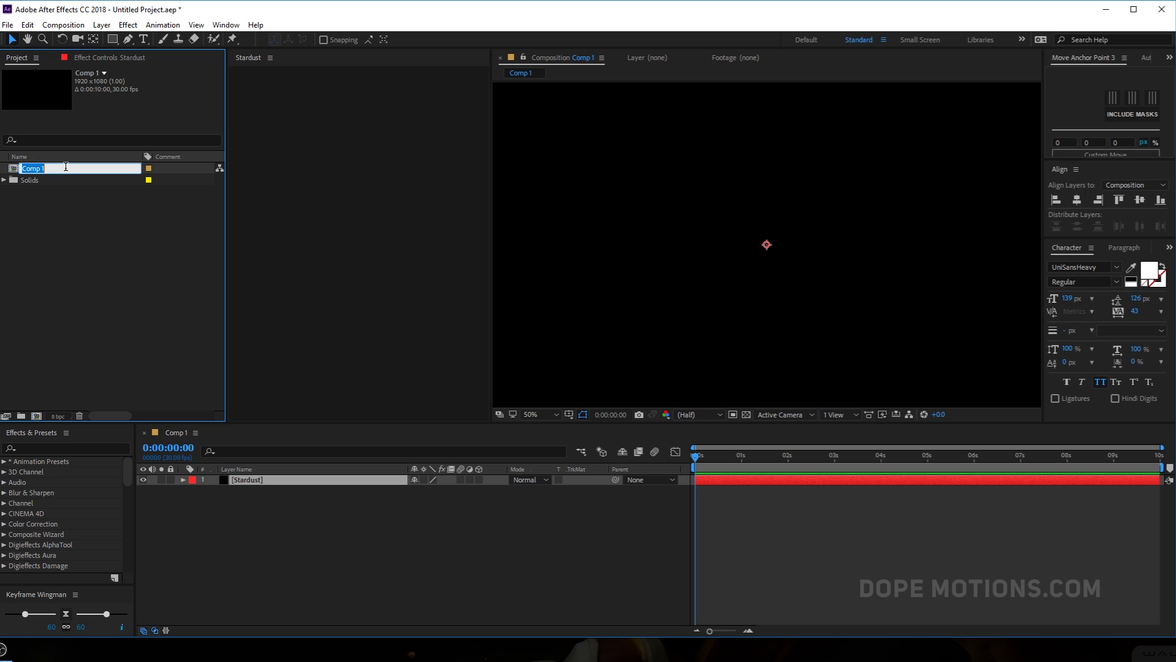
text(Main)
click(326, 509)
Step: Apply the Stardust effect to the Stardust solid and preview its particles up to about 4 seconds
click(259, 484)
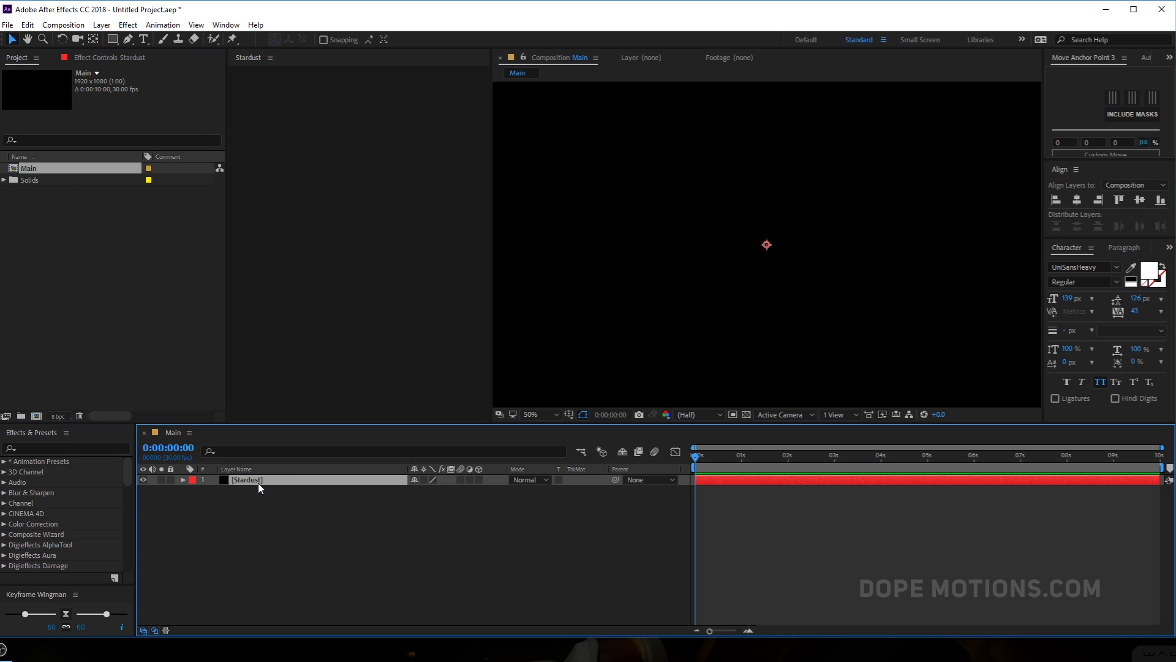
key(ctrl+space)
text(star)
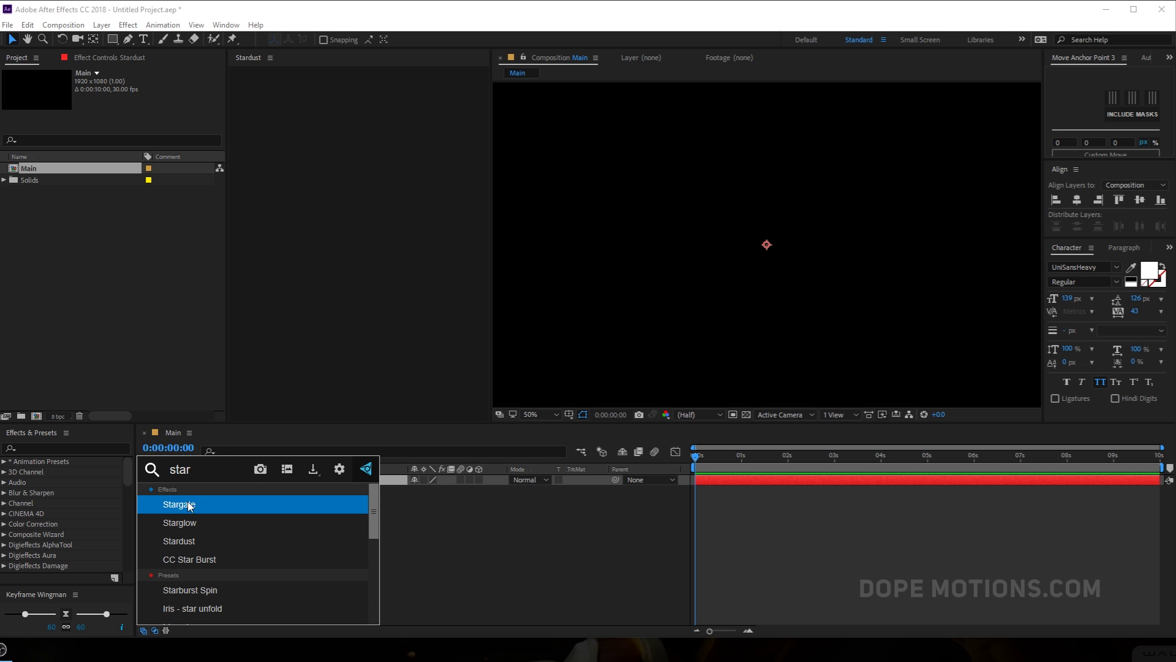
click(185, 535)
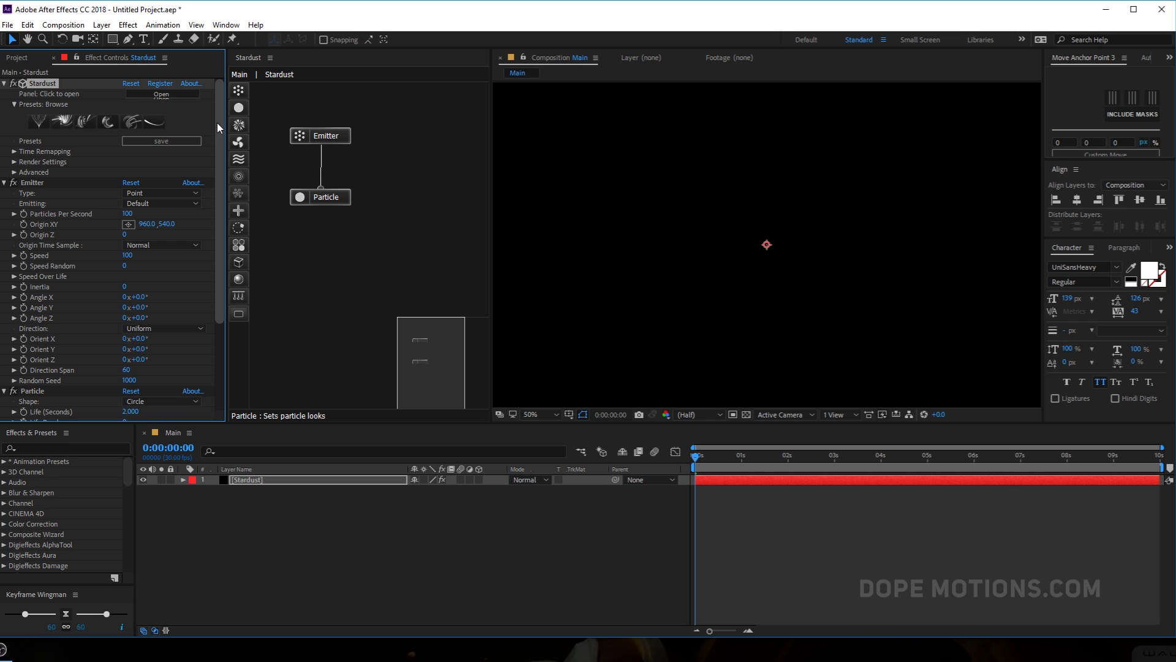
click(129, 225)
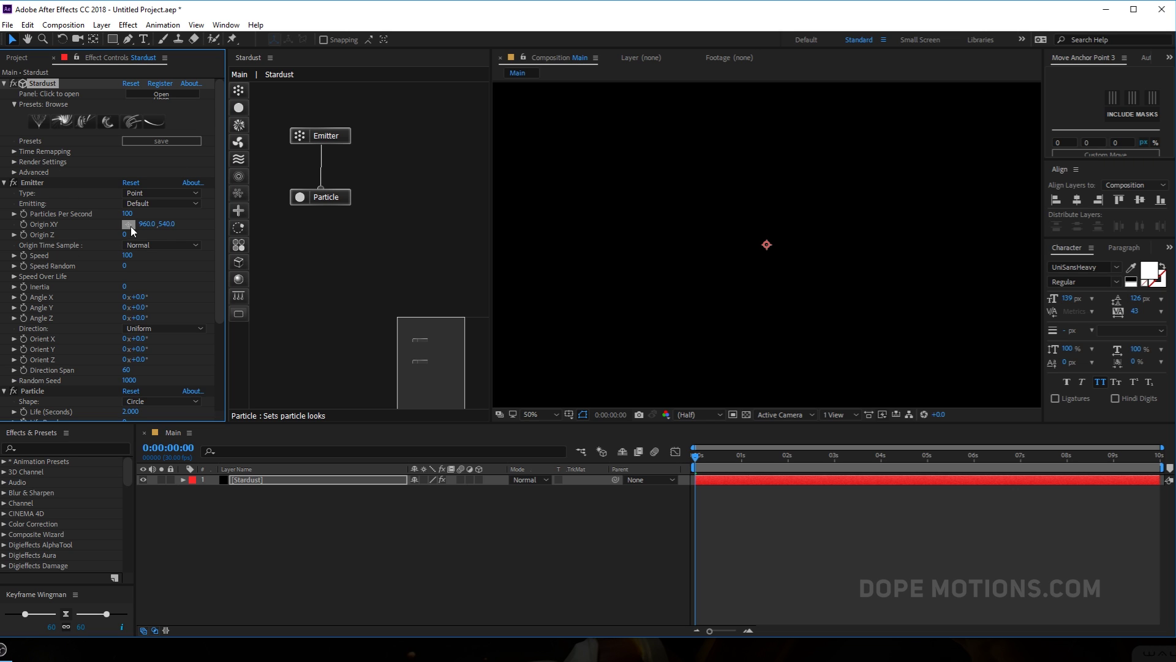
drag(696, 457, 897, 480)
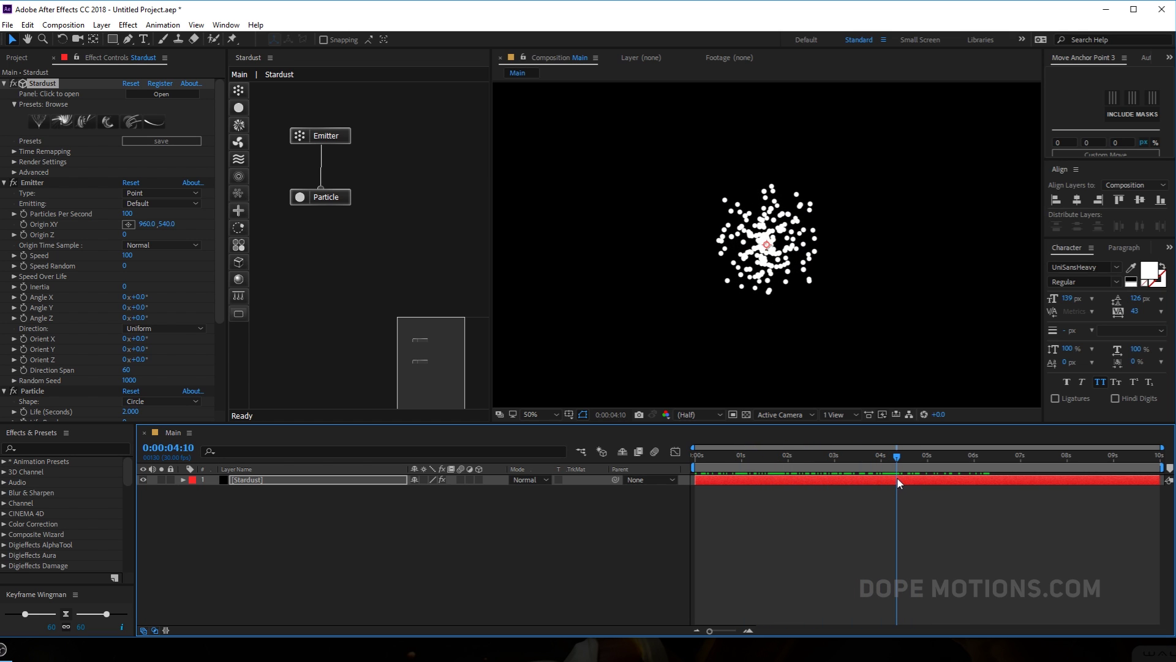
Step: Add a two-node camera with the 28mm preset to the composition and try out the camera tool
right_click(284, 562)
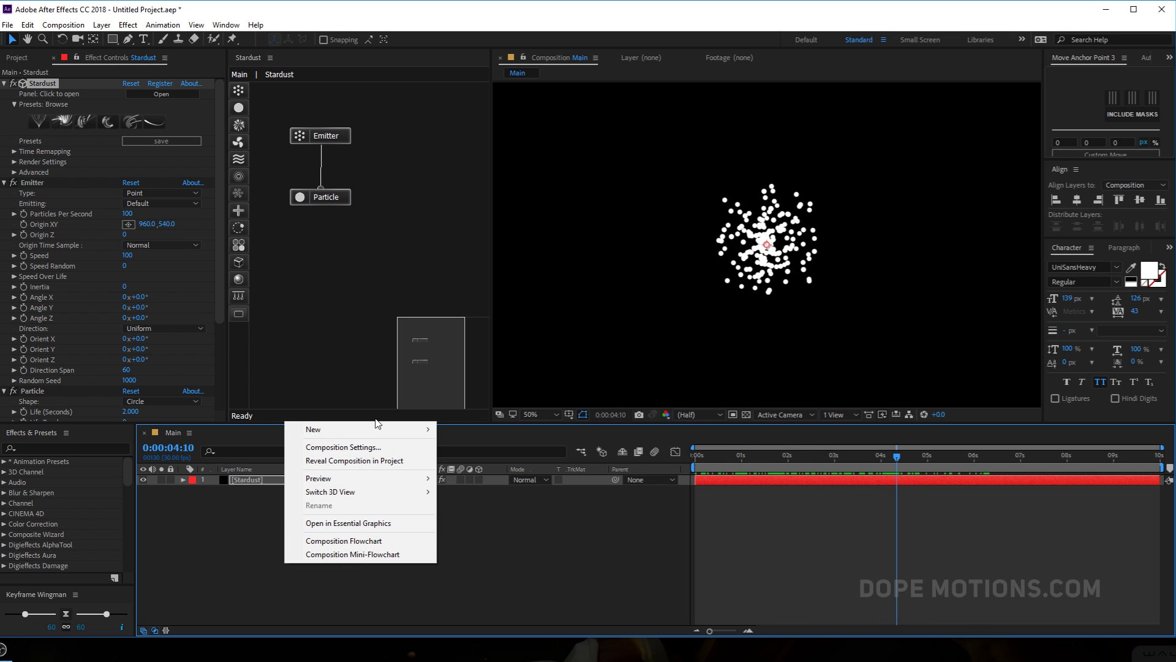
mouse_move(381, 433)
click(484, 487)
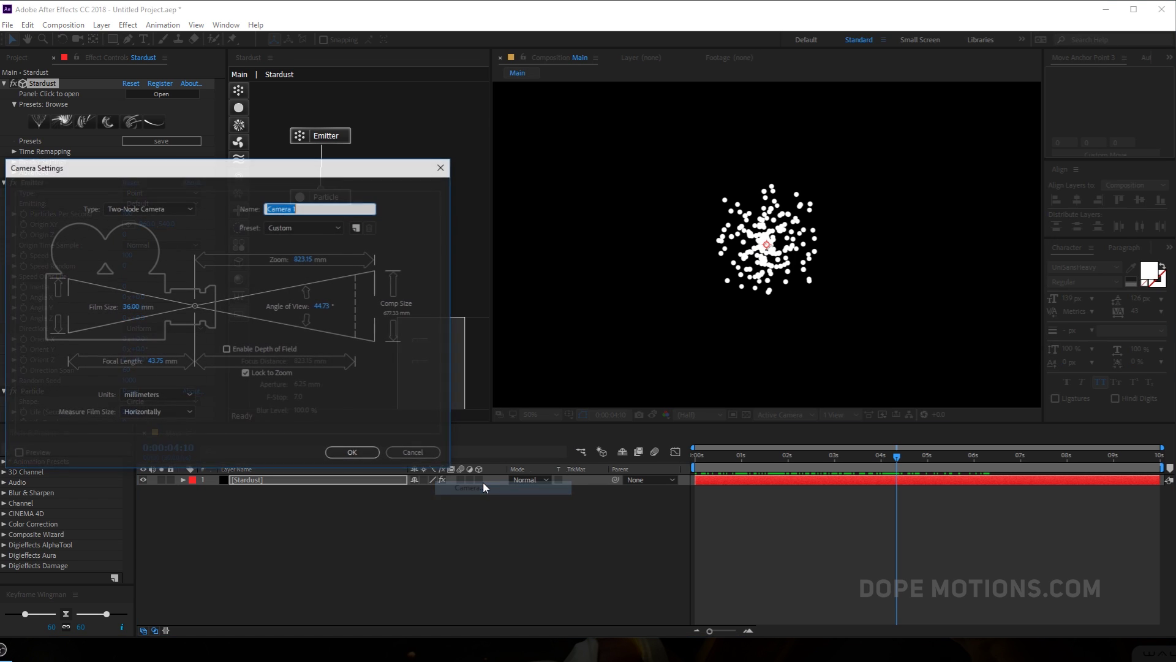
click(305, 227)
click(288, 289)
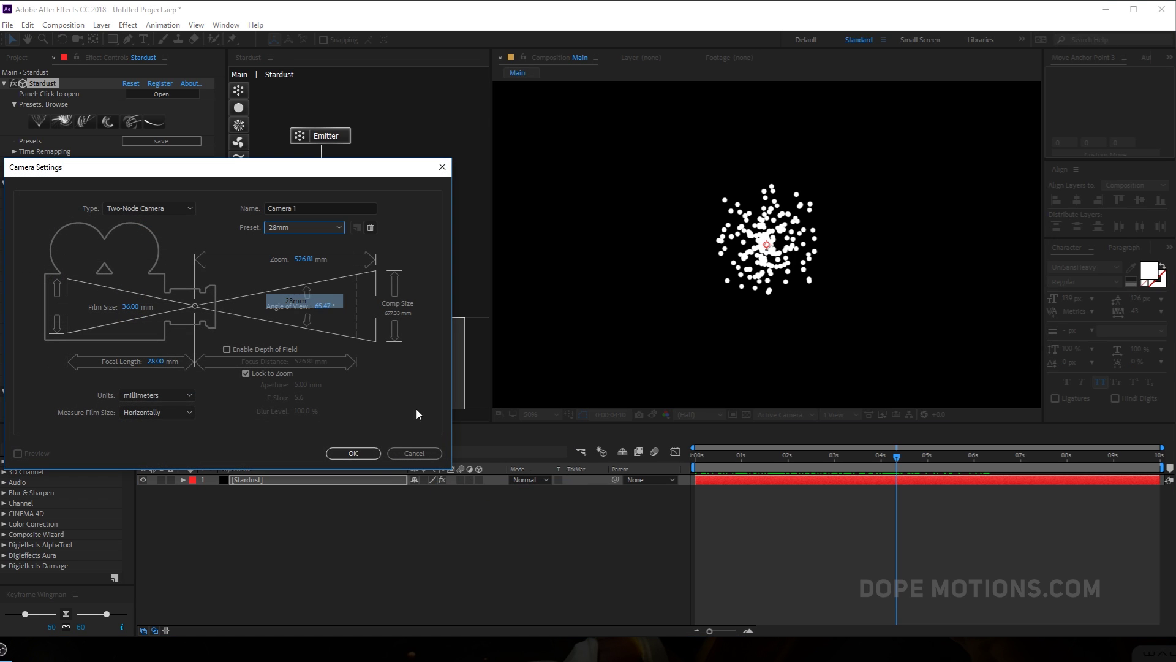
click(353, 454)
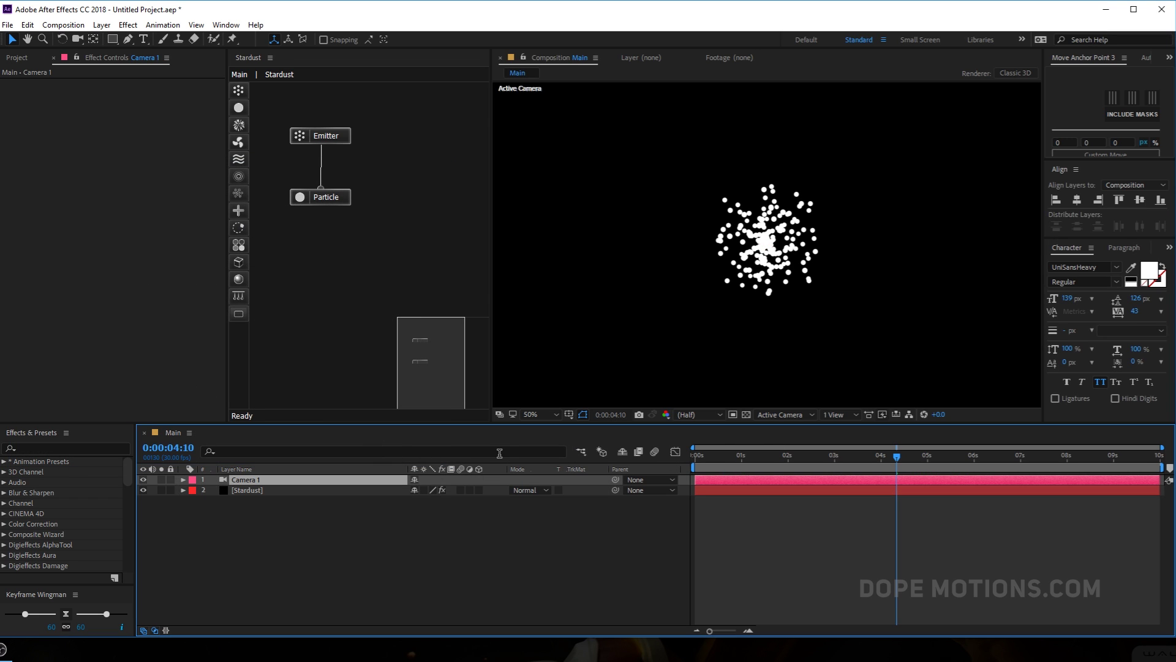
key(c)
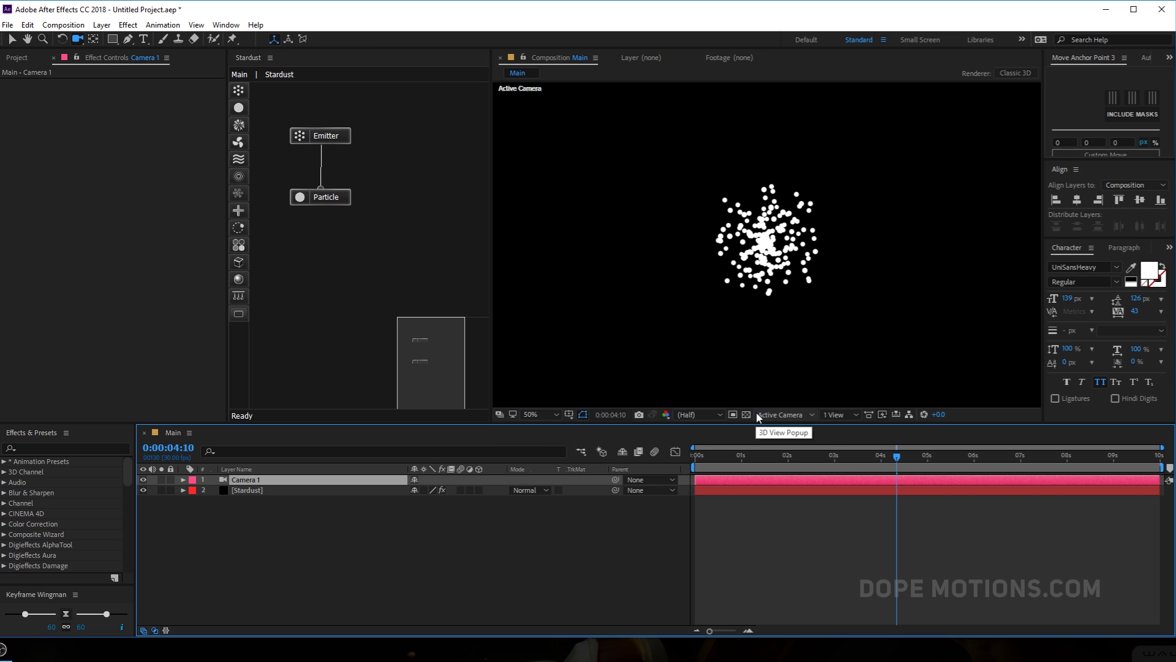
drag(943, 322, 766, 287)
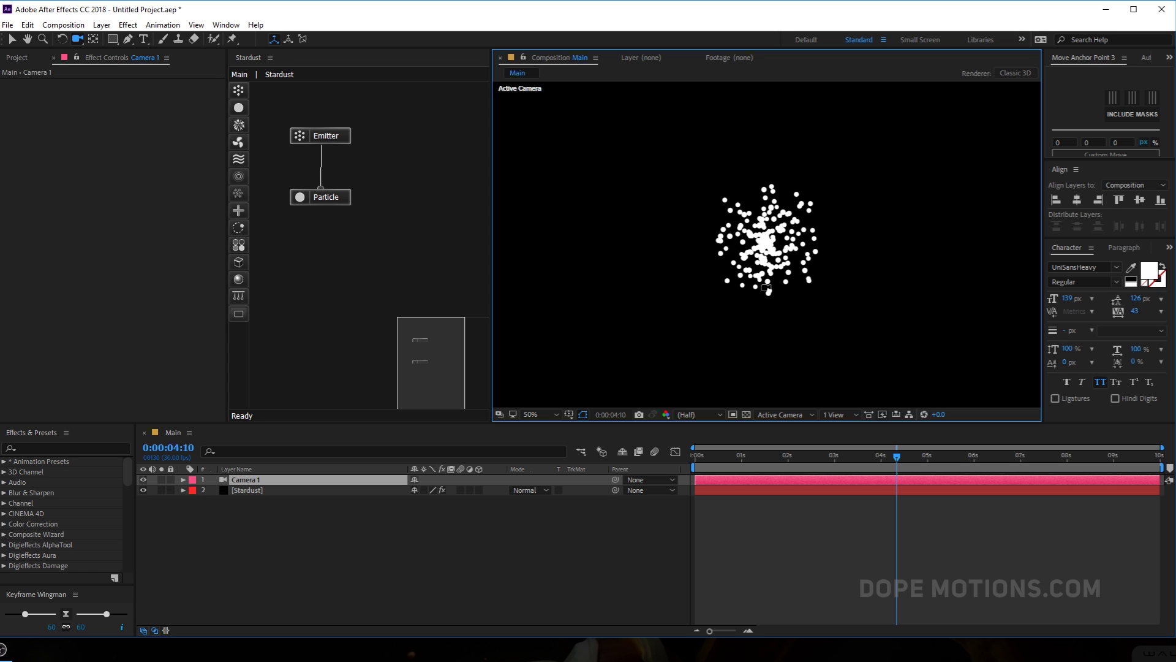
Step: Set the Stardust emitter's Particles Per Second to 5 and preview the emission over time
click(259, 490)
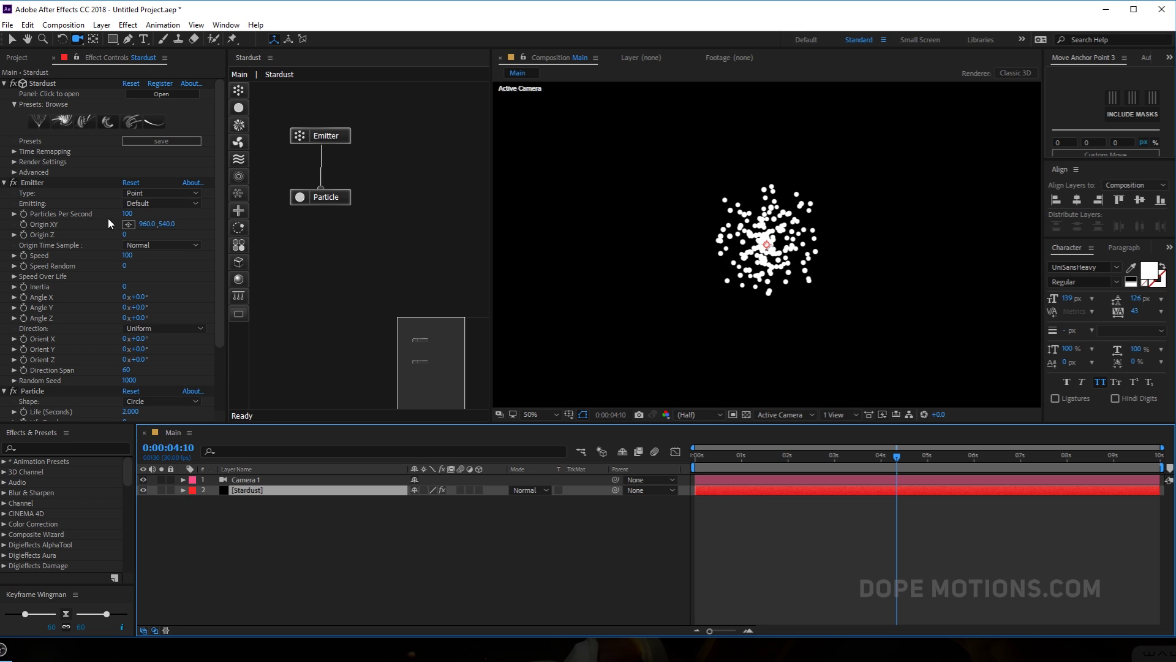
drag(128, 215, 107, 224)
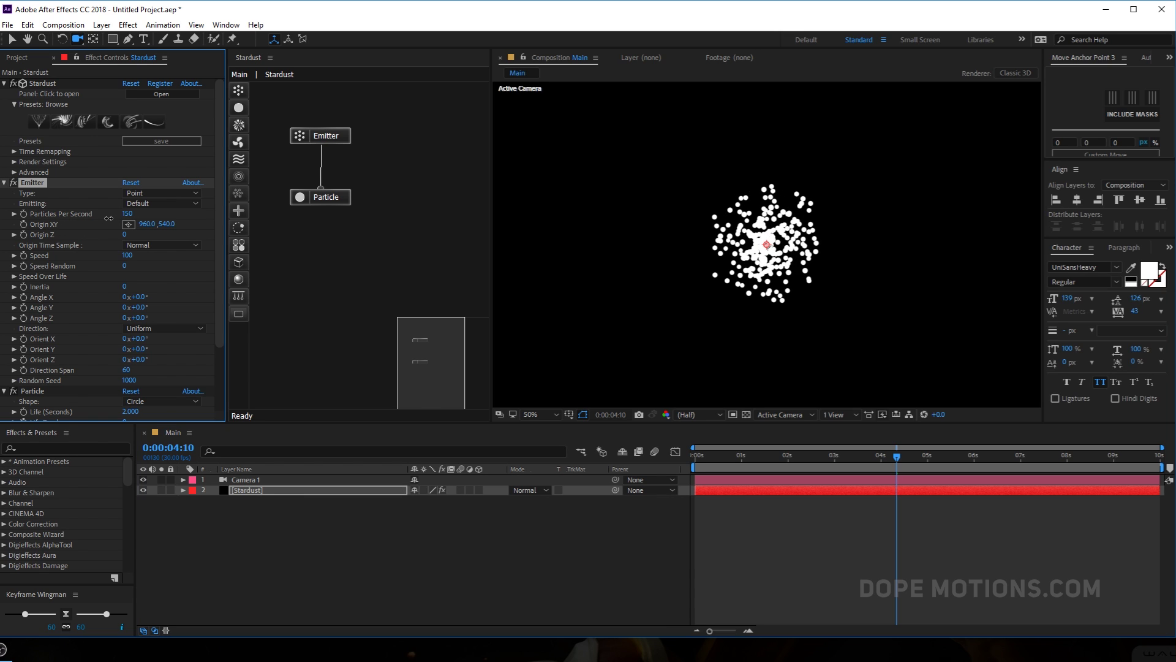
click(125, 214)
text(5)
key(Return)
drag(699, 467, 859, 467)
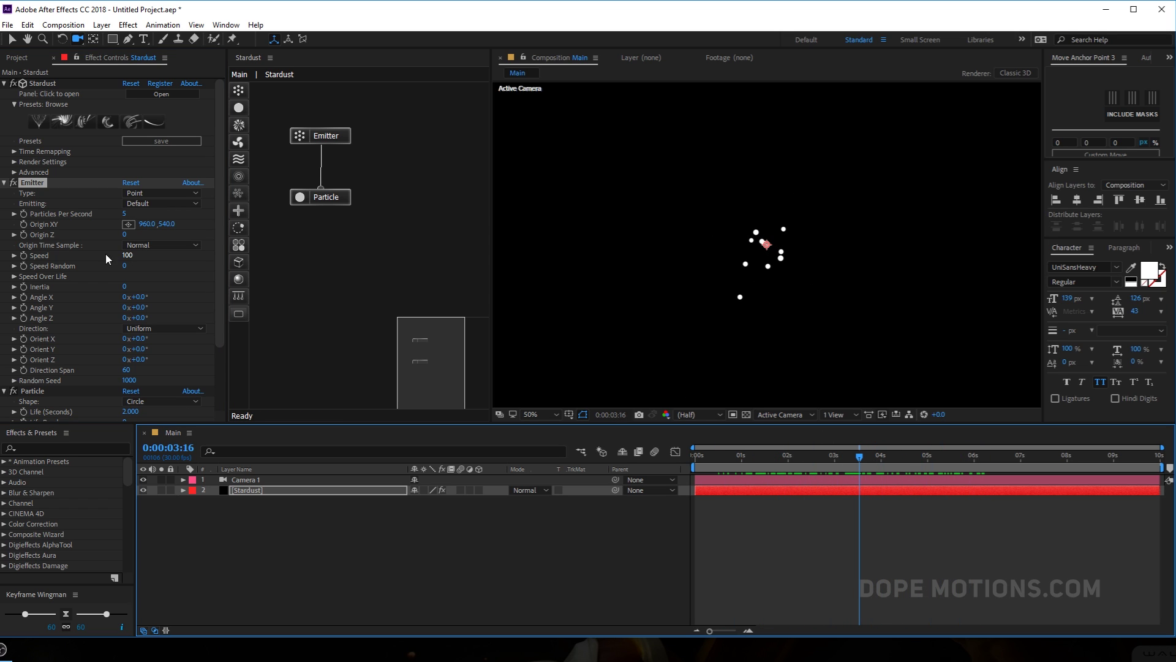
Step: Set the emitter's Speed to 300 and preview the particle motion along the timeline
click(128, 255)
text(300)
key(Return)
drag(733, 461, 905, 461)
scroll(729, 283, down, 2)
drag(739, 461, 818, 454)
scroll(767, 321, up, 2)
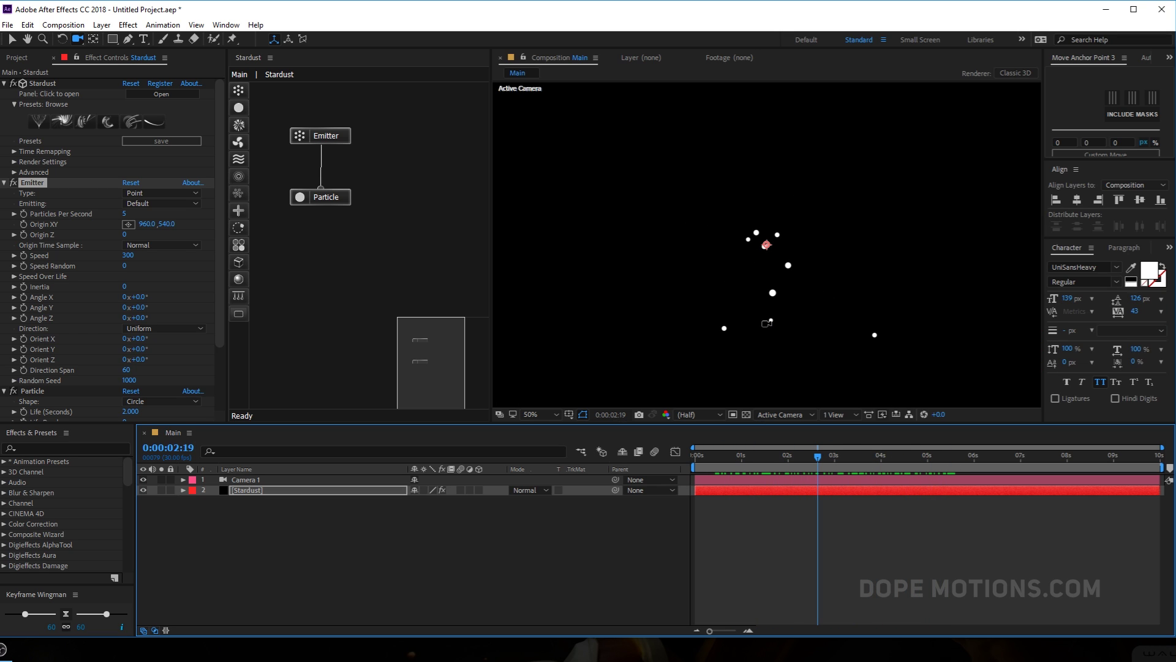
drag(718, 454, 845, 461)
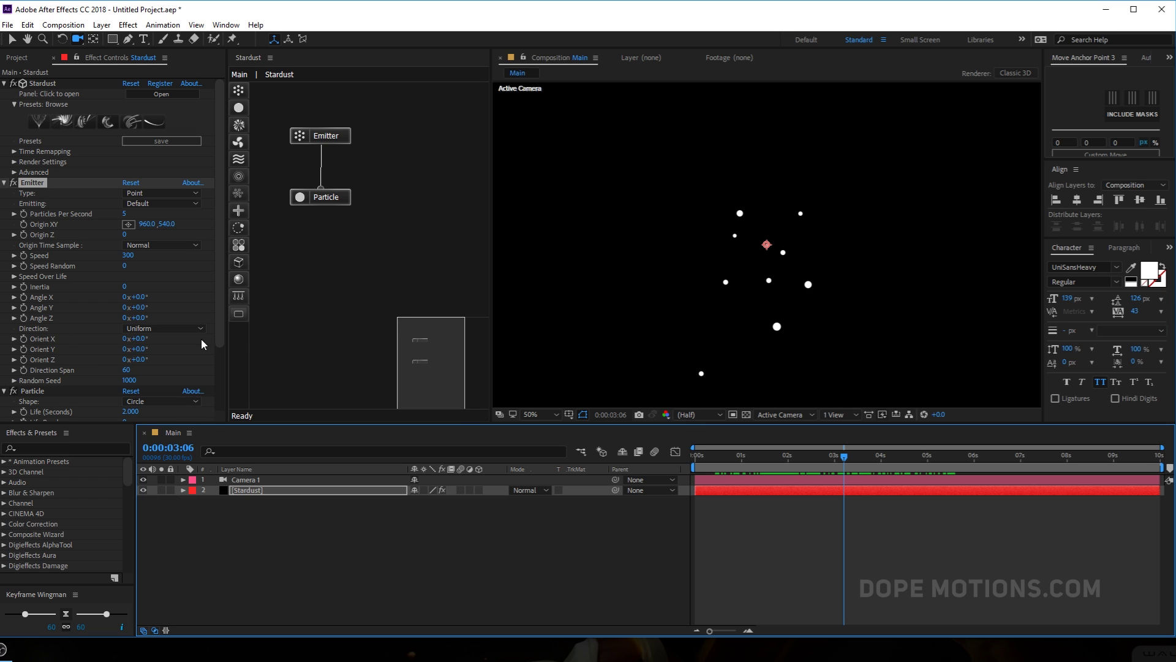
Step: Change the emitter's Direction to Directional, preview the stream, and set Direction Span to 40
click(168, 332)
click(181, 355)
drag(712, 458, 897, 461)
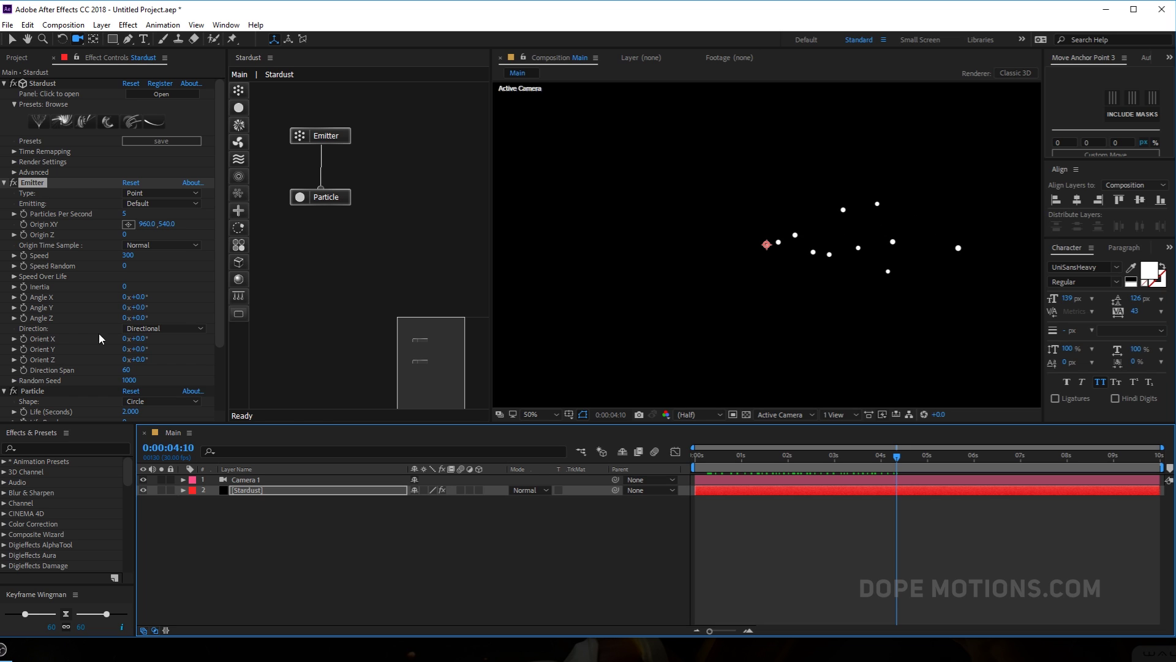
click(127, 368)
text(40)
key(Return)
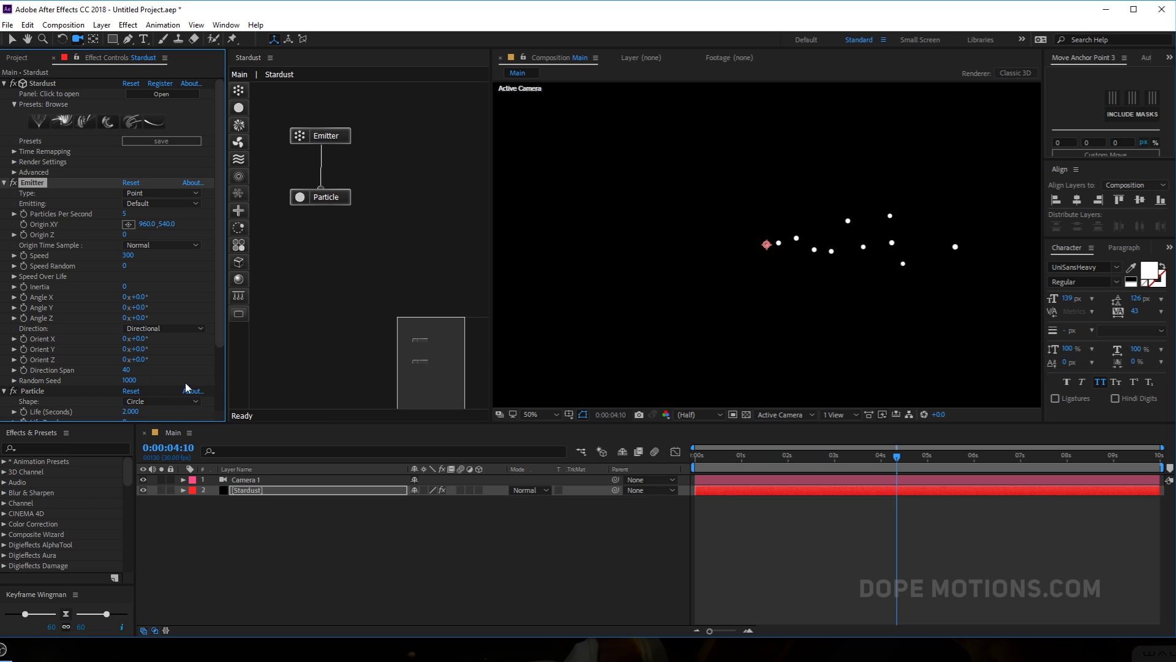
Step: Test Direction Span values of 4 and 35 on the emitter, and restore the span to 40
drag(126, 370, 108, 375)
click(711, 460)
drag(729, 466, 870, 466)
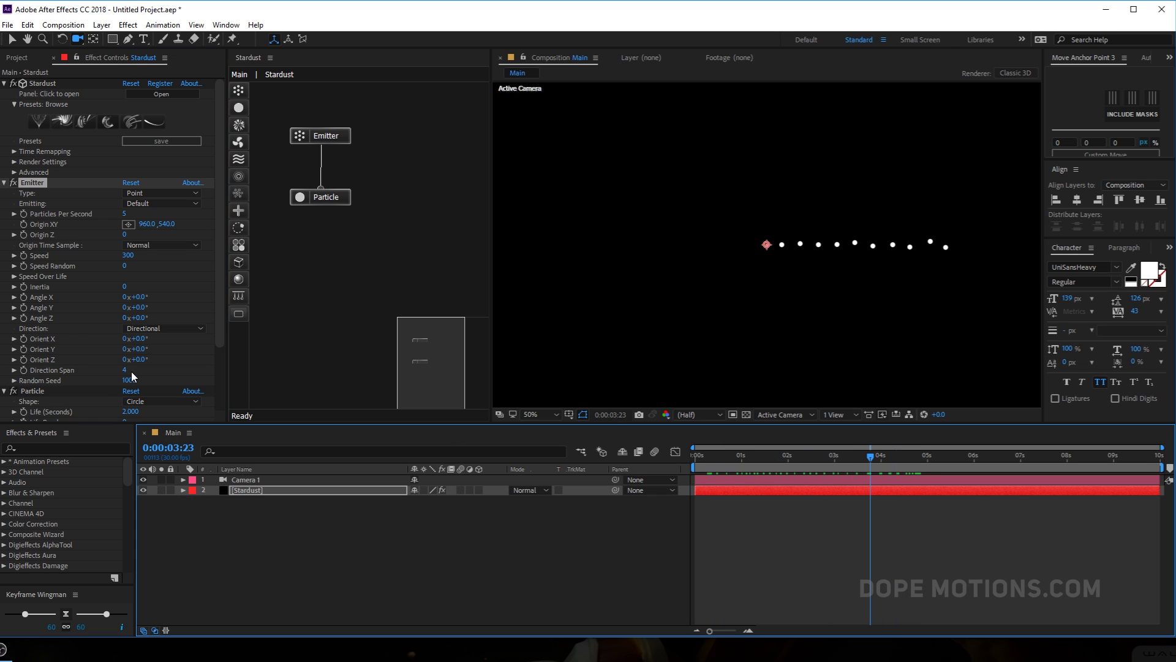
mouse_move(123, 374)
mouse_down()
mouse_move(200, 362)
mouse_move(130, 370)
mouse_move(141, 366)
mouse_up()
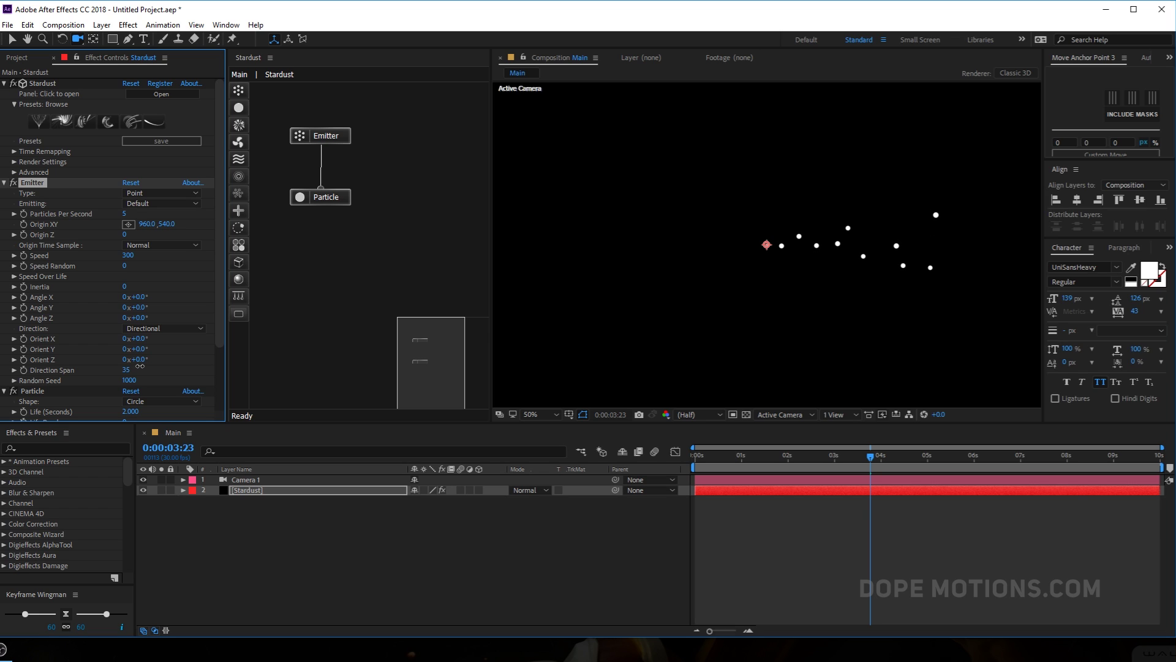
click(126, 370)
text(40)
key(Return)
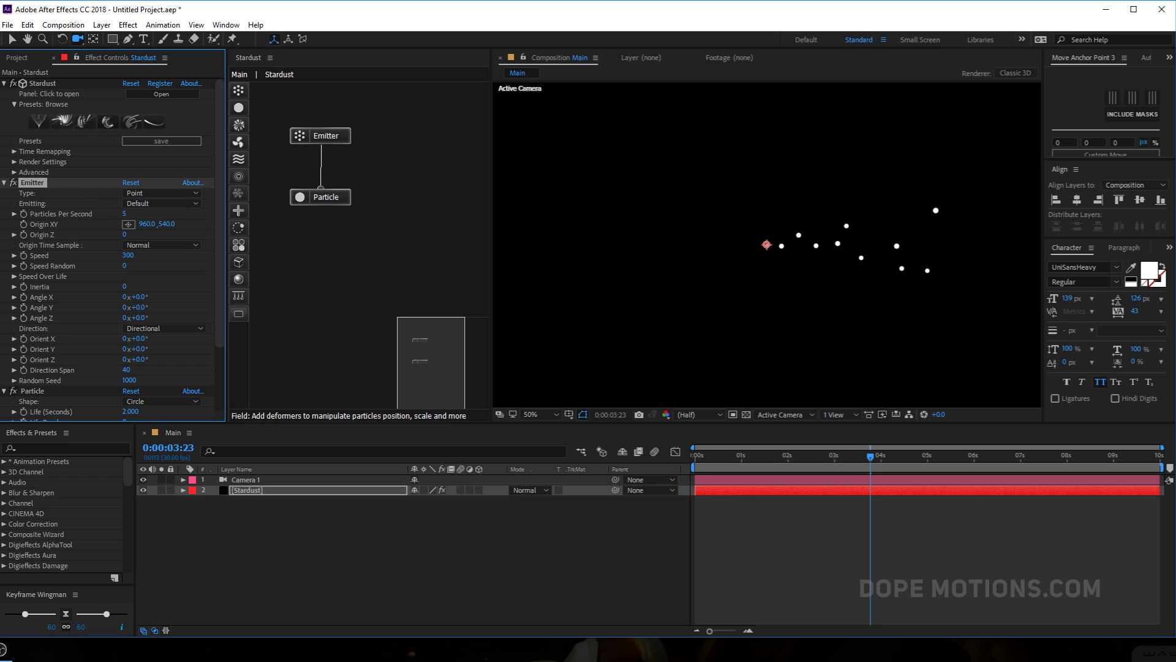
Step: Set the particle's Size to 12 pixels and its Size Random to 6 in the Particle Properties
click(4, 183)
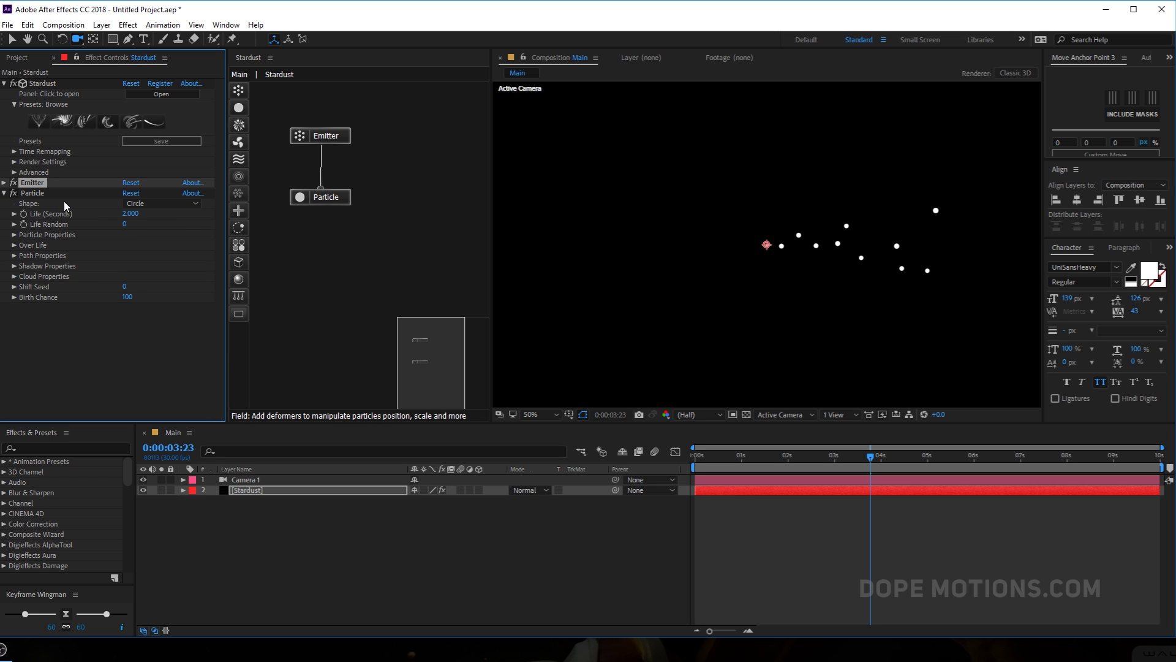
click(14, 234)
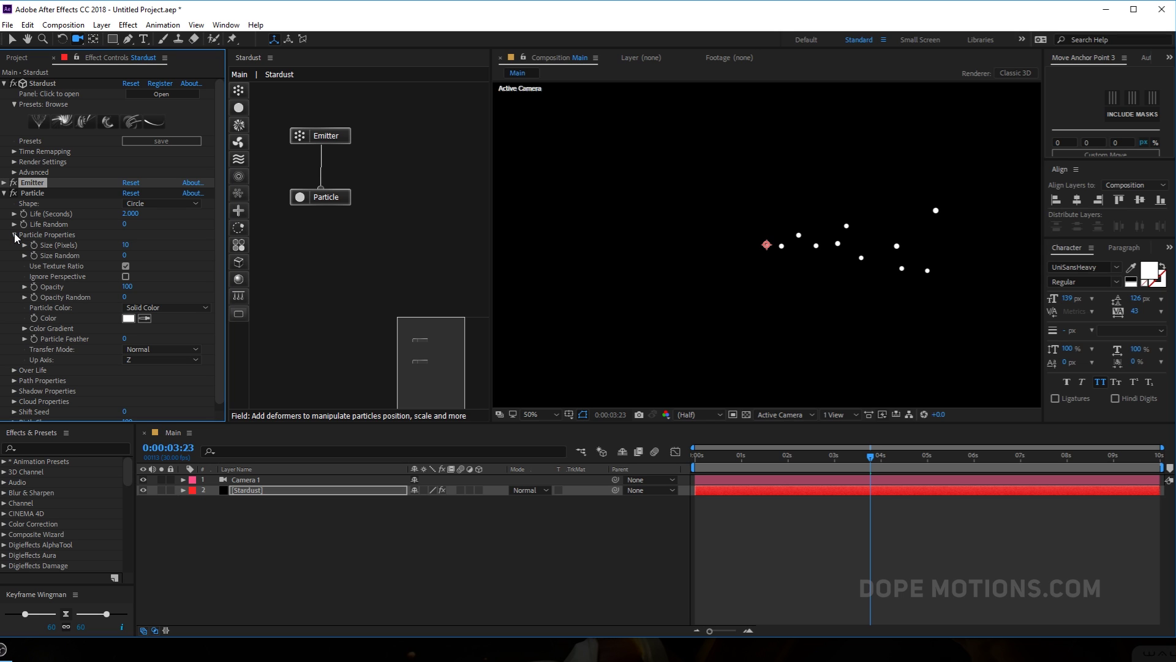
mouse_move(125, 245)
mouse_down()
mouse_move(243, 241)
mouse_move(118, 244)
mouse_up()
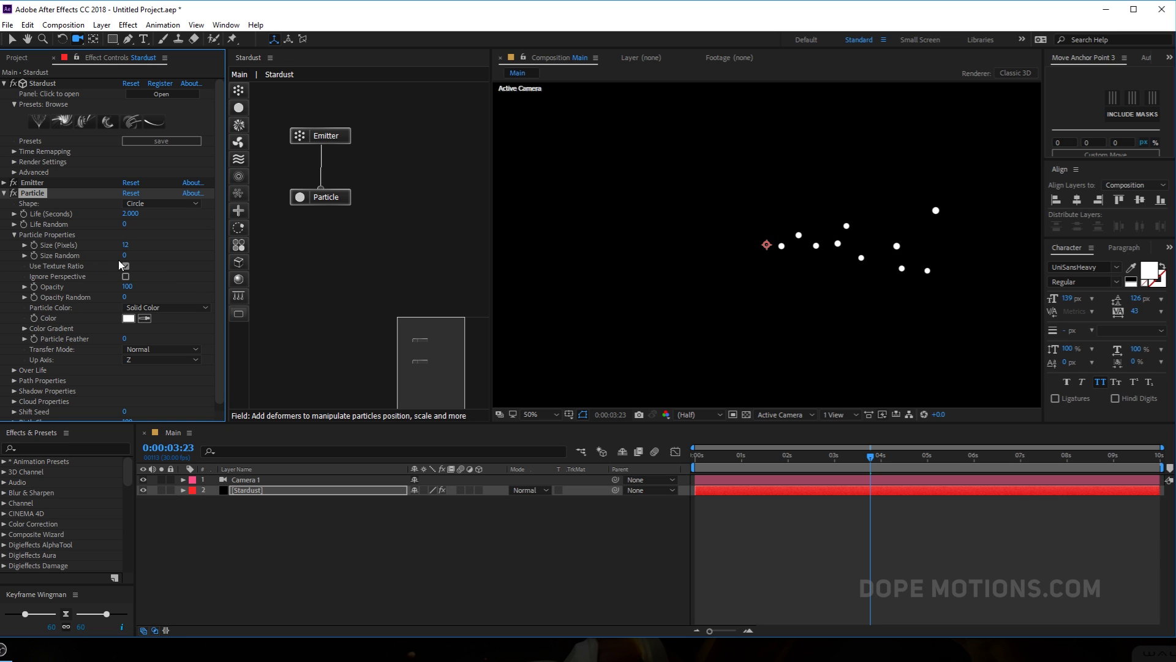
click(172, 255)
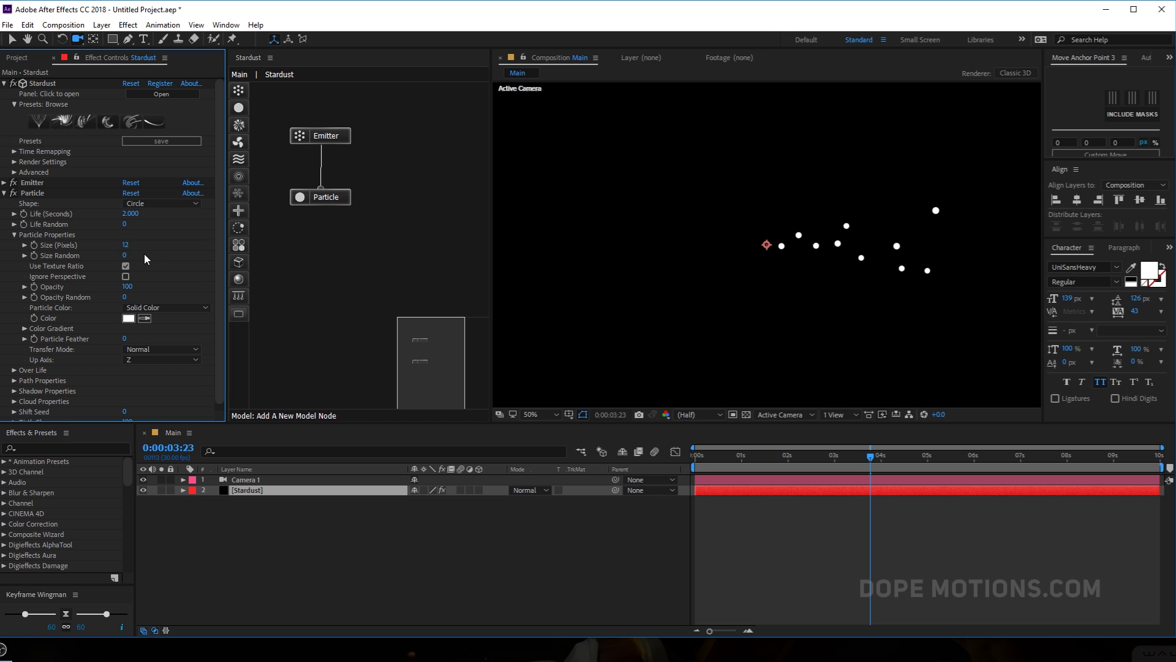
drag(124, 255, 100, 254)
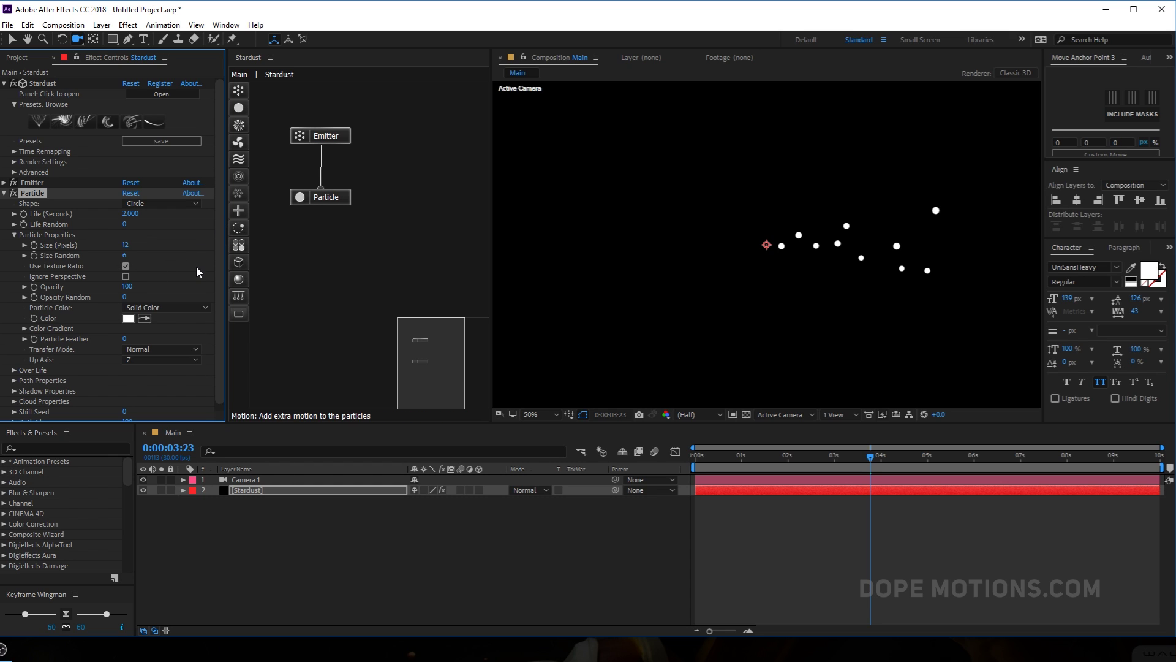
scroll(223, 230, down, 1)
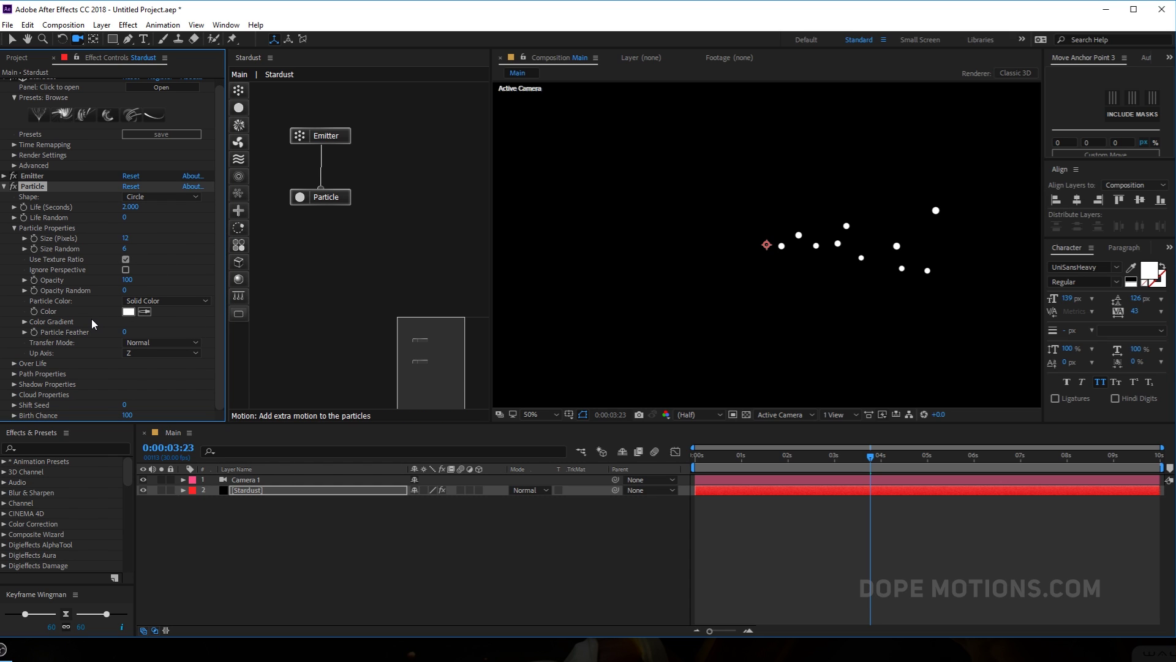
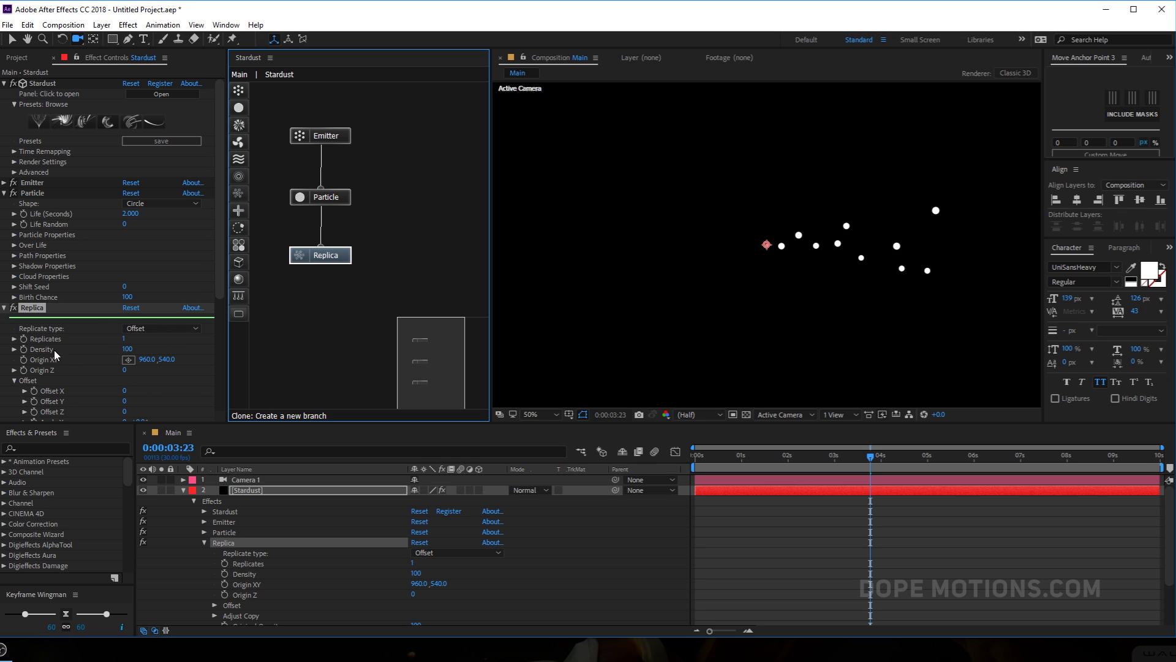
Step: Set the Replica's Replicates to 10 and its offset Angle Y to 39°, and inspect the copies from another camera angle
click(124, 339)
text(10)
key(Return)
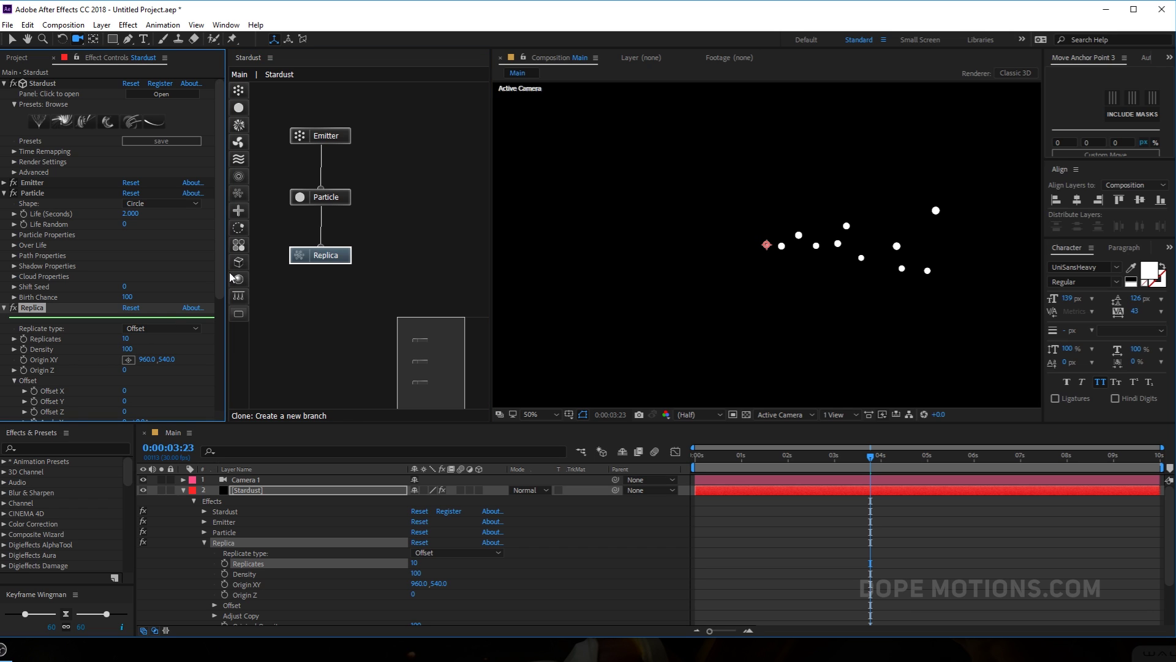
drag(222, 250, 227, 373)
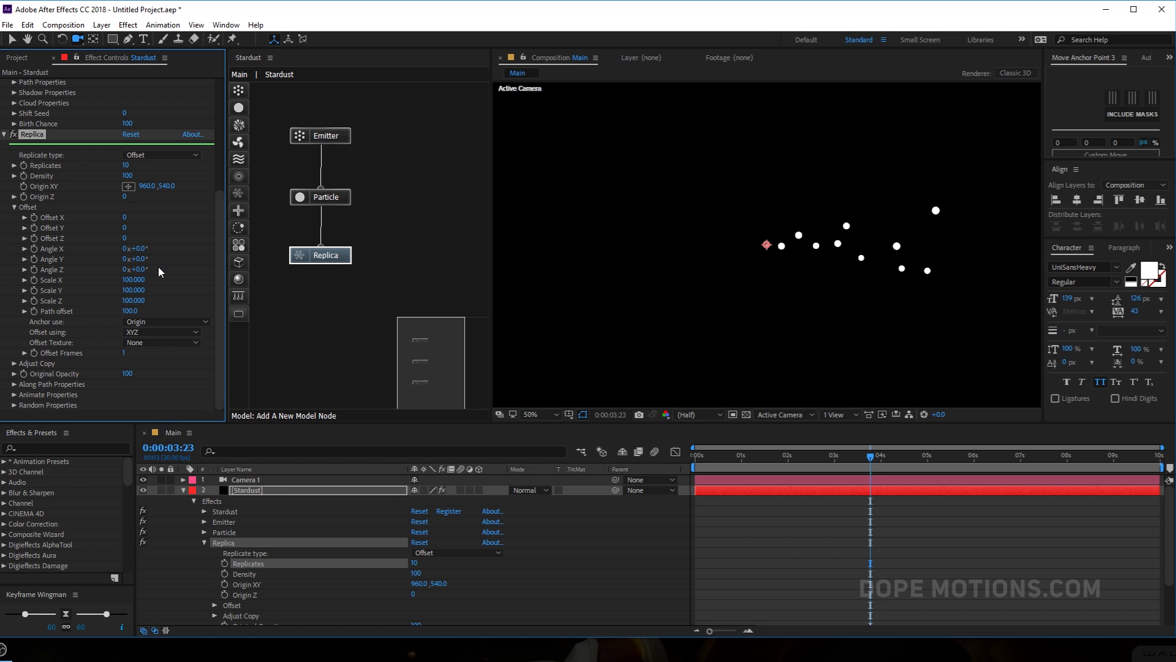
drag(142, 260, 162, 254)
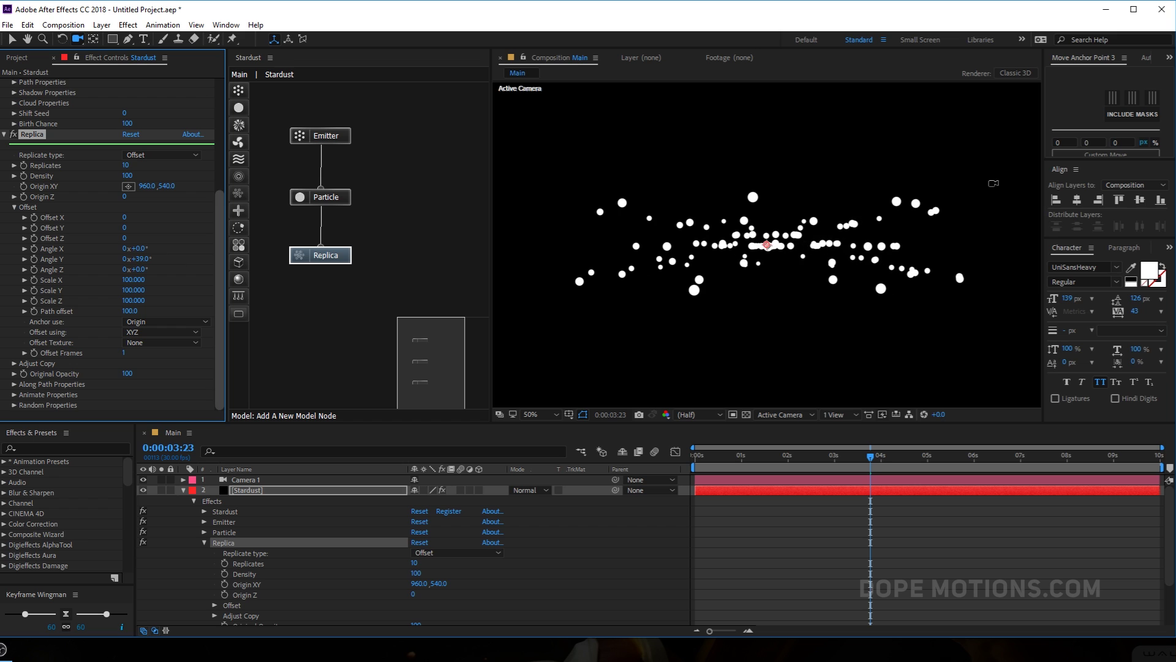
drag(786, 222, 800, 277)
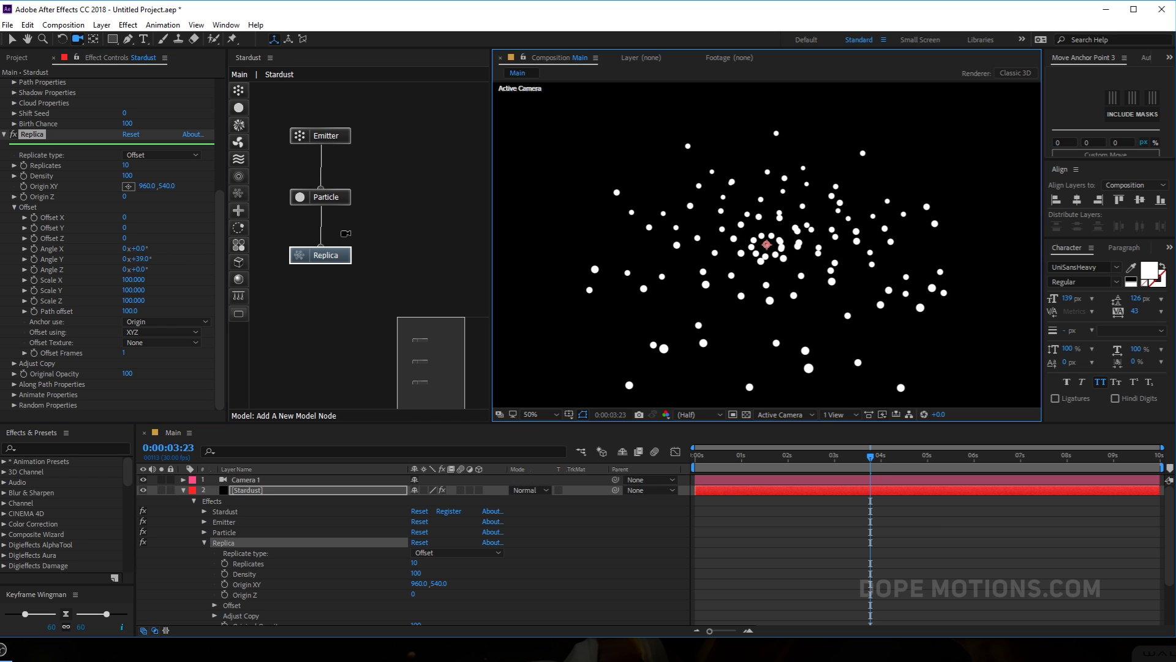
Step: Try 120 Replicates on the Replica, and reset its offset Angle Y to 0°
drag(128, 166, 200, 174)
mouse_move(827, 285)
mouse_down()
mouse_move(772, 239)
mouse_move(712, 334)
mouse_move(720, 260)
mouse_up()
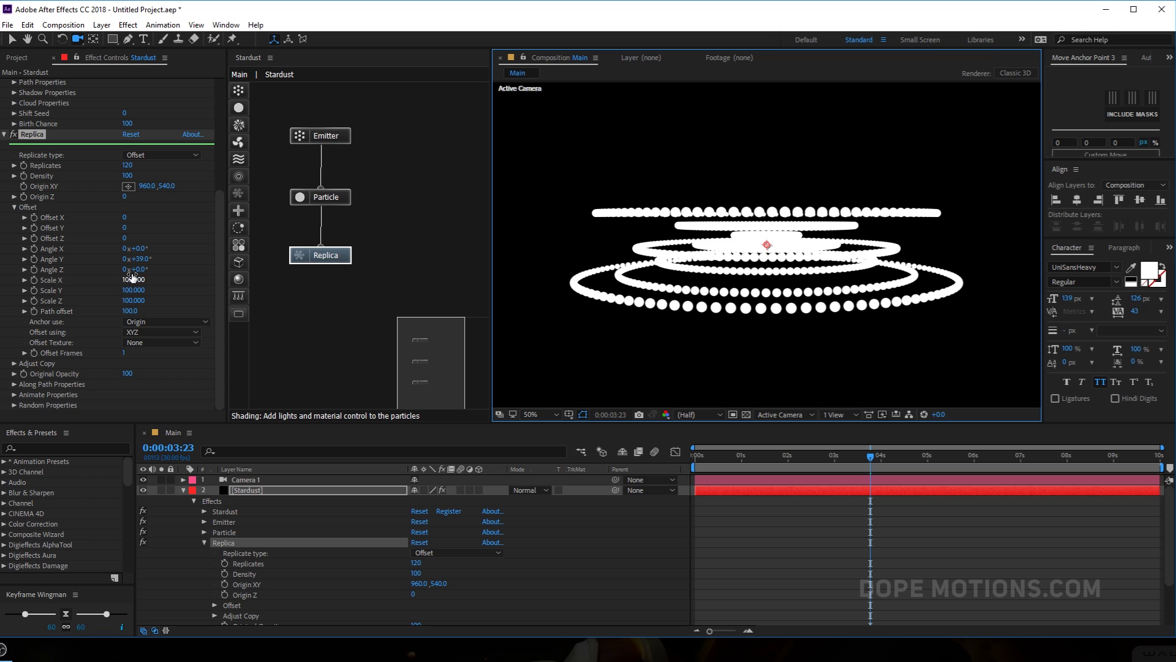
click(143, 258)
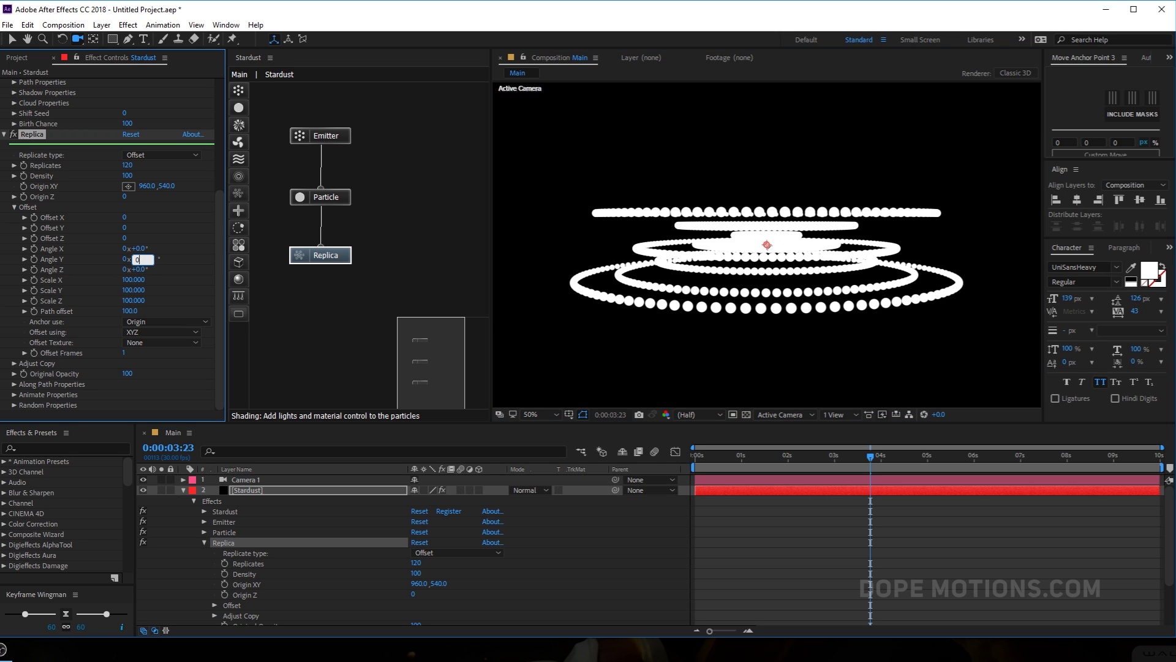
text(0)
key(Return)
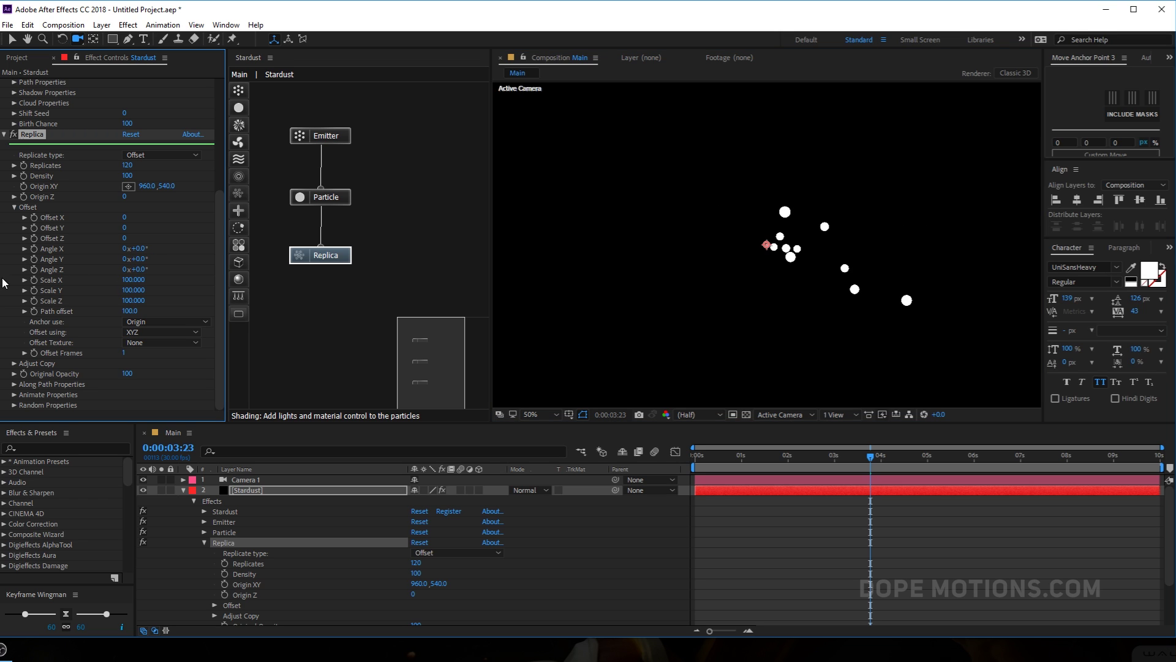
Step: Set the Replica's offset Angle Z to 5°, Replicates to 82 and Density to 110
drag(132, 270, 114, 287)
click(141, 269)
text(0)
key(Return)
drag(143, 268, 145, 267)
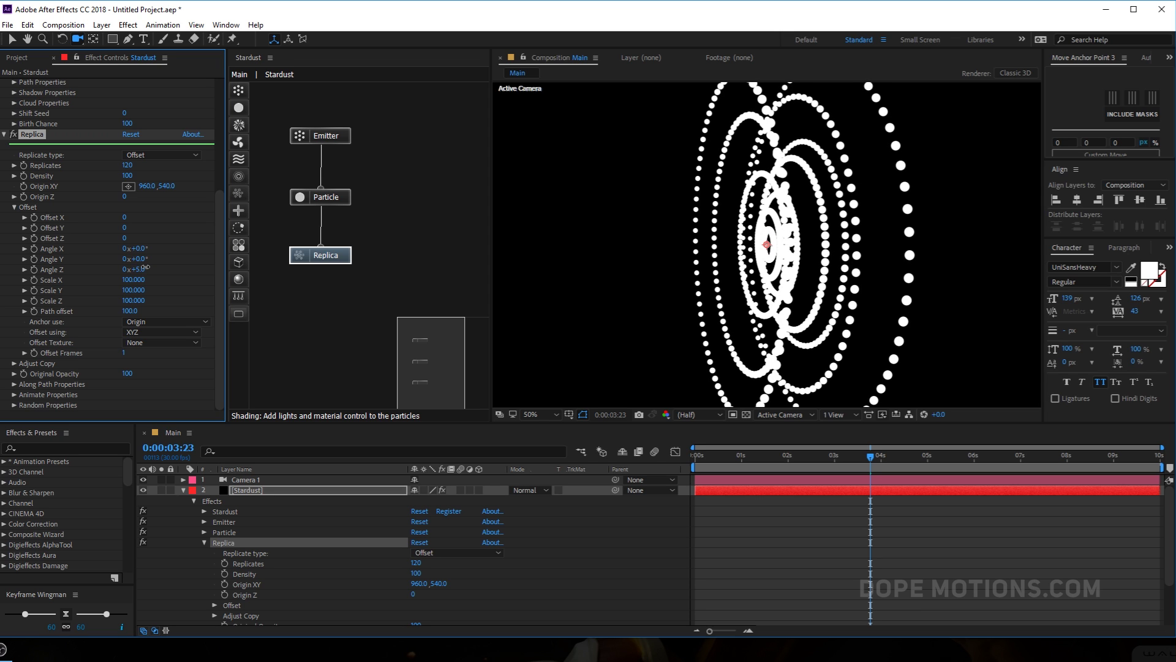
mouse_move(130, 169)
mouse_down()
mouse_move(113, 178)
mouse_move(176, 175)
mouse_move(132, 176)
mouse_move(136, 189)
mouse_up()
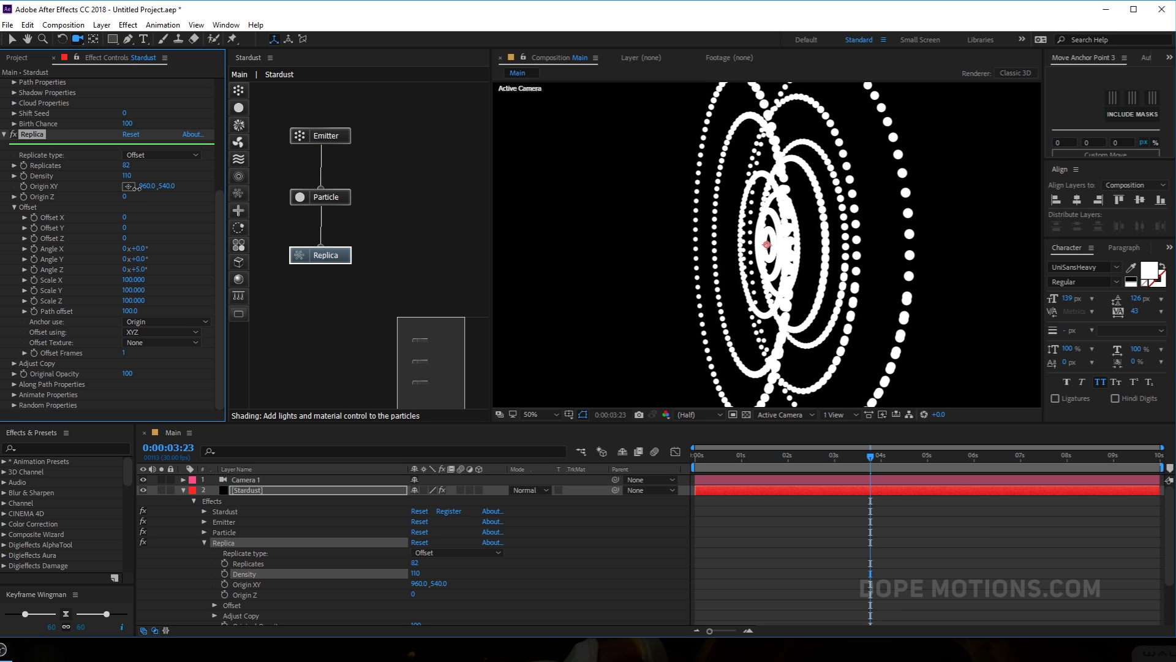
drag(930, 265, 849, 245)
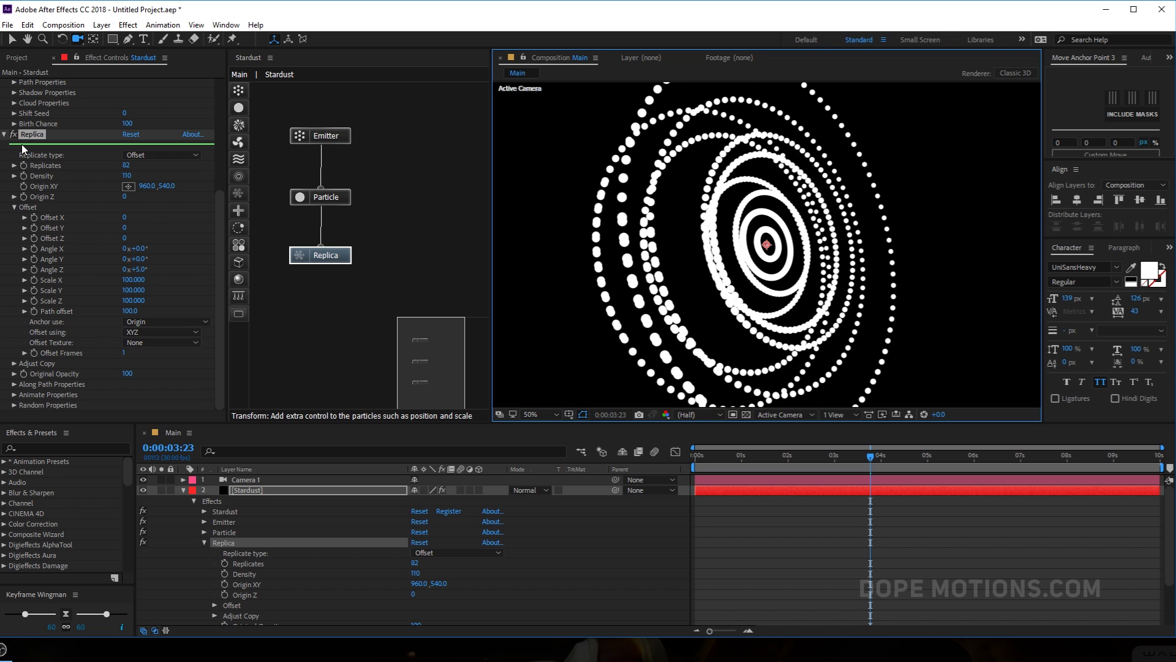
Step: Set the particle's Size to 8 pixels, and the Replica's Replicates to 72 and Density to 150
click(337, 195)
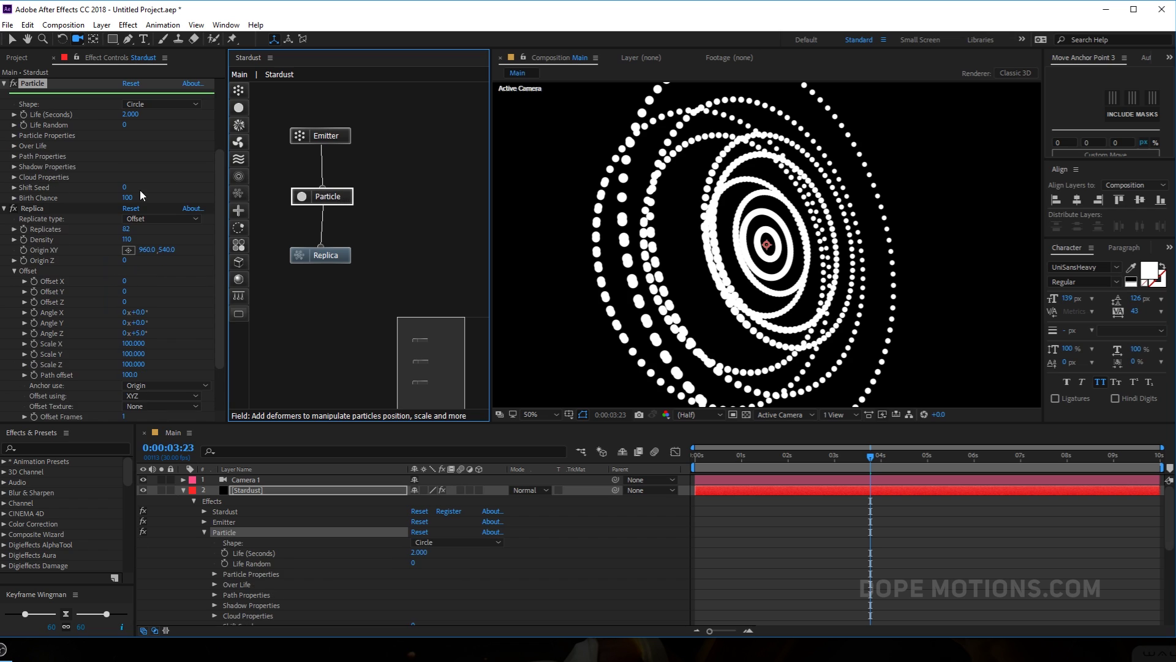
click(13, 136)
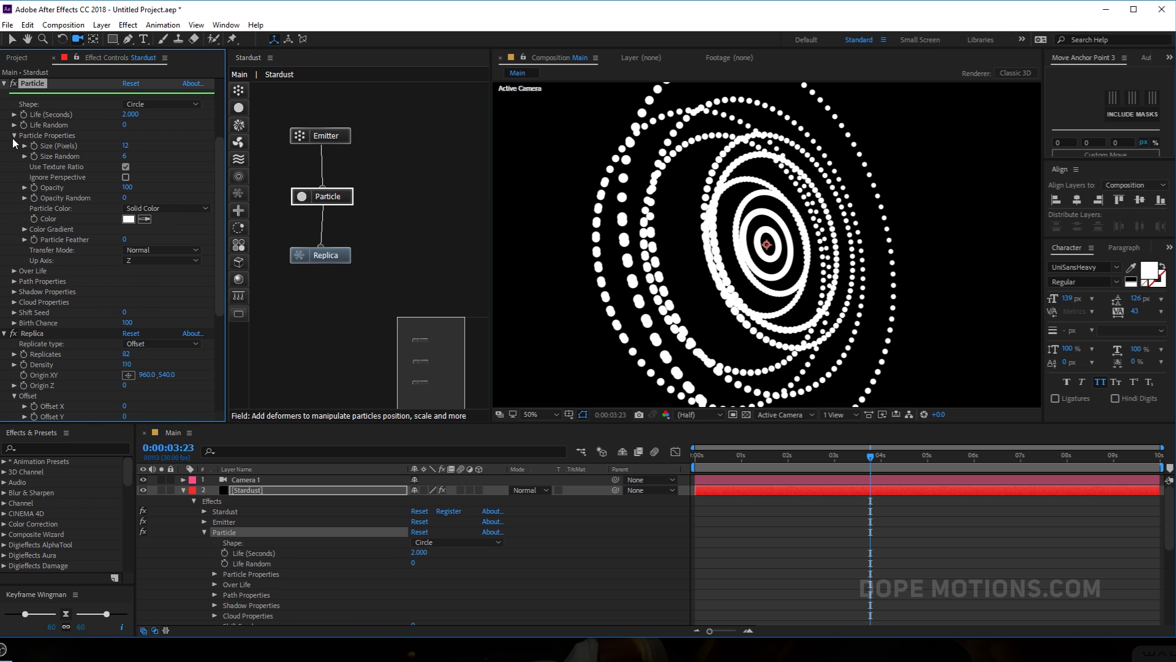
click(127, 147)
text(8)
key(Return)
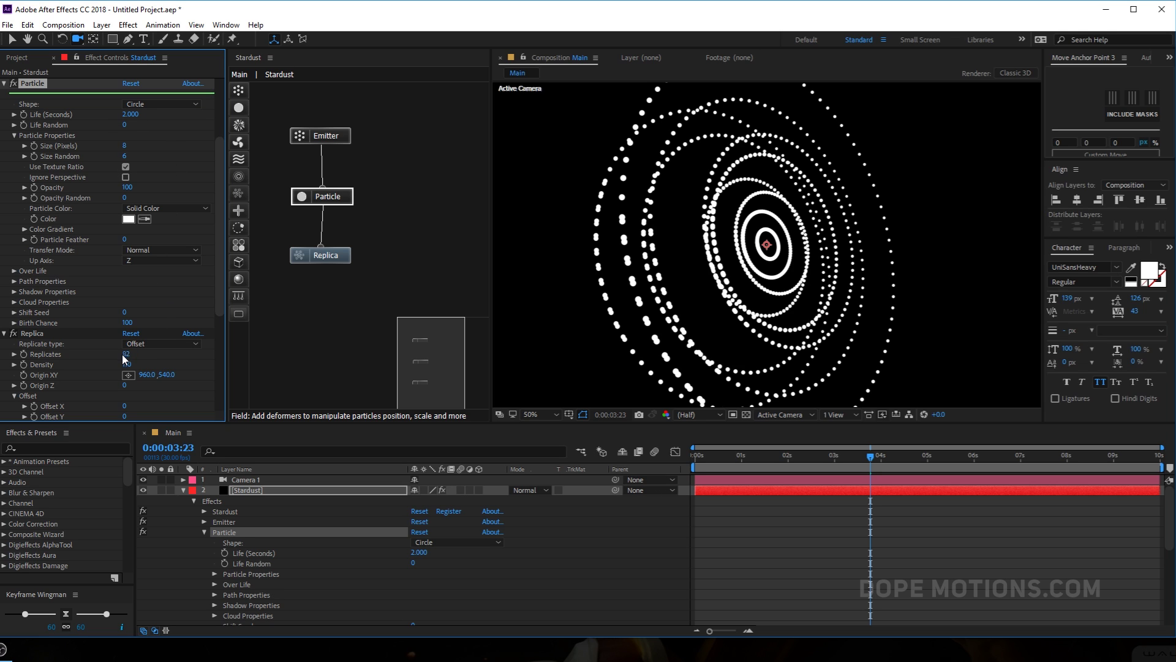
mouse_move(127, 364)
mouse_down()
mouse_move(117, 367)
mouse_move(123, 360)
mouse_up()
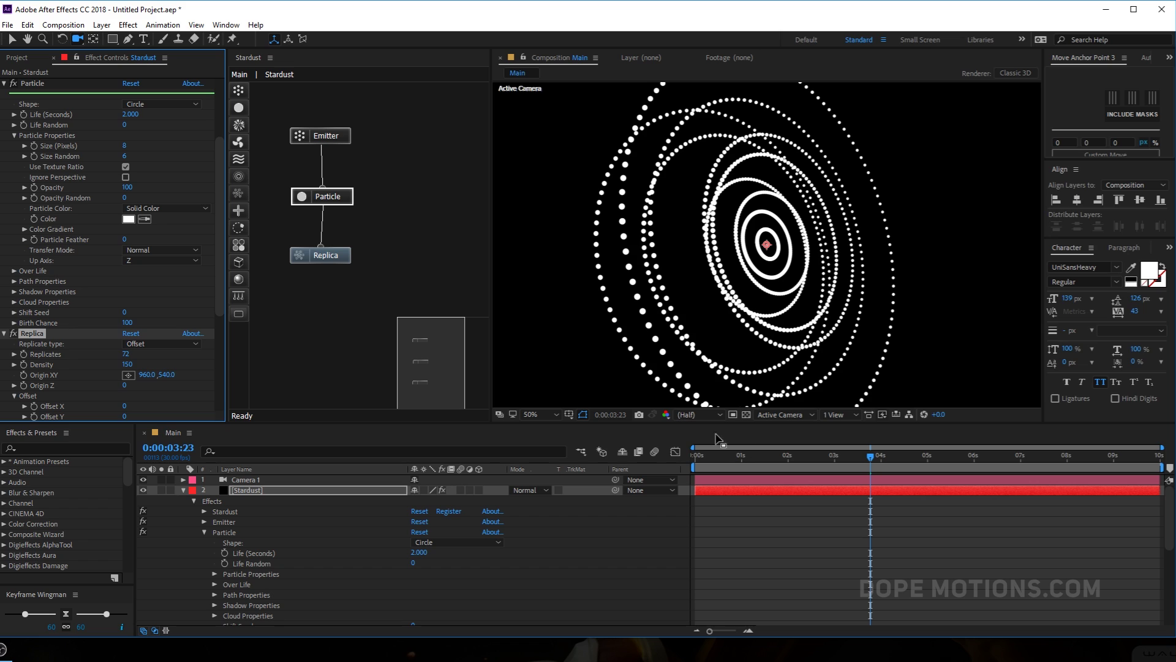
Step: Color the particles with Random From Gradient using the Color 10 gradient preset, and preview the animation
click(184, 208)
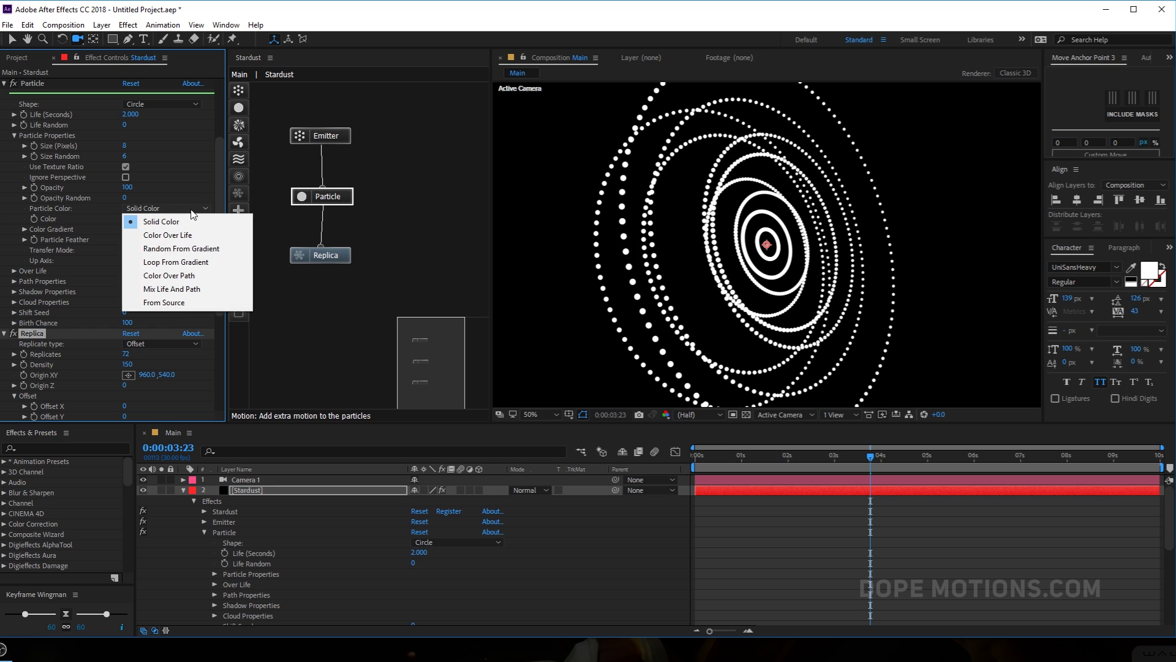
click(205, 250)
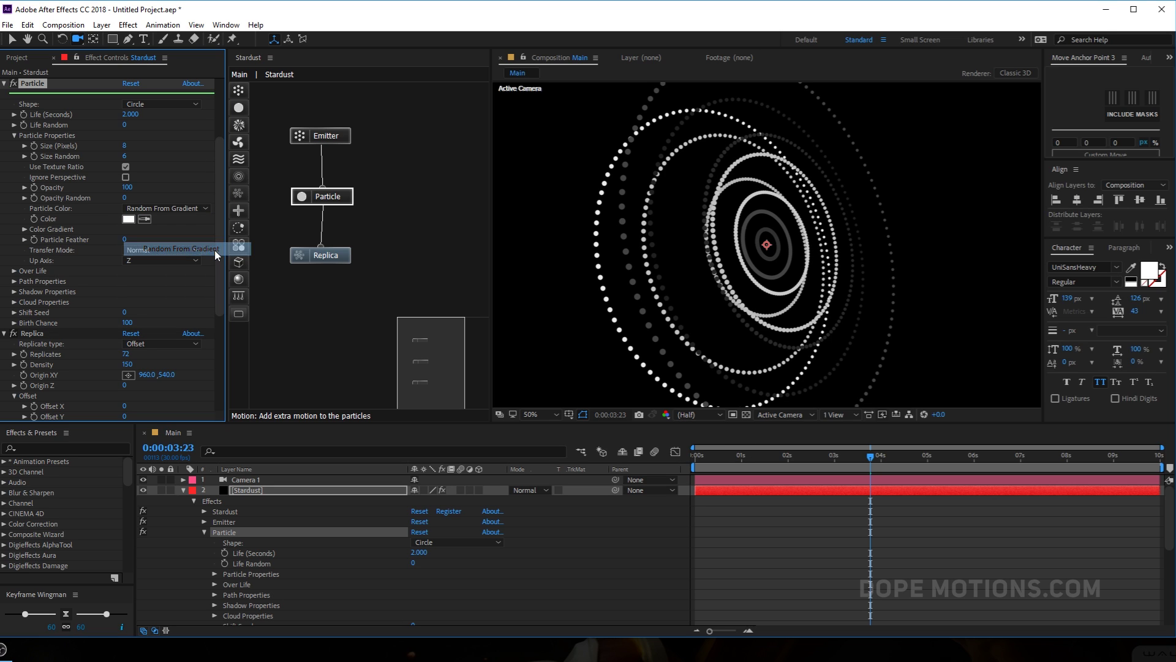
click(25, 230)
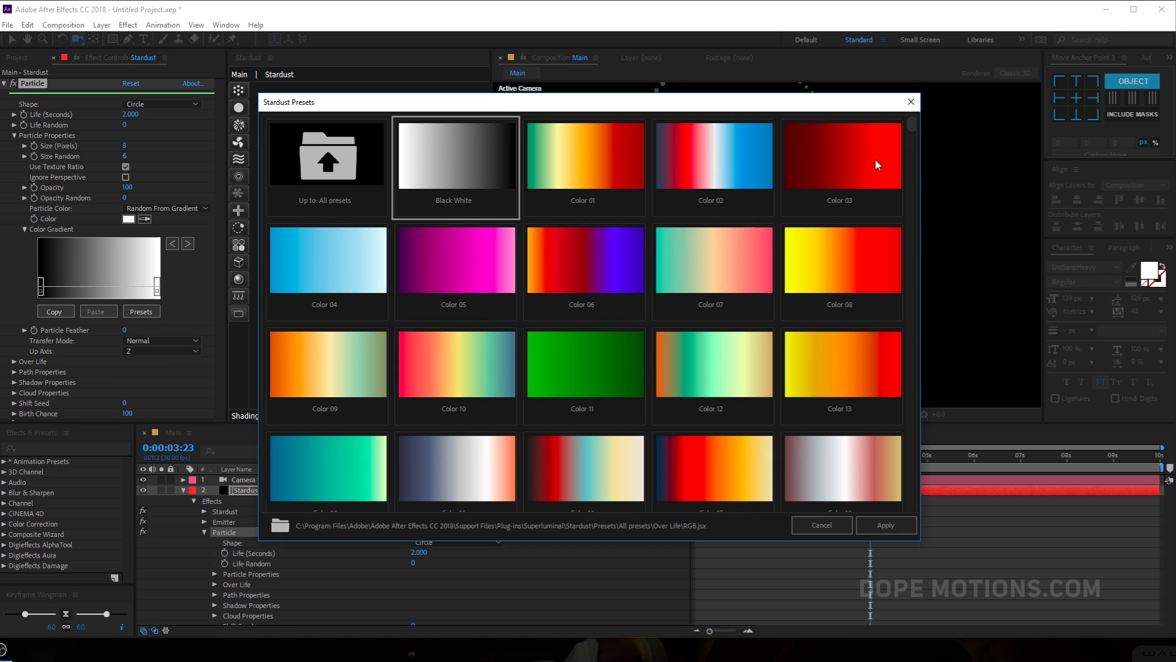
drag(913, 126, 898, 169)
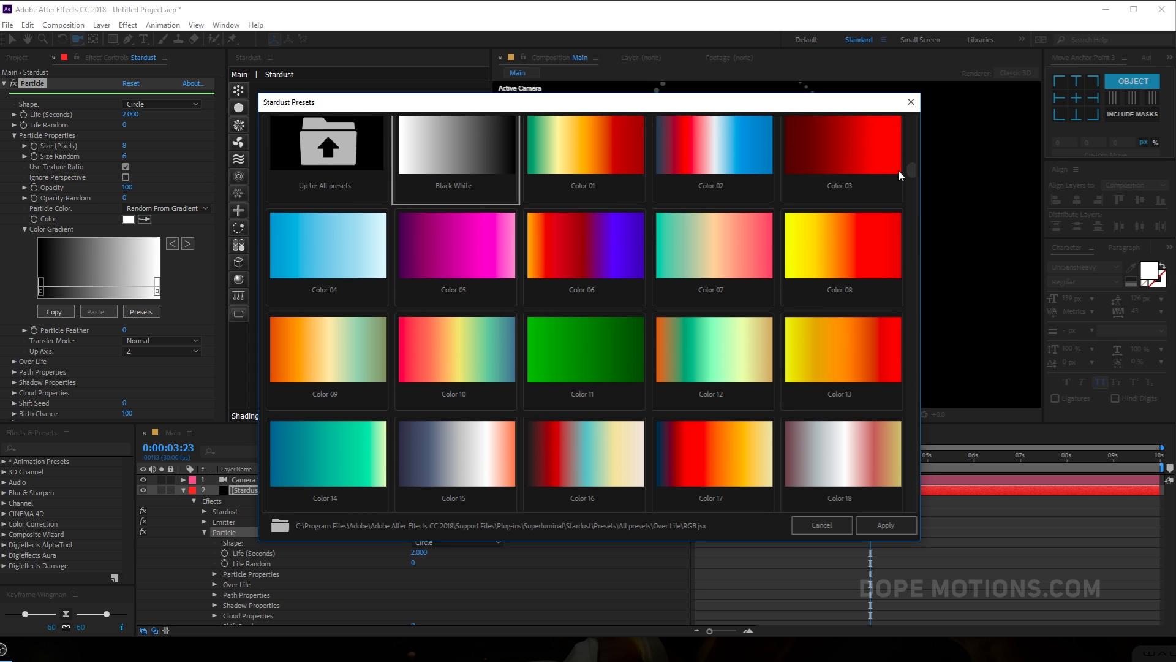
click(462, 348)
click(886, 530)
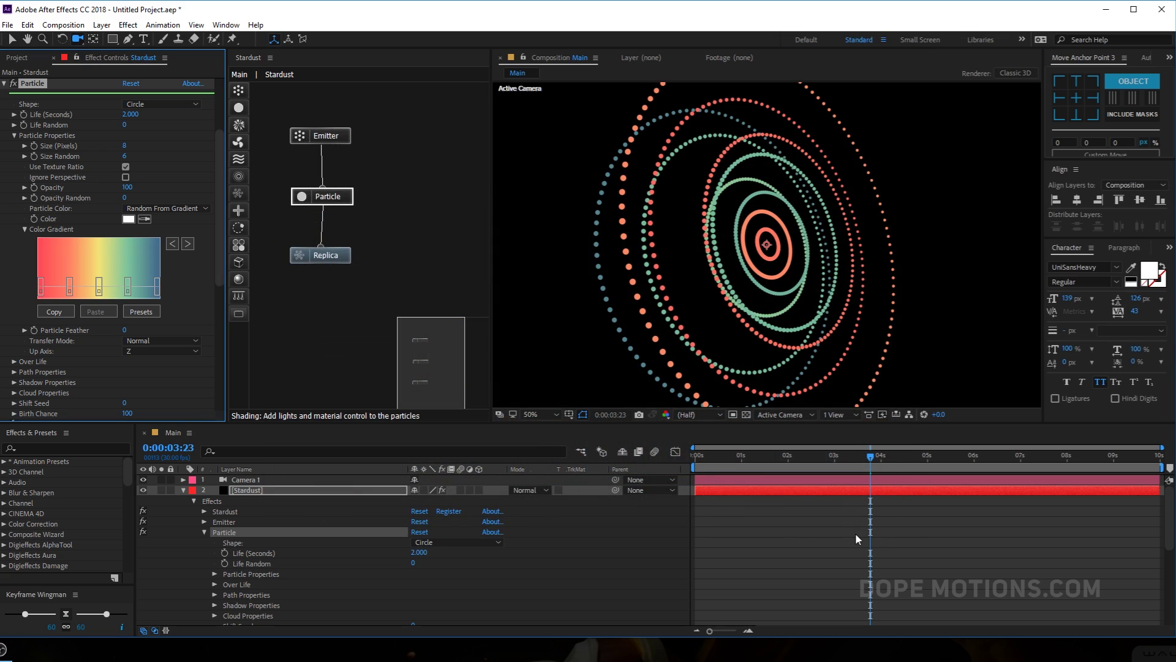
drag(707, 456, 686, 473)
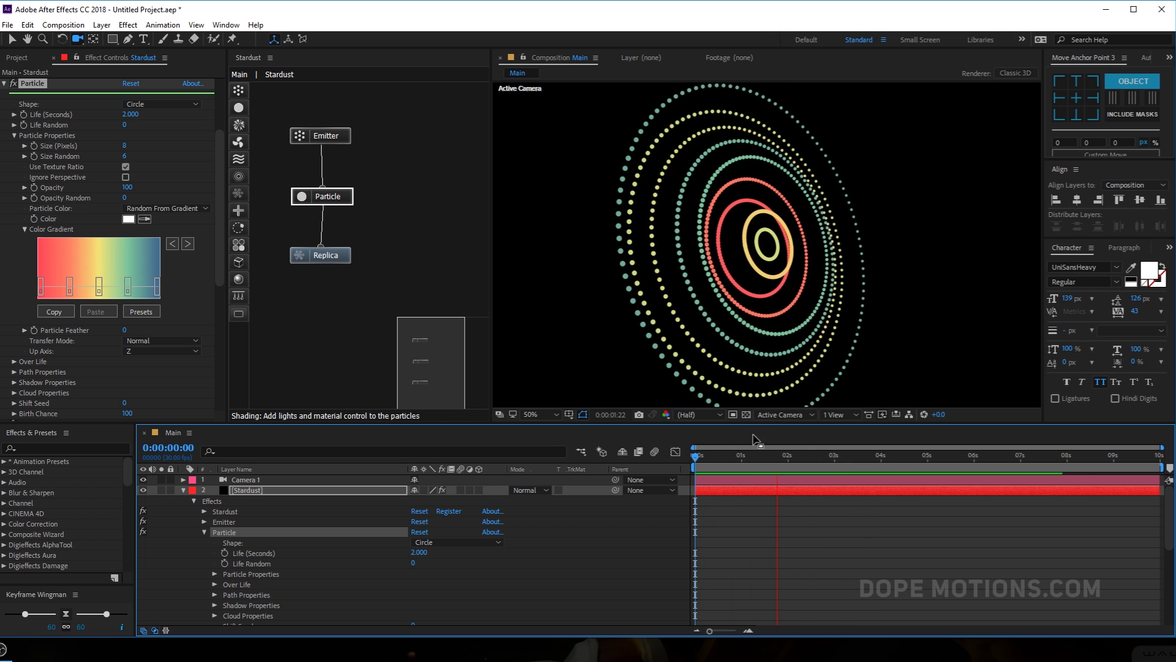
drag(738, 460, 793, 460)
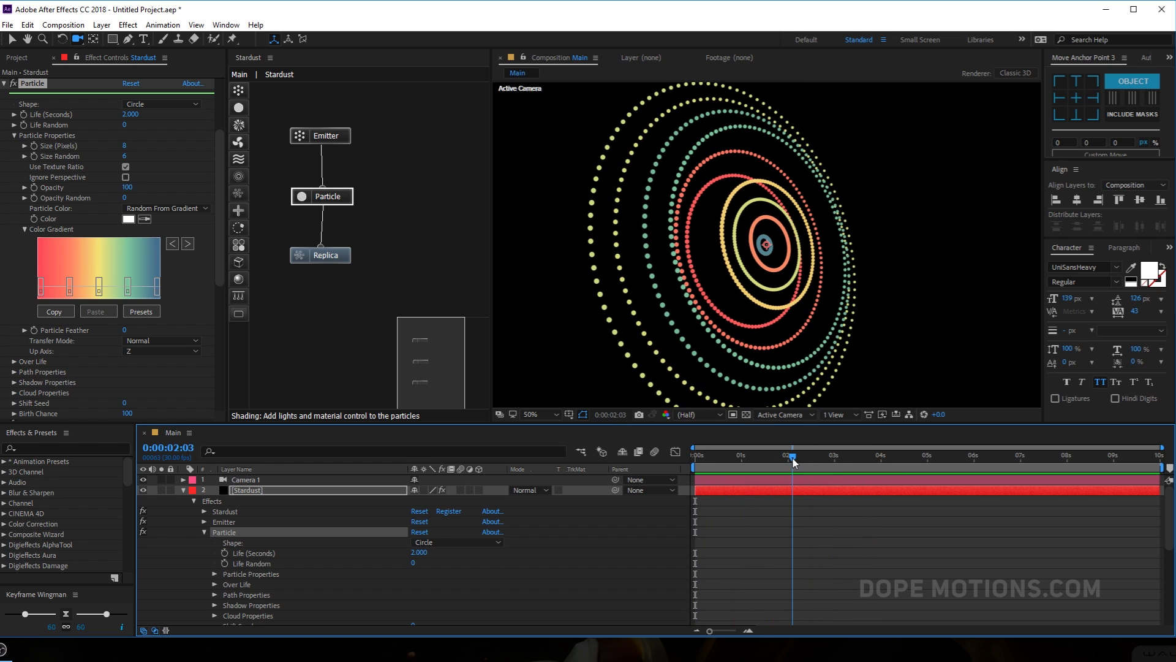
Step: Apply the Gauss Bell preset to the particle's Size over life curve and preview the animation
click(24, 228)
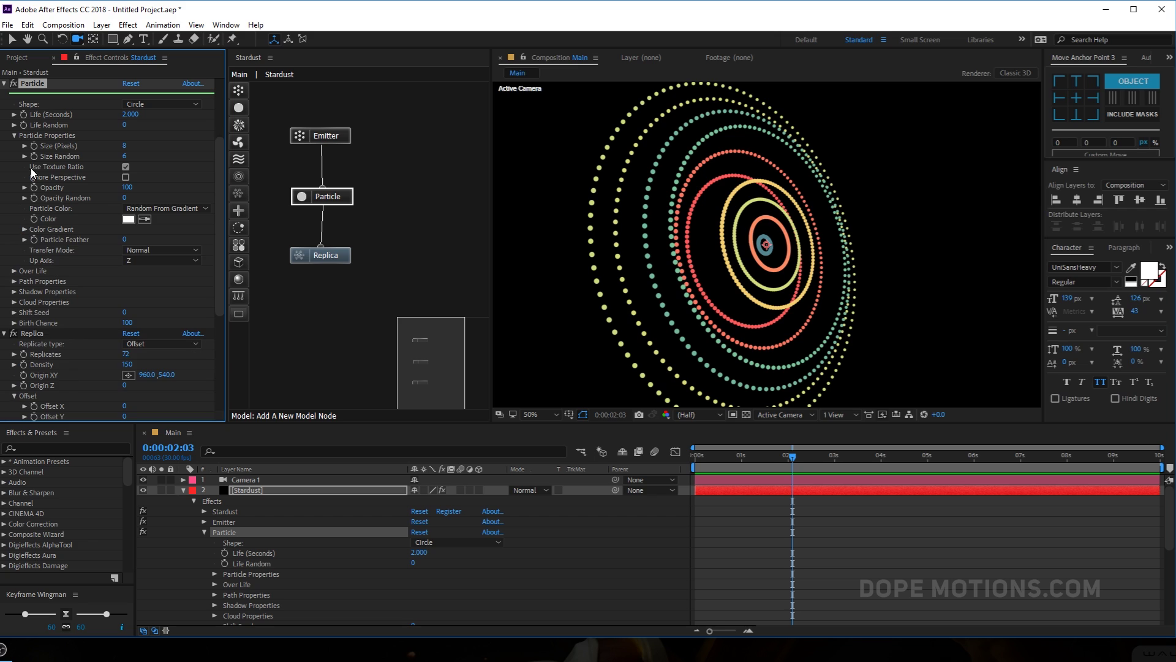
click(14, 292)
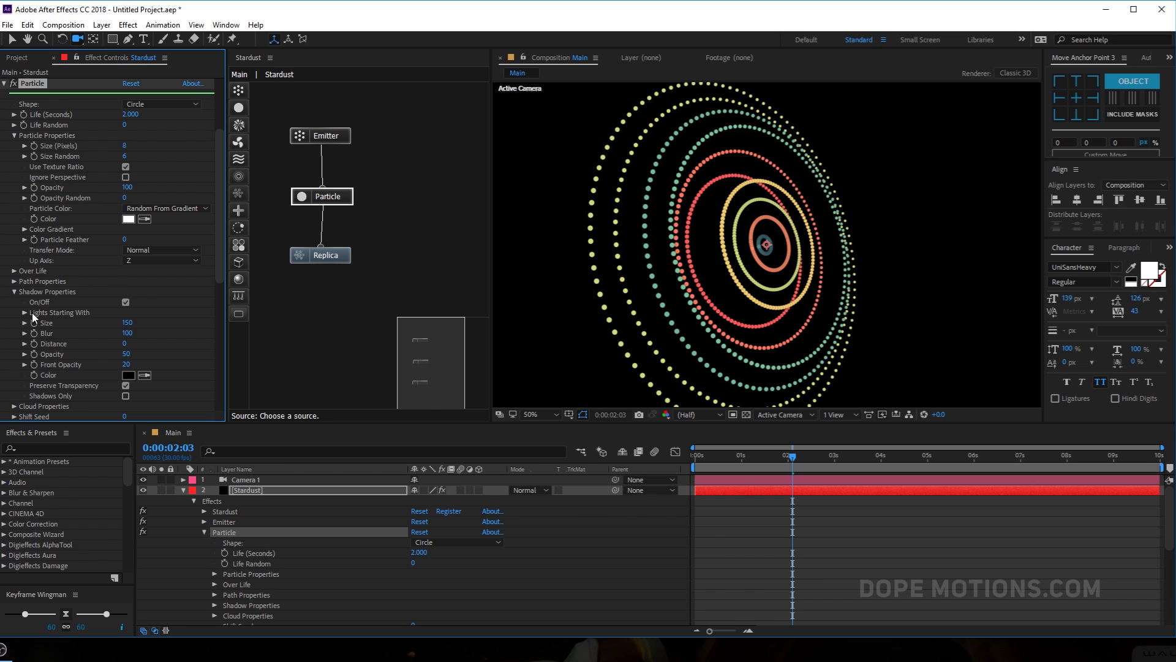
click(13, 294)
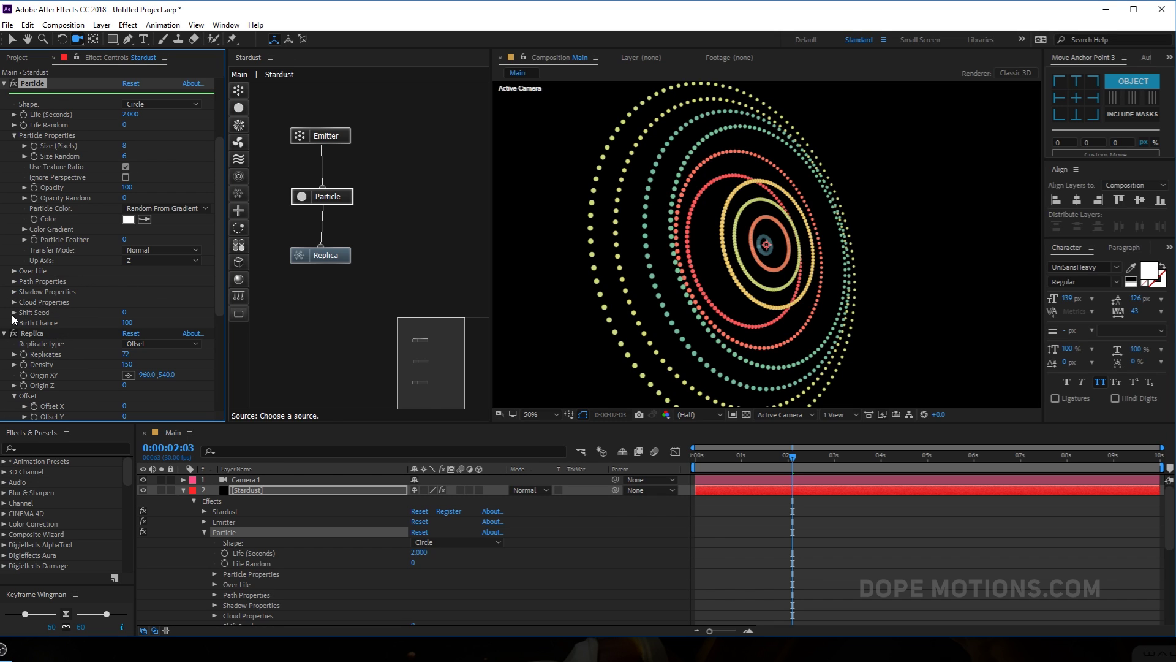
click(14, 271)
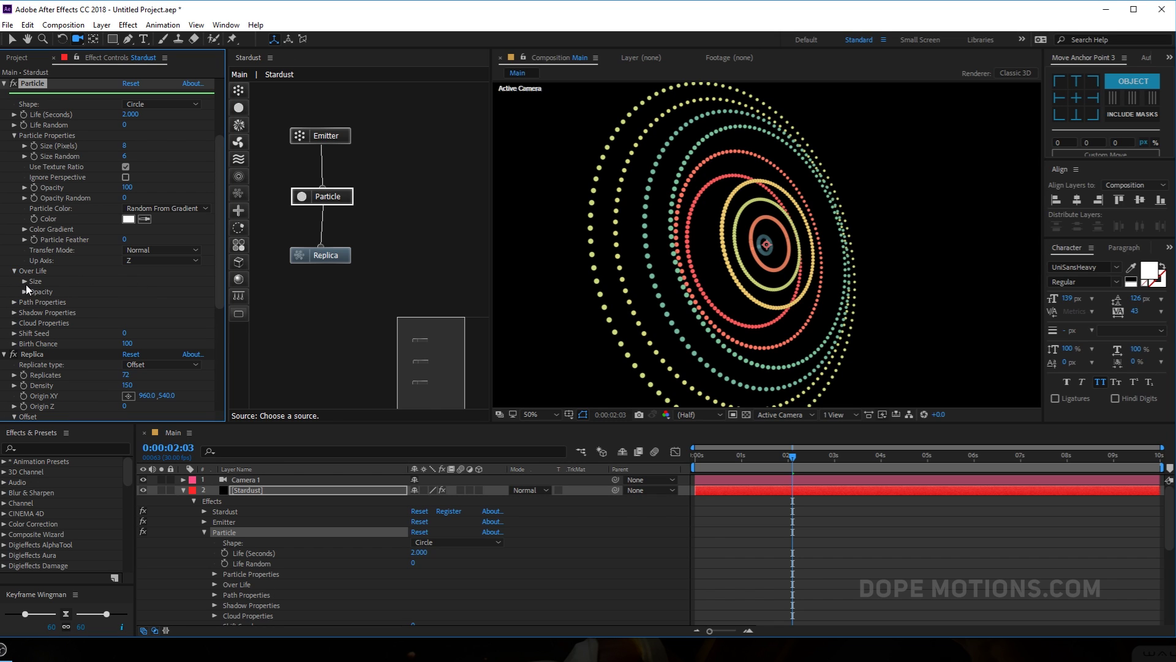
click(25, 282)
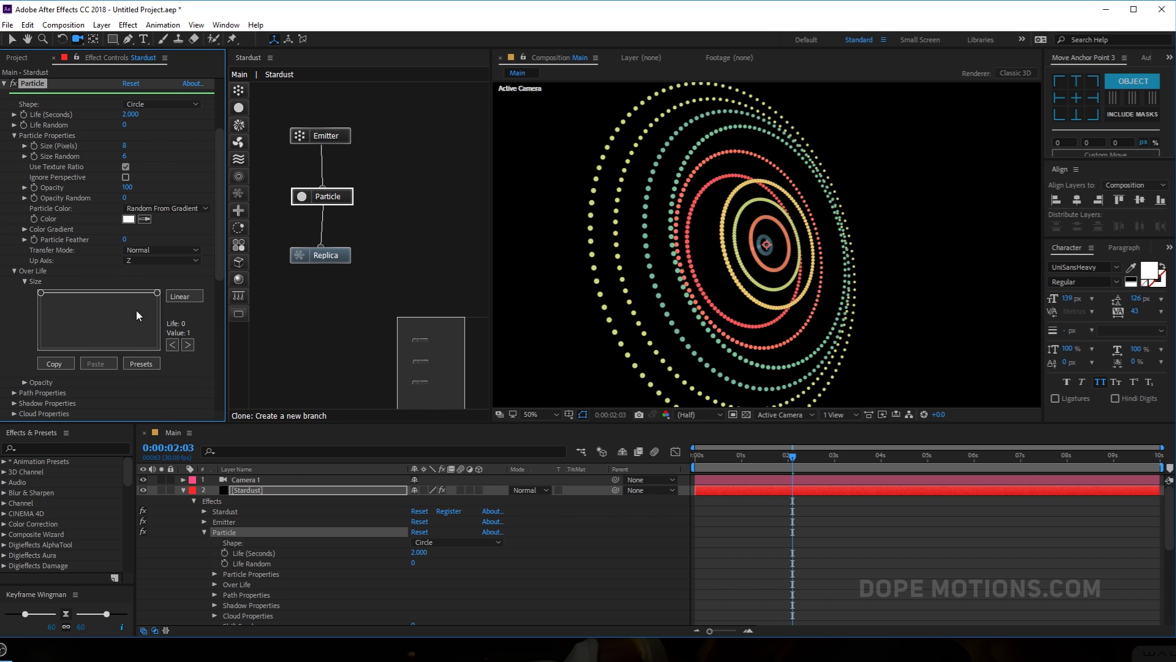
click(143, 362)
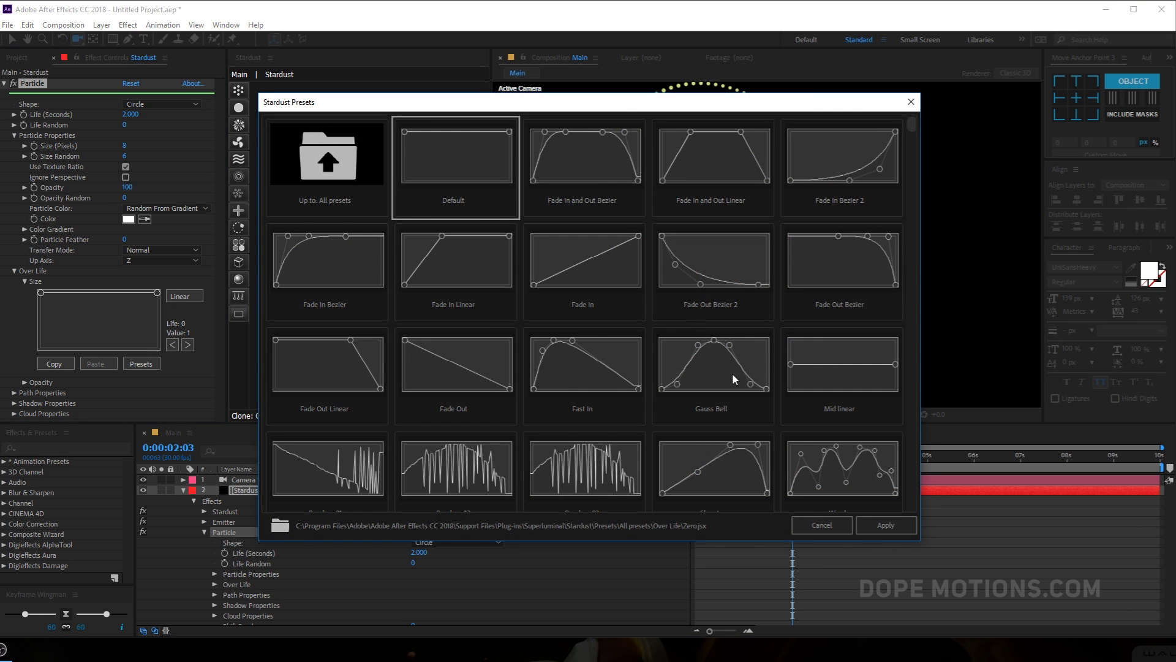
click(711, 370)
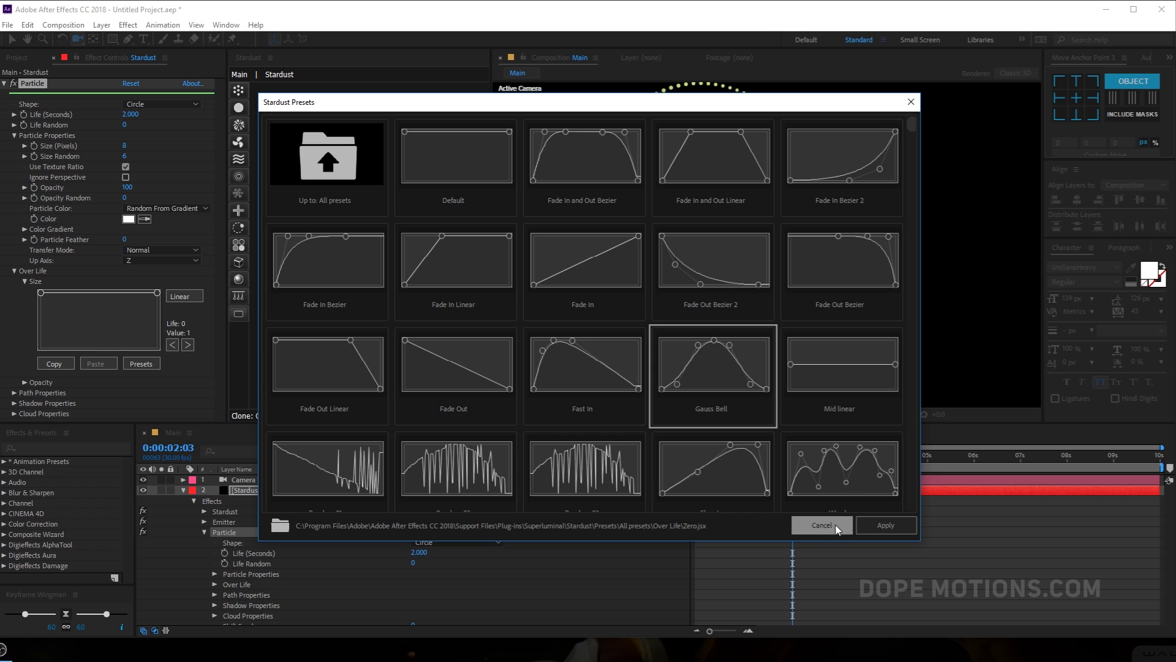
click(886, 525)
drag(712, 456, 890, 457)
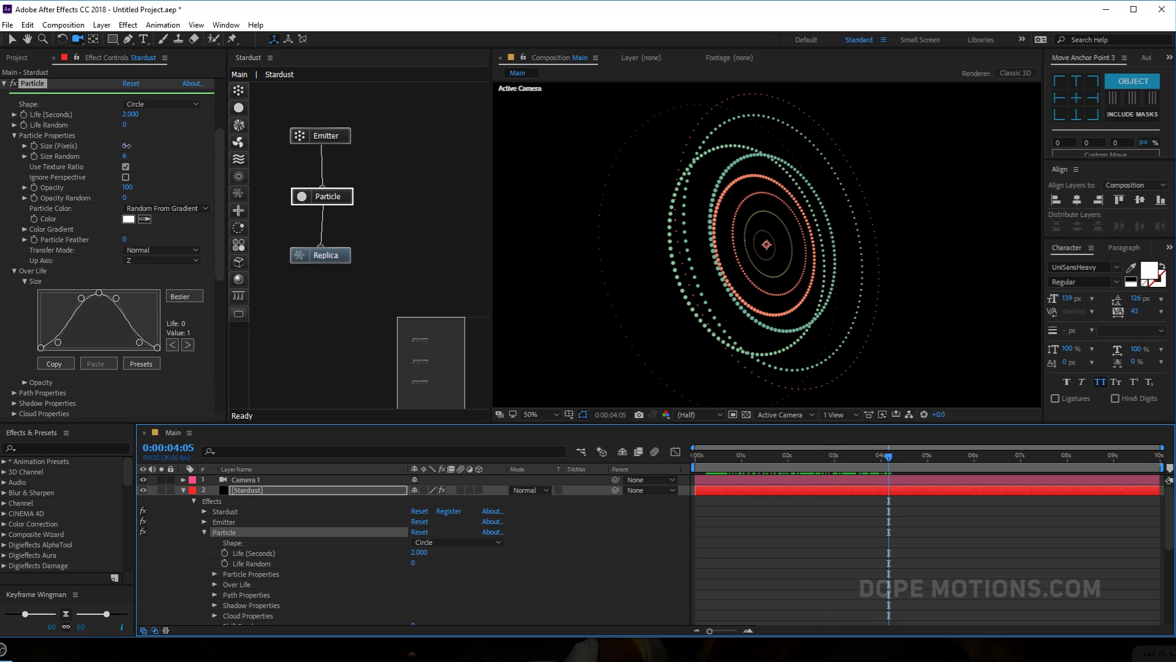
Step: Set the particle's Size to 14 pixels and the Replica's Density to 90, and preview the rings from another angle
mouse_move(127, 145)
mouse_down()
mouse_move(153, 146)
mouse_move(129, 144)
mouse_up()
drag(219, 238, 235, 416)
click(127, 185)
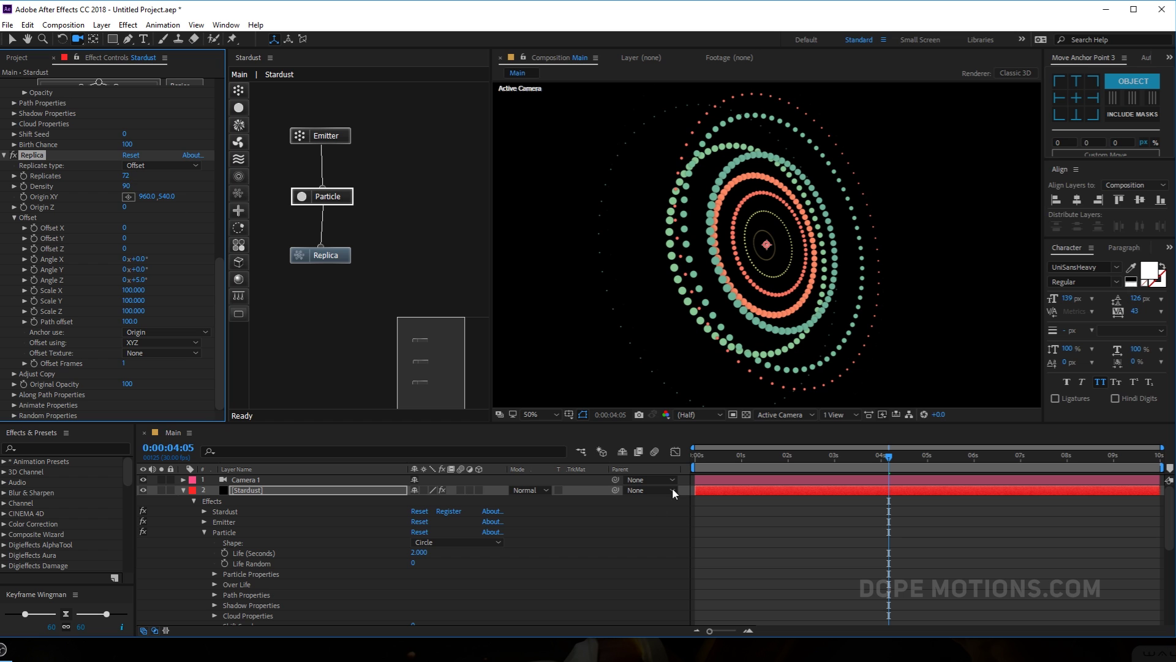
drag(710, 456, 893, 462)
drag(778, 276, 779, 308)
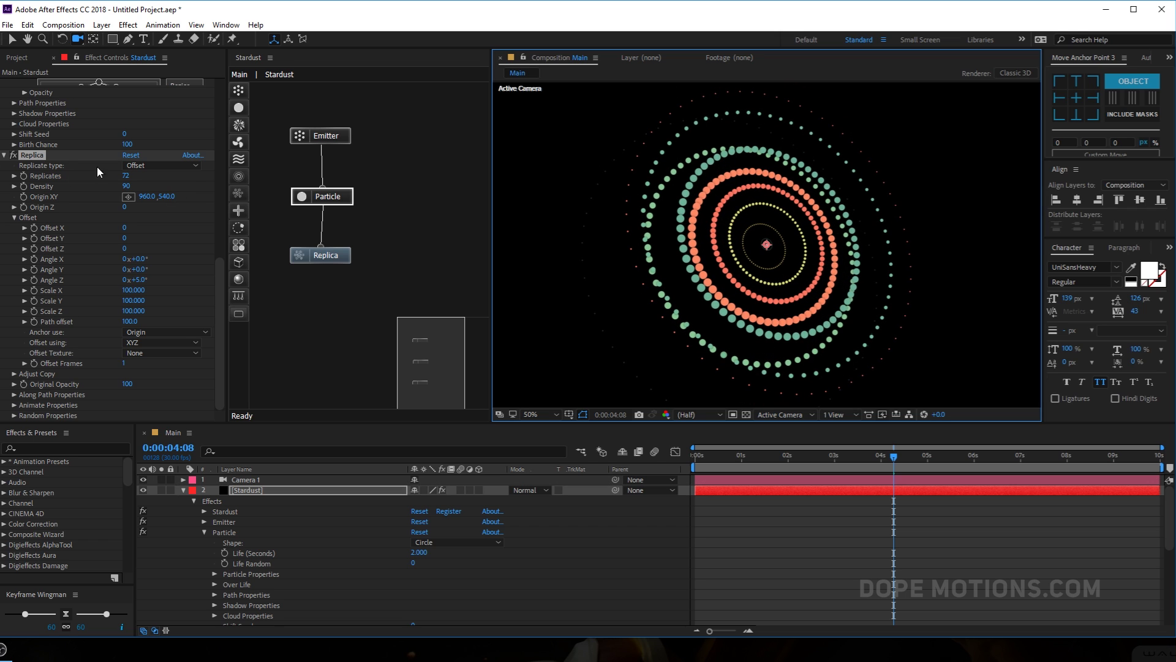
Step: Change the particle Shape to Rectangle, set its Size to 51 pixels, and preview the motion along the timeline
click(6, 156)
scroll(178, 138, up, 2)
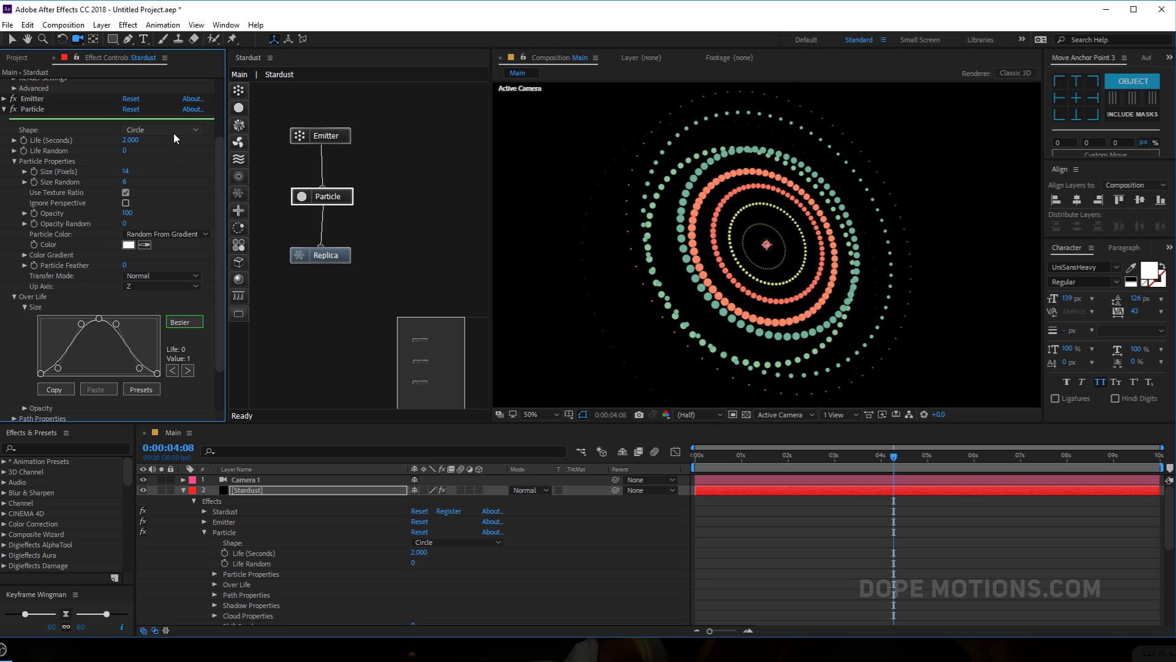
click(164, 130)
click(157, 152)
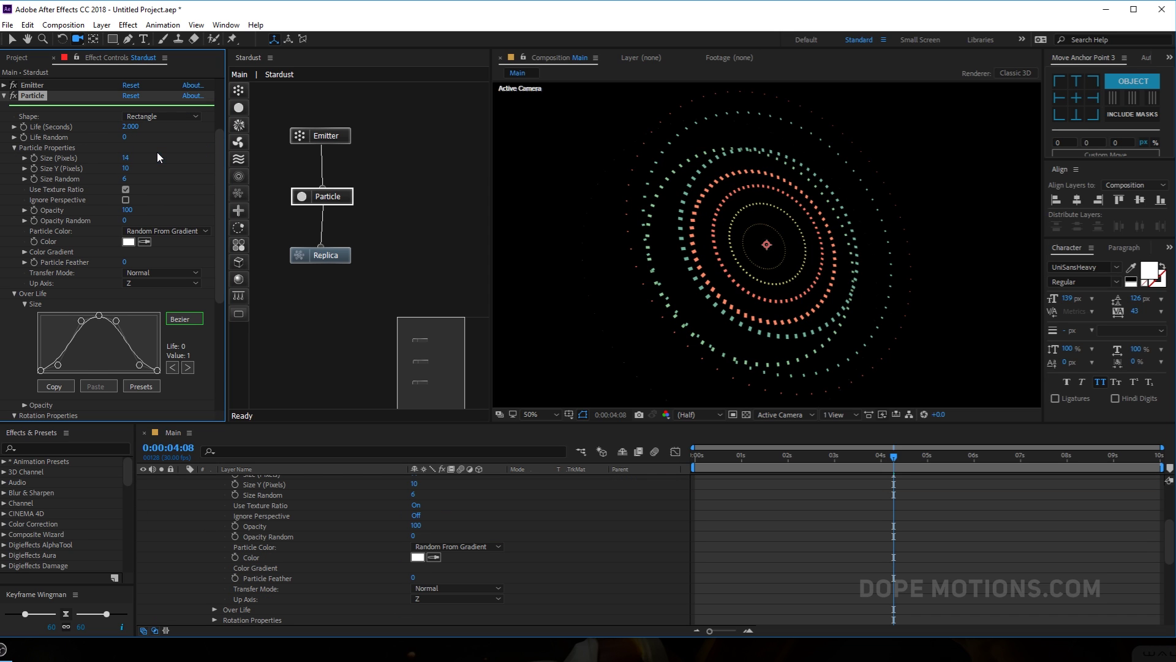
drag(124, 160, 147, 157)
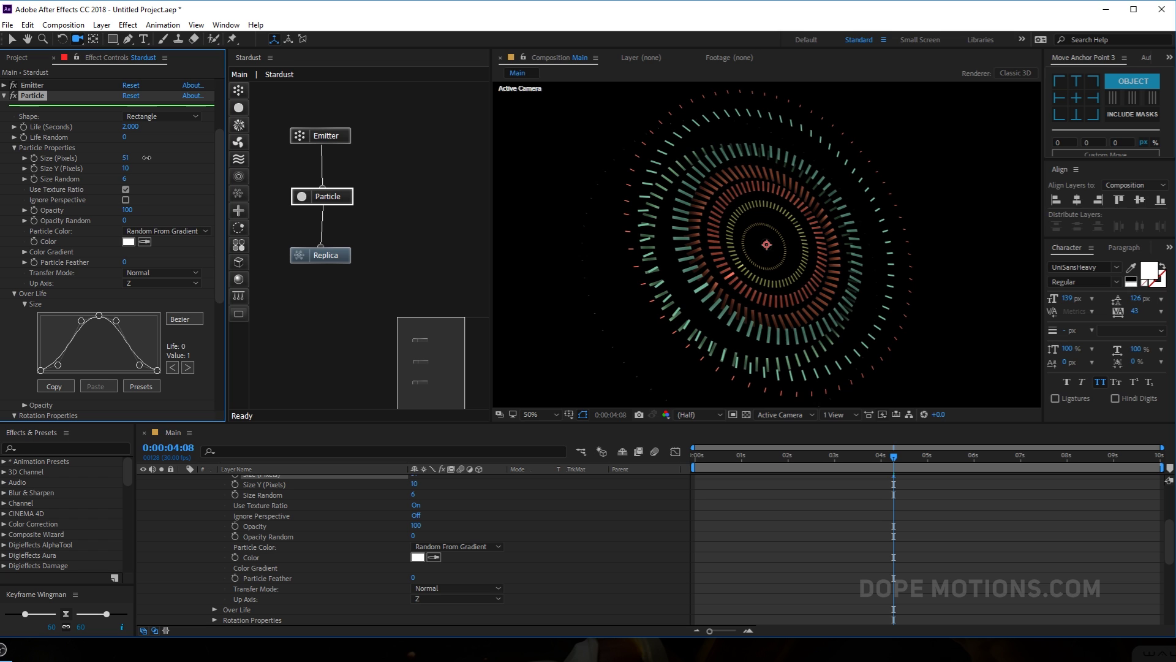
drag(706, 454, 871, 481)
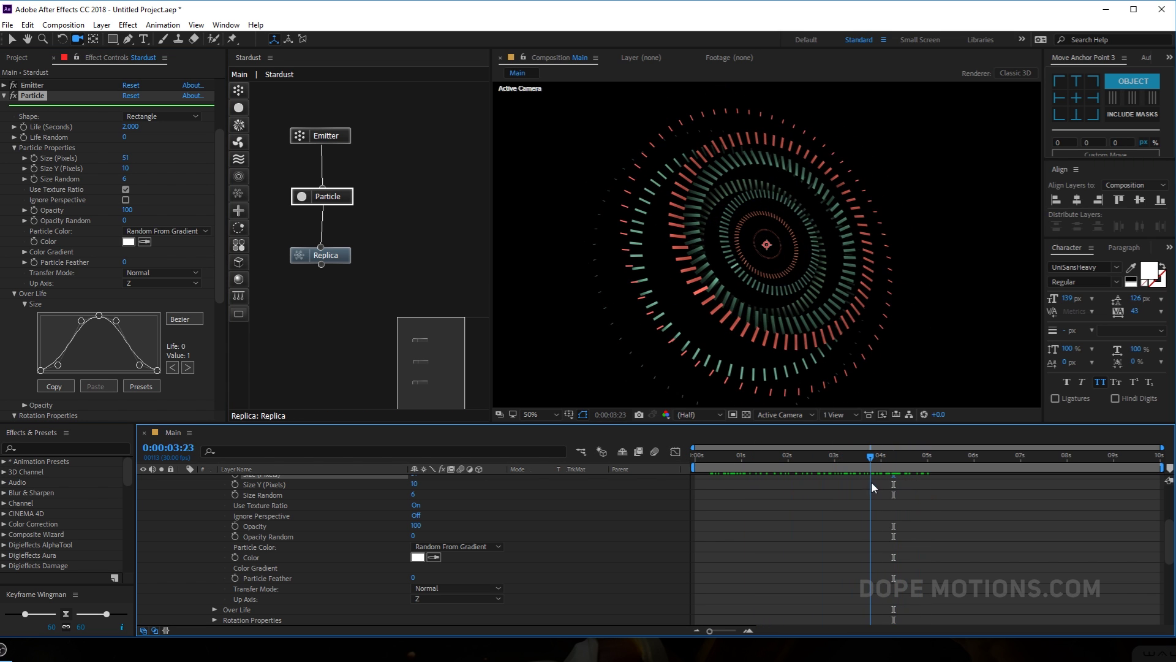
Step: Set the particle's Size Y to 75 pixels and preview the motion along the timeline, keeping the Rectangle shape
drag(123, 167, 825, 456)
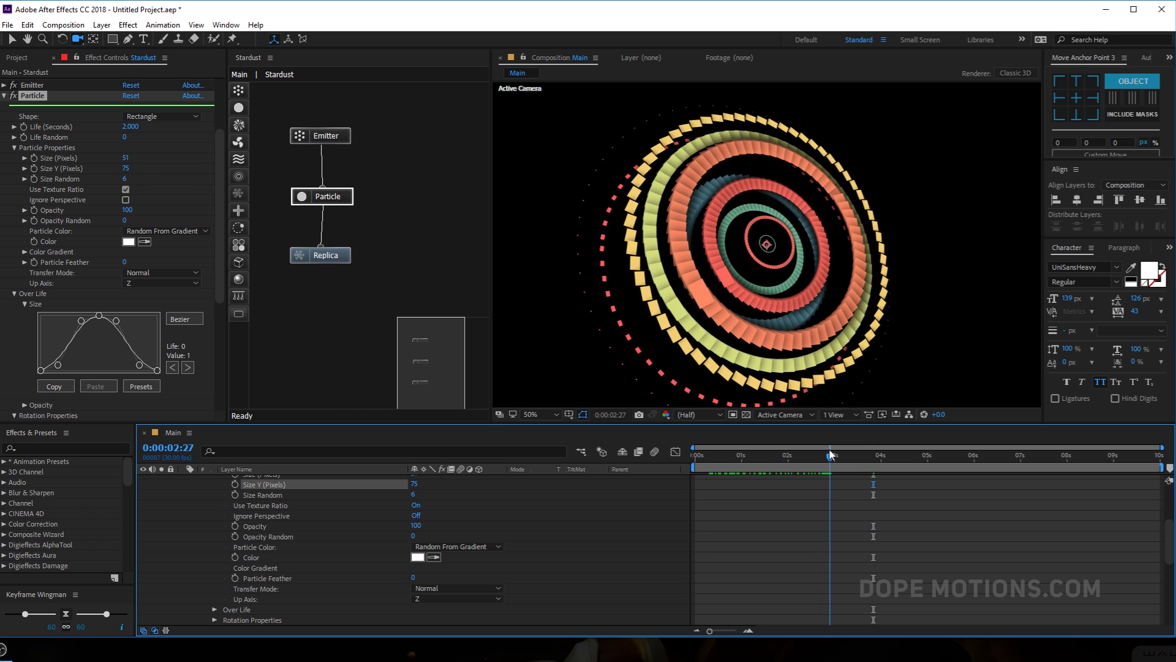
click(160, 116)
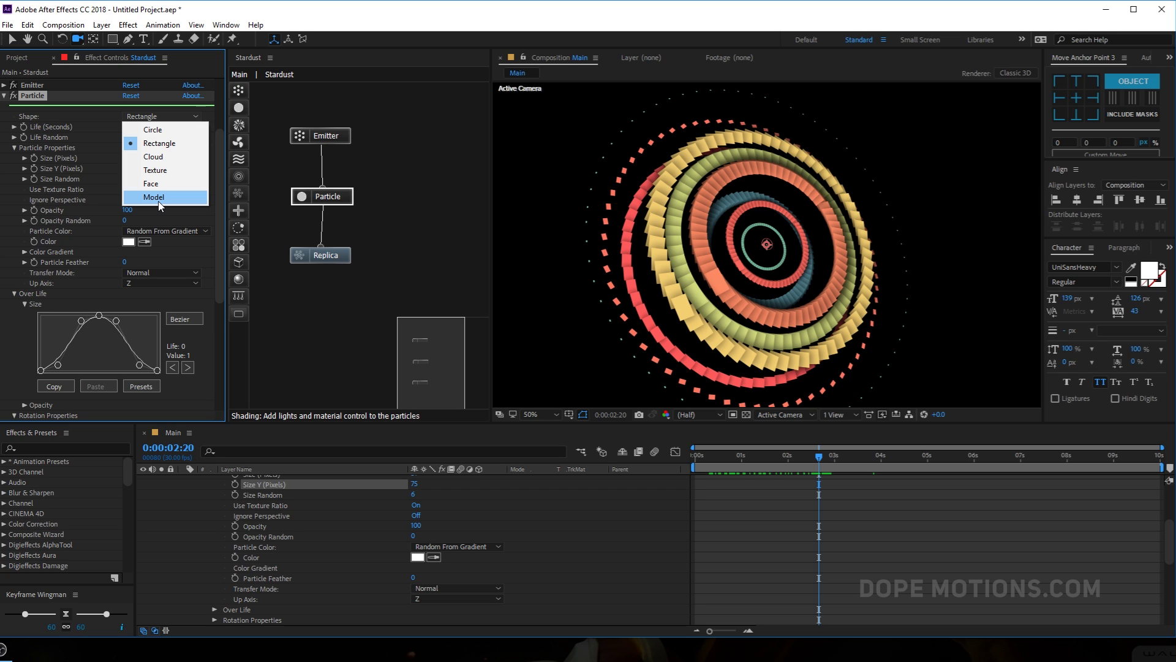
click(178, 249)
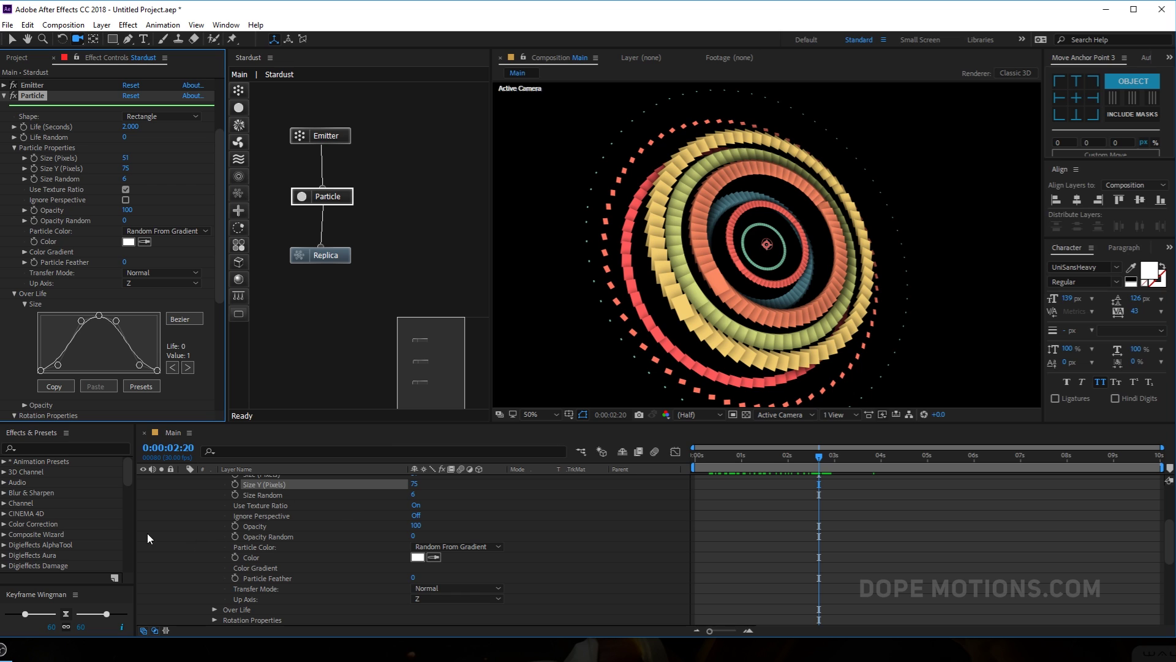
Step: Turn on Depth of Field in Camera 1's Camera Options
scroll(148, 538, up, 4)
click(183, 490)
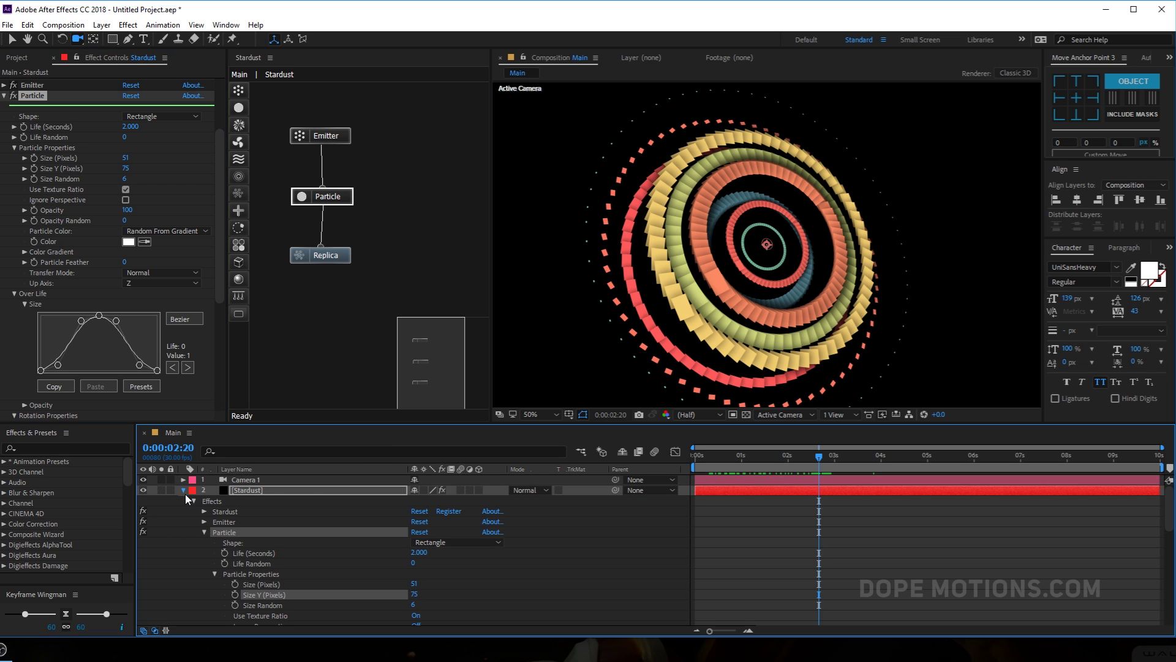
click(264, 480)
key(a)
key(a)
click(416, 511)
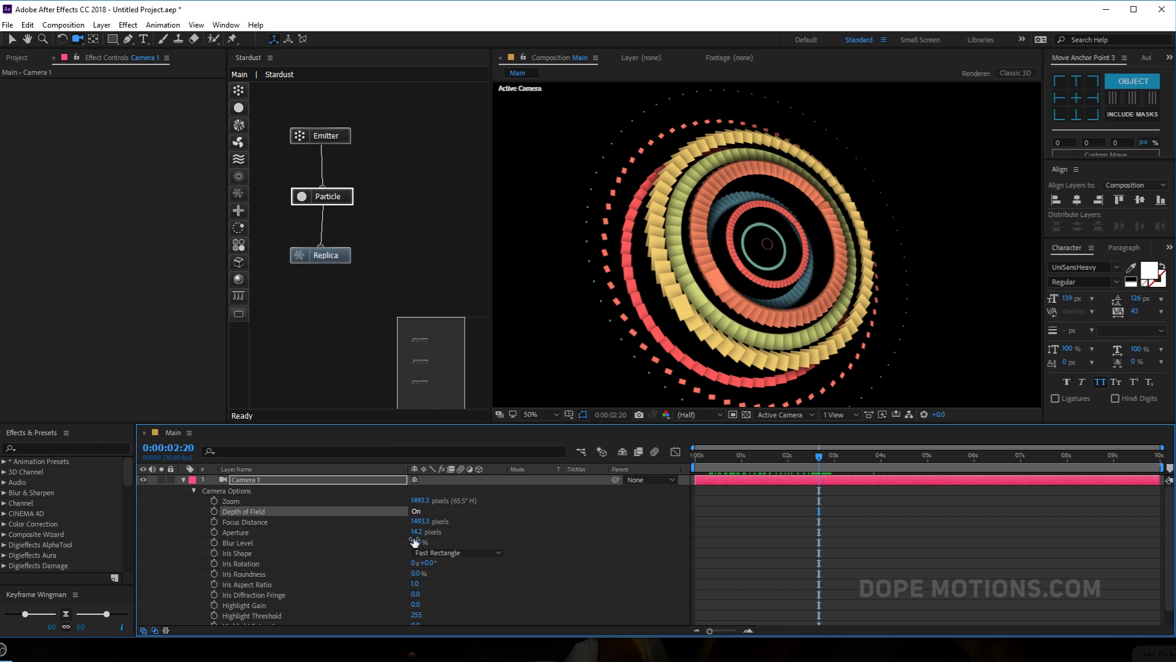
Step: Set Camera 1's Aperture to 150 pixels and its Blur Level to 150%
click(416, 531)
text(150)
key(Return)
click(418, 542)
text(150)
key(Return)
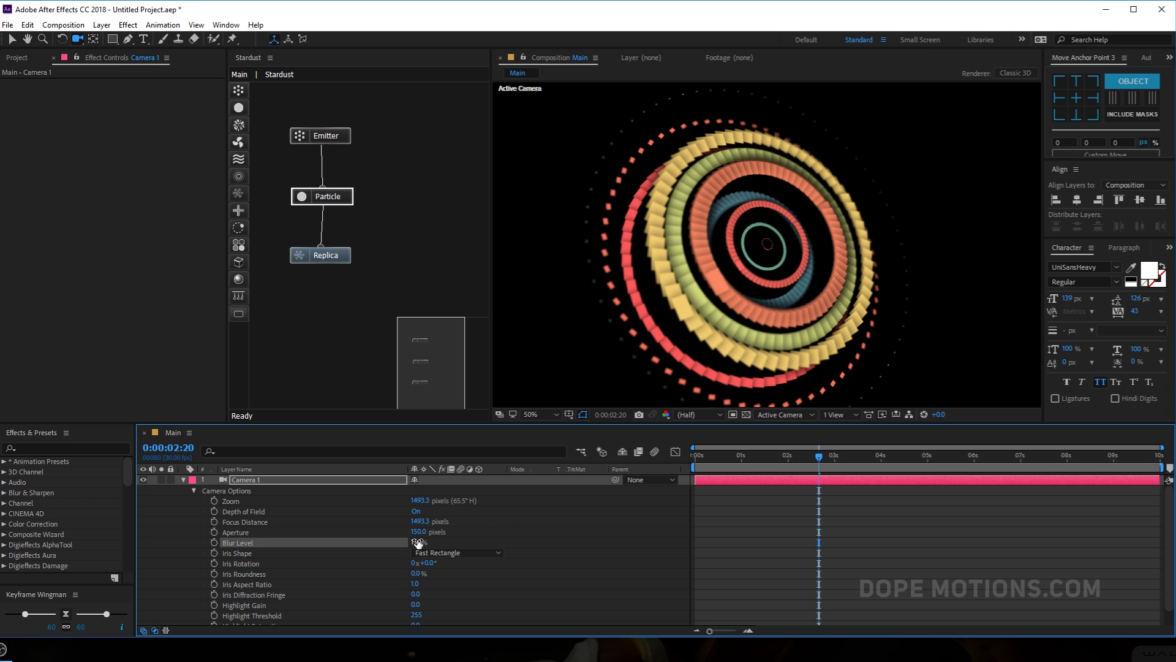
Step: Adjust Camera 1's Focus Distance to about 1256 pixels and preview the blurred rings from another angle
drag(421, 518, 233, 541)
drag(195, 549, 279, 571)
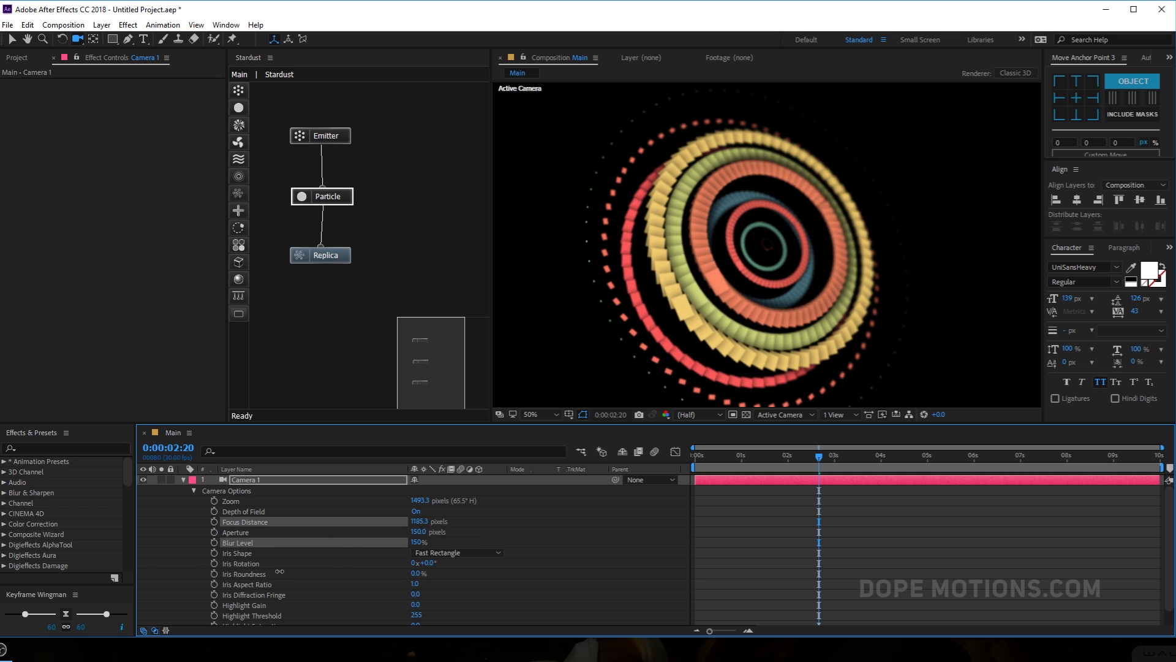
drag(374, 548, 313, 564)
mouse_move(771, 292)
mouse_down()
mouse_move(815, 285)
mouse_move(773, 282)
mouse_up()
drag(742, 457, 824, 456)
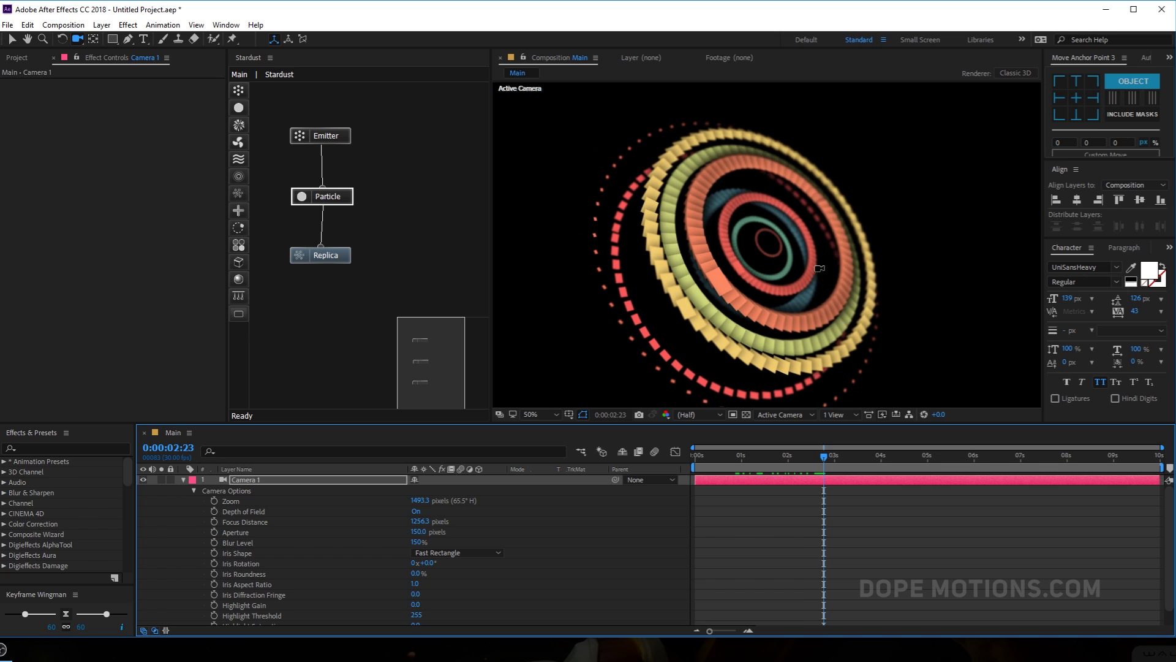
Step: Try an offset Angle Y of 26° on the Stardust layer's Replica
click(183, 480)
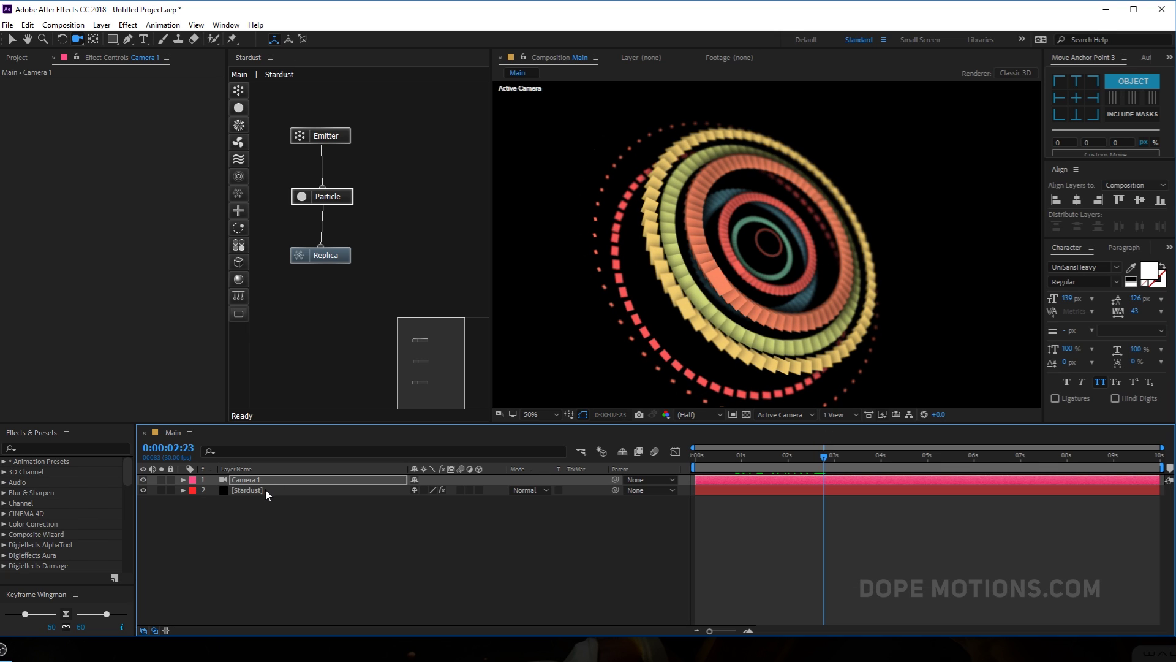
click(266, 489)
click(4, 193)
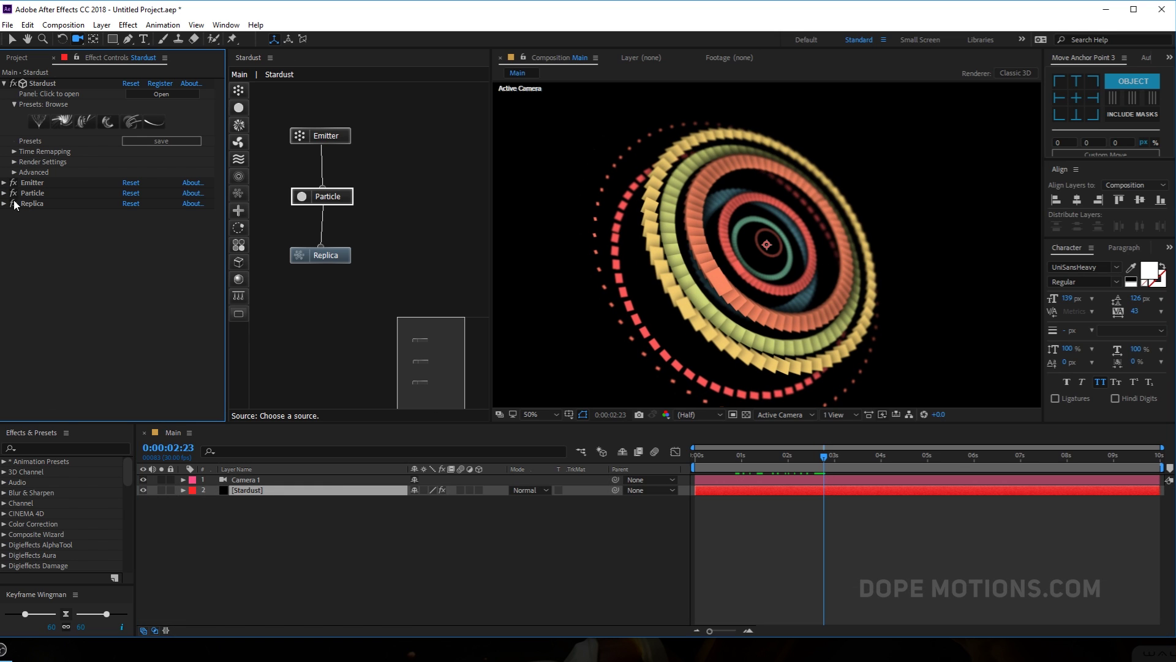
click(5, 204)
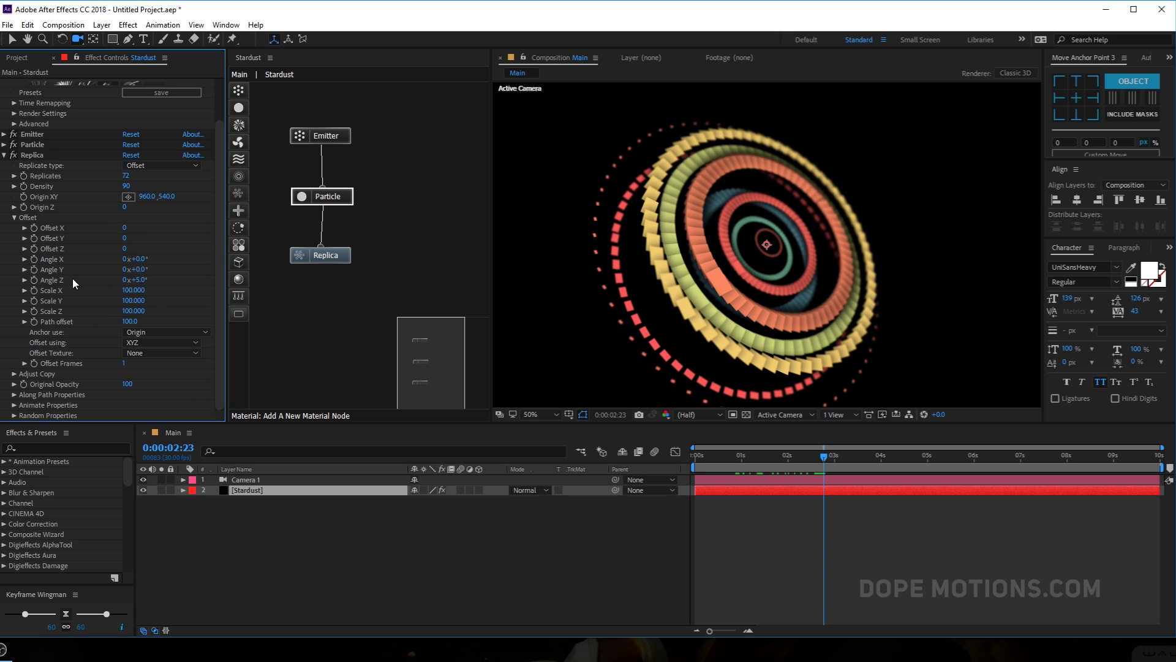
drag(144, 270, 160, 269)
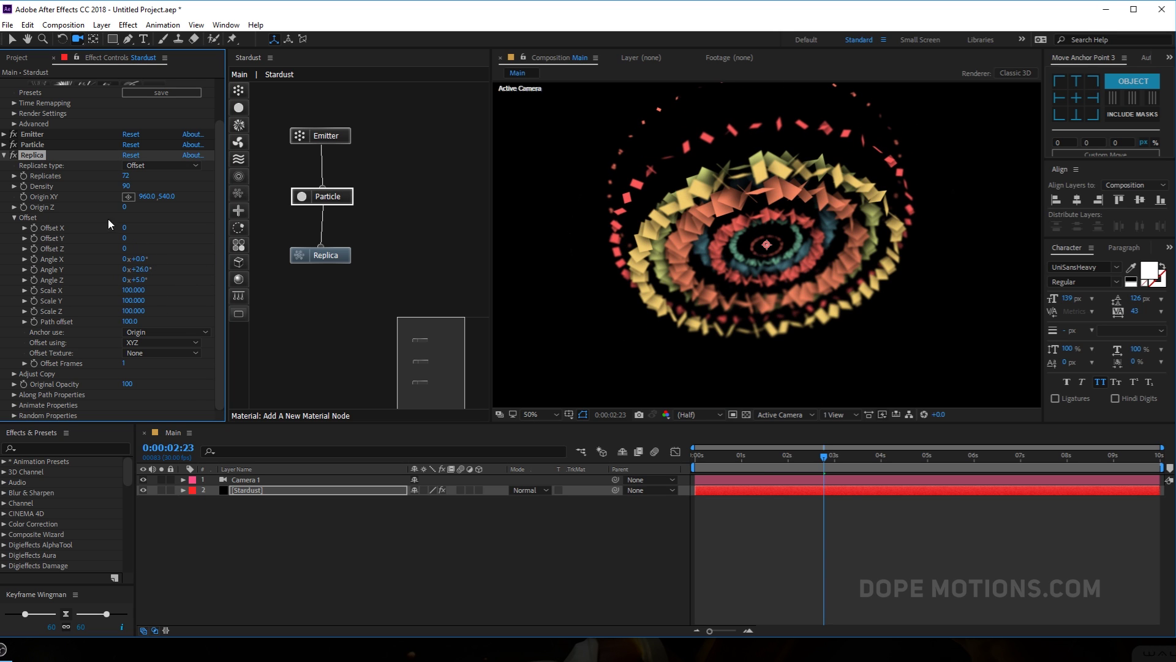
Step: Turn off the particle's shadow in its Shadow Properties
click(4, 145)
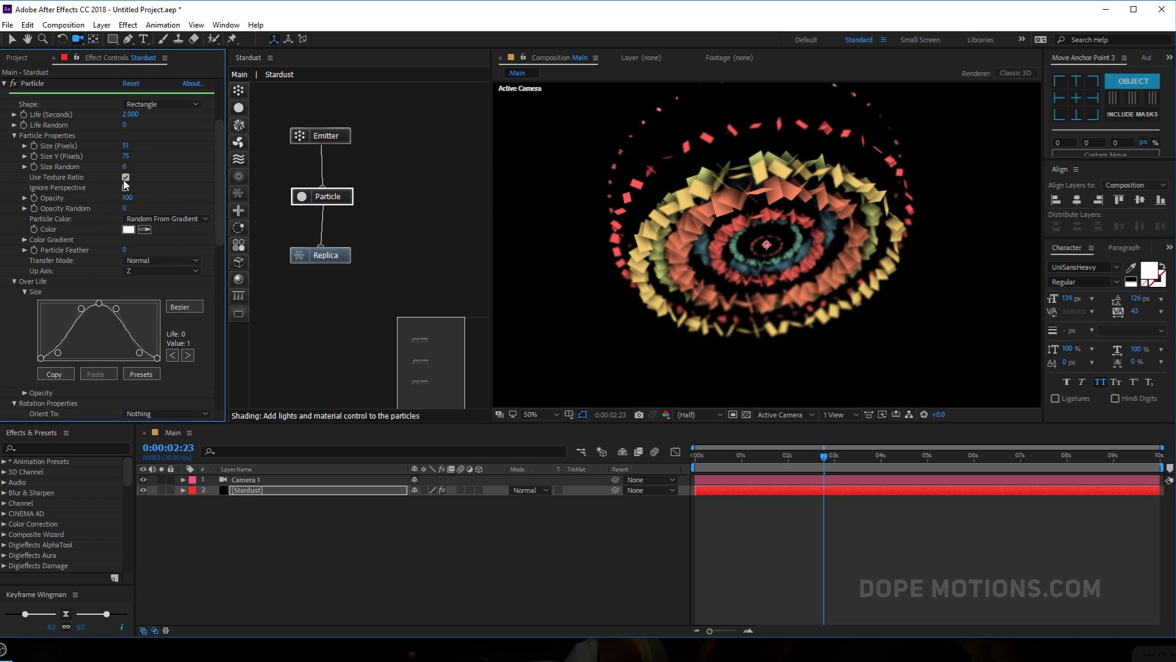
click(15, 136)
click(13, 147)
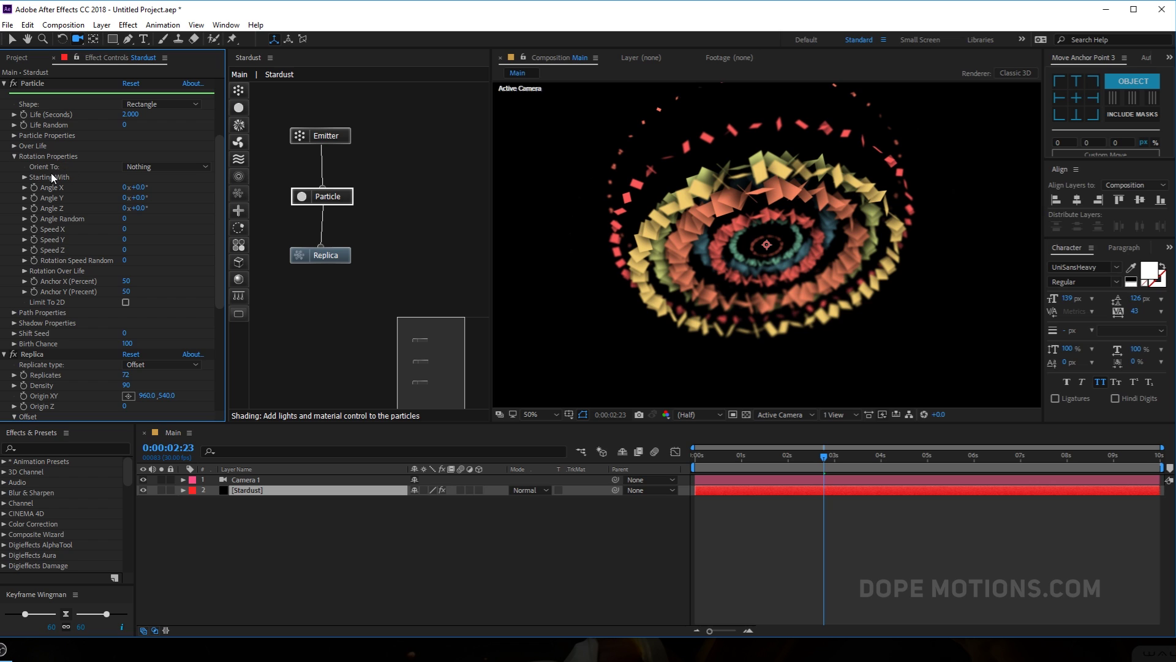
click(16, 157)
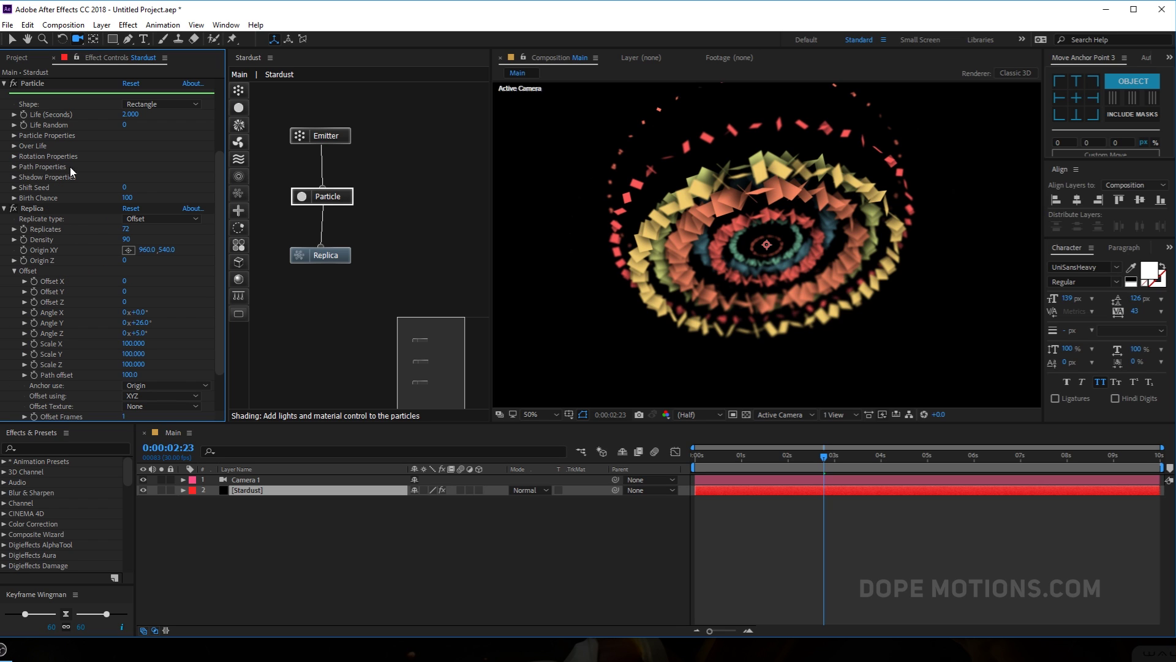
click(14, 177)
click(125, 188)
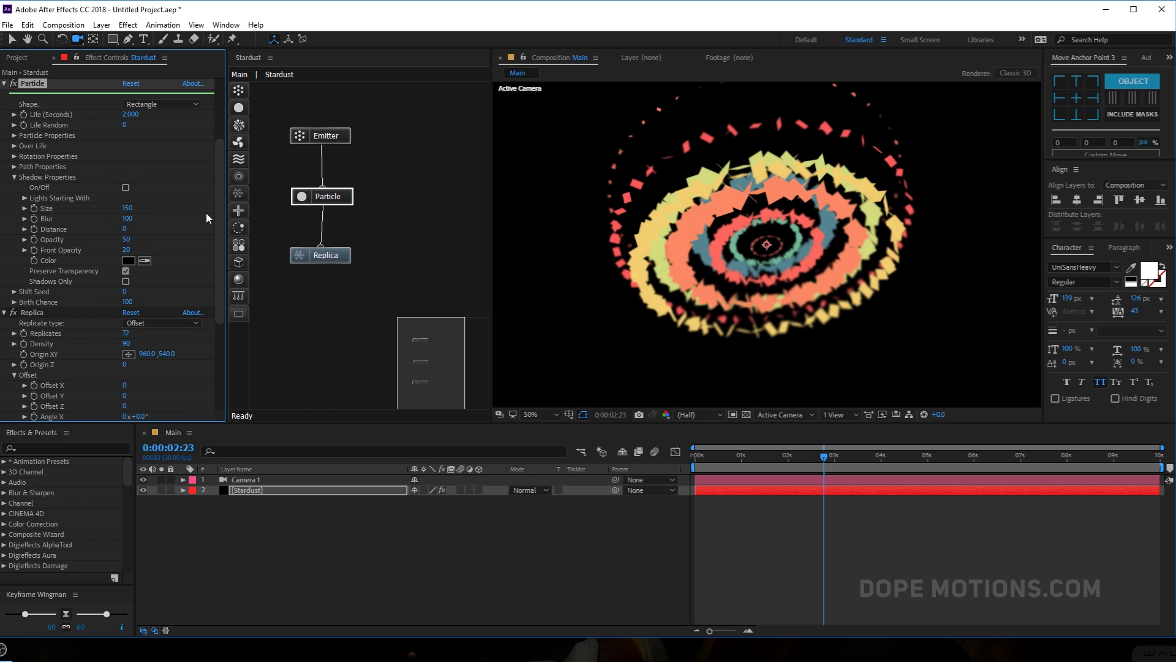
click(4, 85)
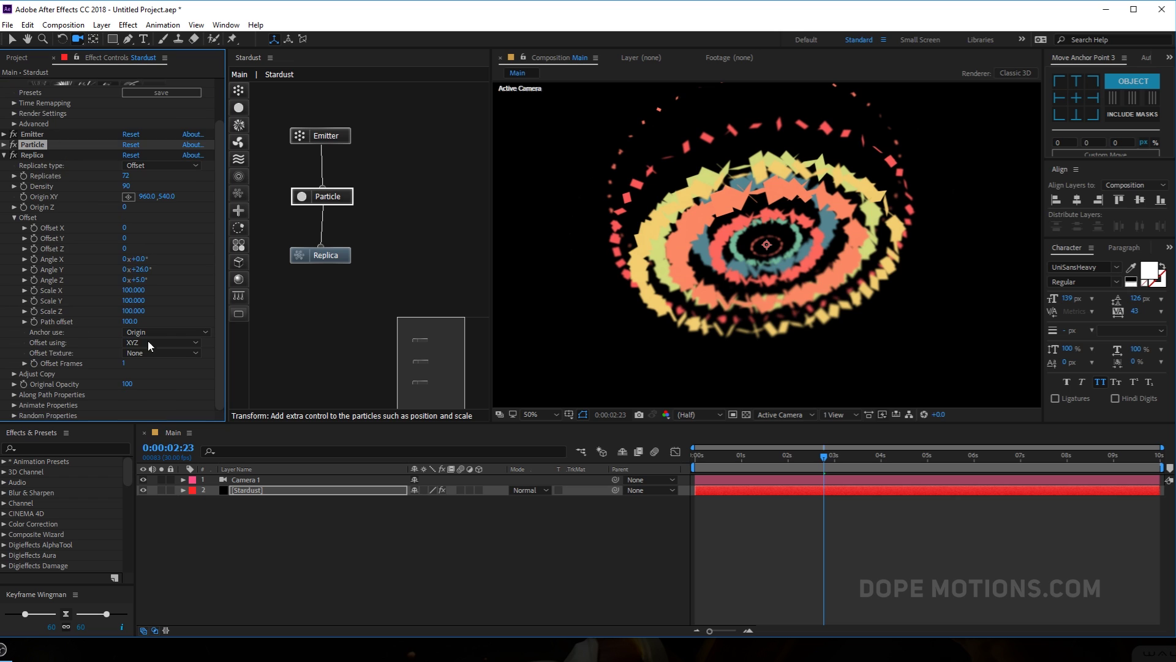
Step: Set the Replica's offset Angle Y to 0°, then try a different Angle X and undo it
click(143, 269)
text(0)
key(Return)
drag(142, 258, 172, 268)
key(ctrl+z)
Step: Set the Replica's offset Angle Z to 0° and Angle Y to 57°, and view the result from another angle
click(139, 281)
text(0)
click(171, 271)
drag(820, 269, 813, 333)
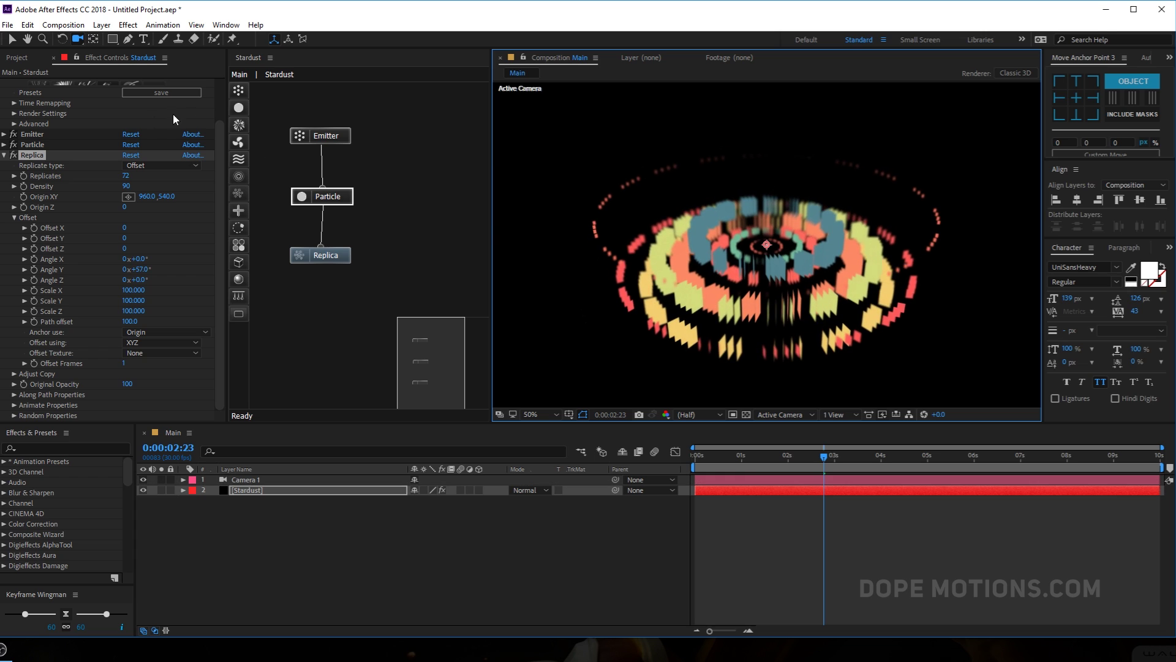
Step: Change the particle Shape to Circle
click(4, 145)
click(160, 165)
click(152, 178)
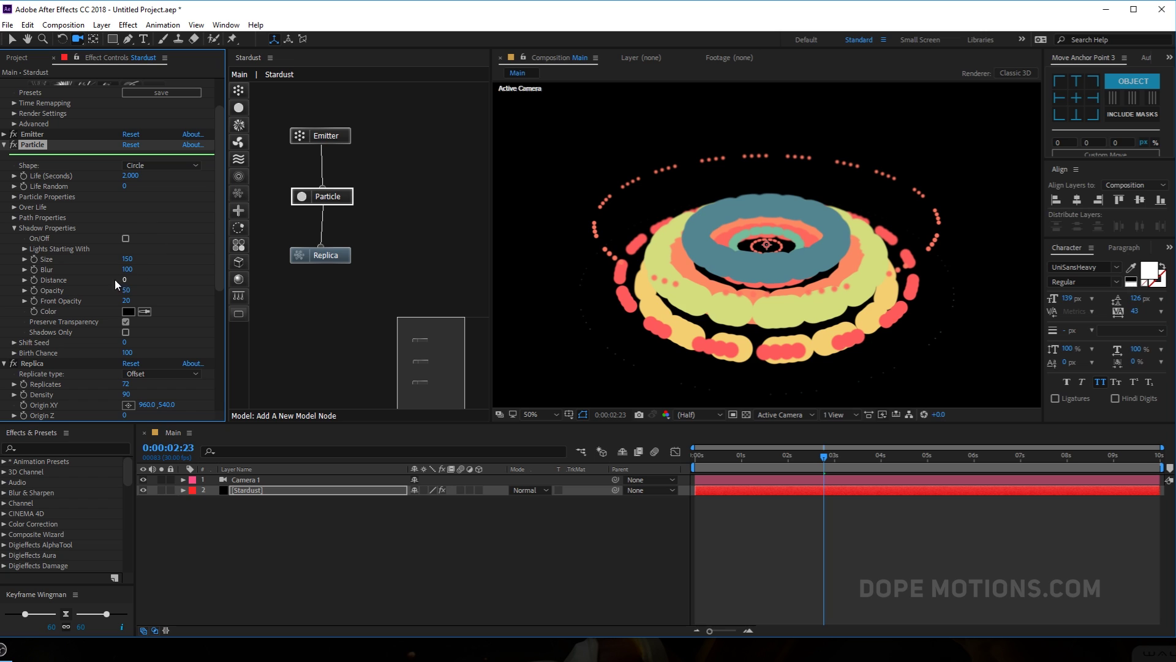
click(16, 228)
Step: Try a Path offset of 340 on the Replica, then set it back to 100
scroll(187, 340, down, 3)
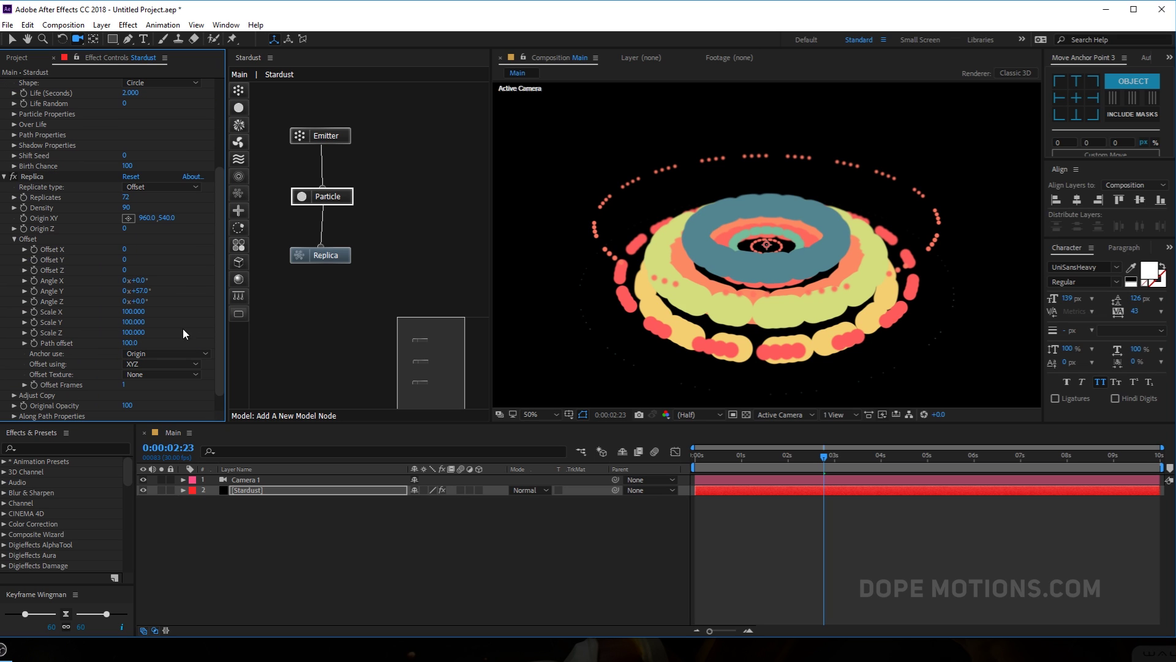
click(129, 342)
text(360)
key(Return)
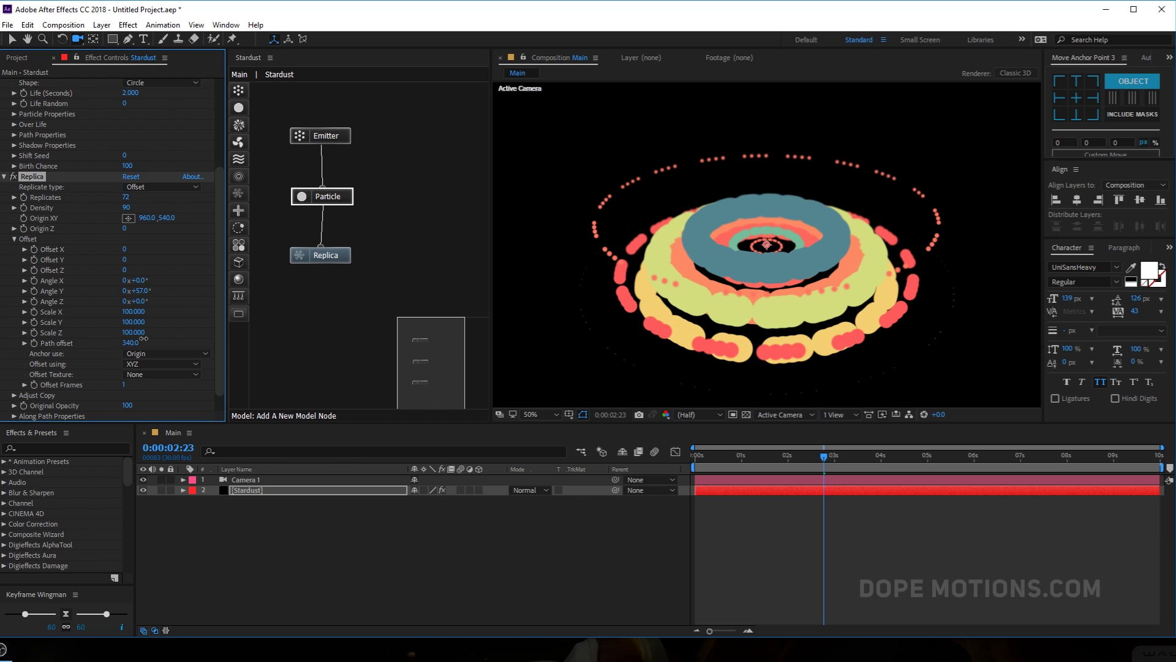
click(130, 342)
text(100)
key(Return)
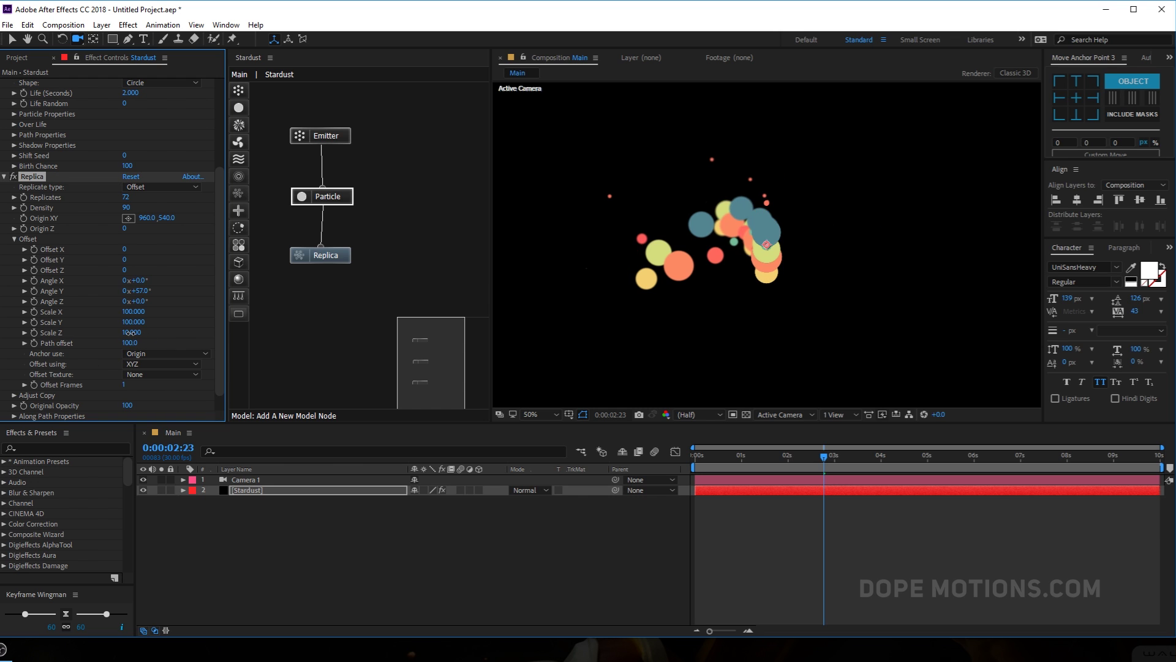
Step: Set the Replica's offset Scale Z to 130 and preview the spread-out particles along the timeline
drag(134, 332, 158, 332)
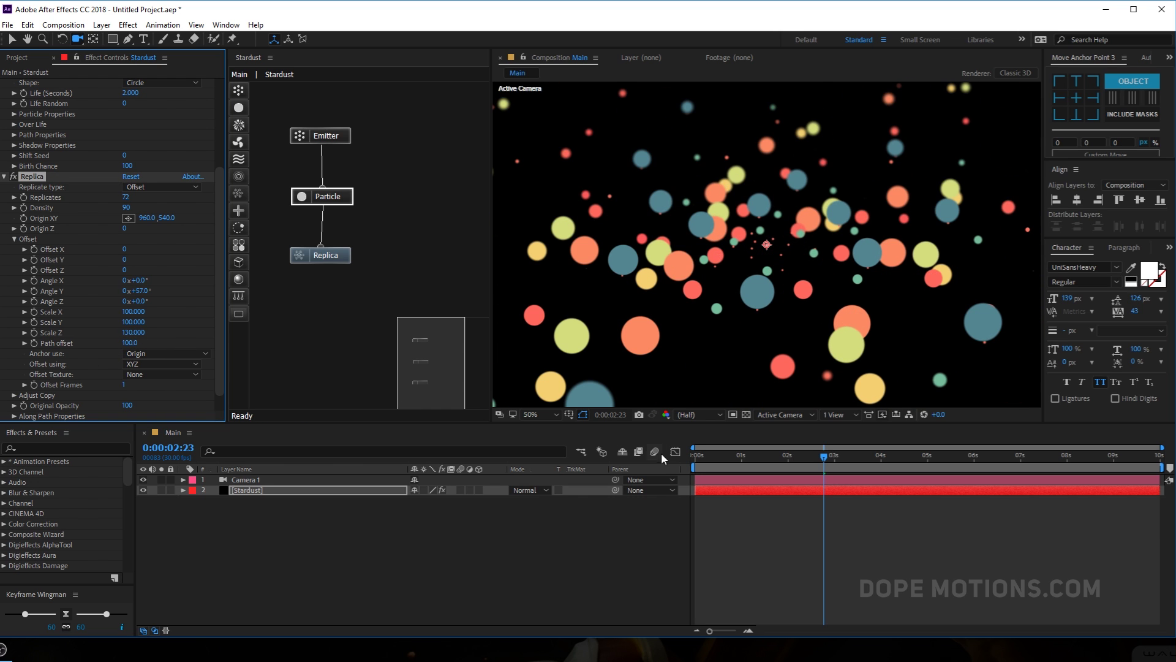
drag(703, 463, 813, 465)
drag(913, 175, 807, 239)
drag(698, 456, 865, 459)
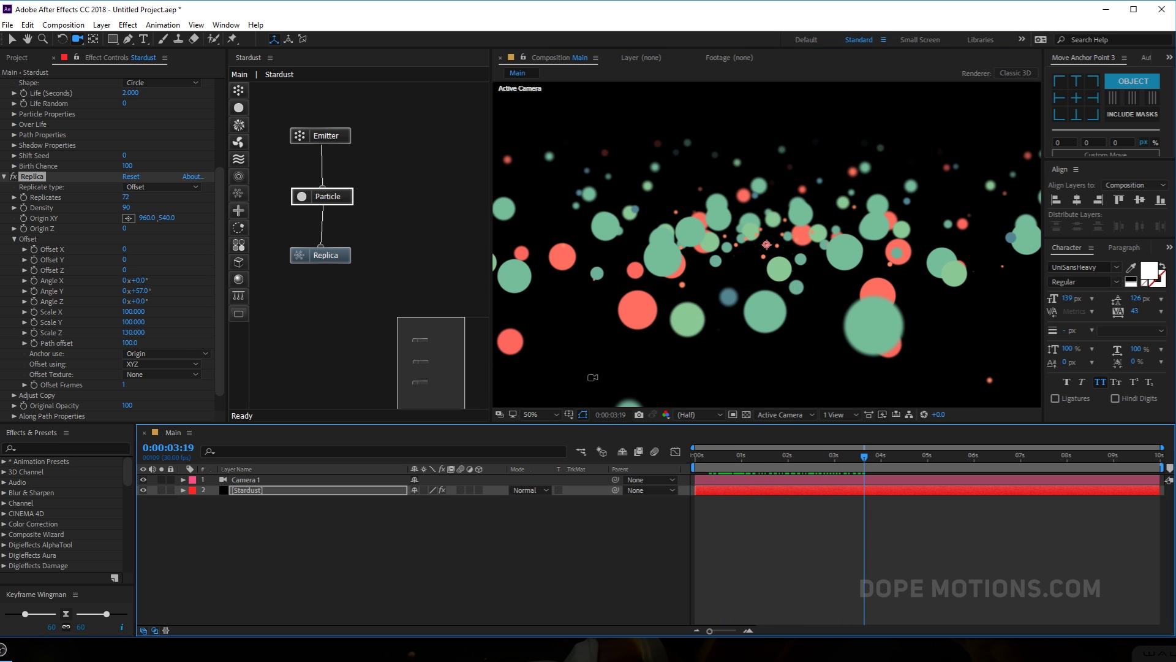
Step: Set the Replica's offset Scale Y to -10 and preview the motion from another angle
drag(131, 321, 98, 323)
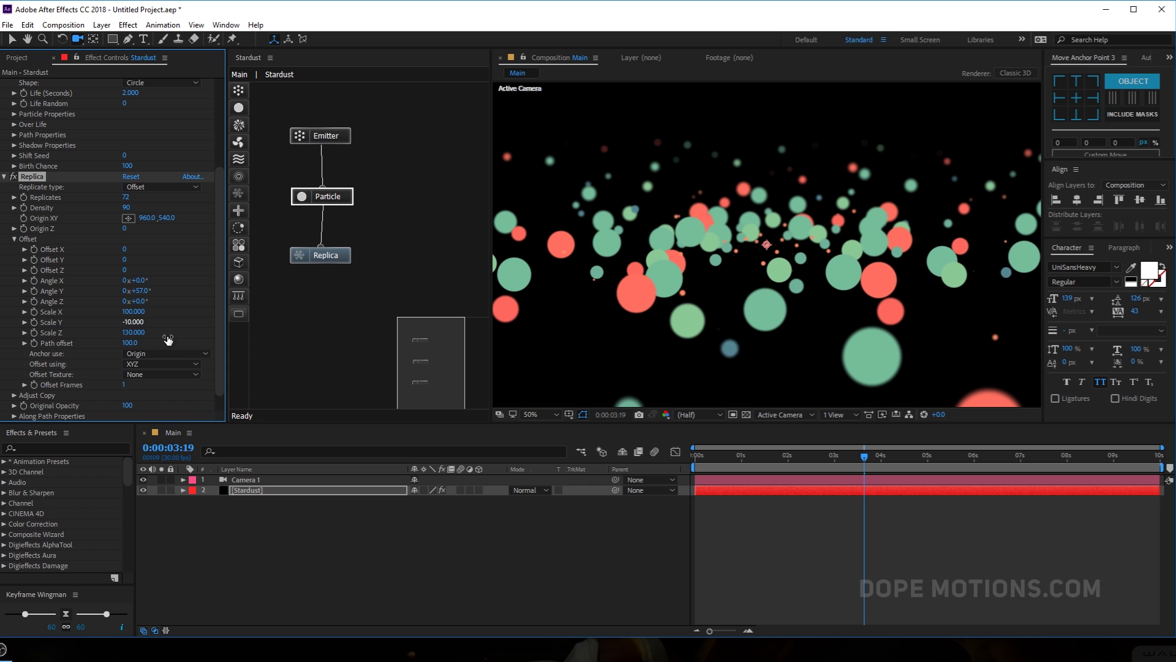
drag(705, 453, 927, 480)
drag(738, 260, 772, 294)
scroll(774, 292, down, 1)
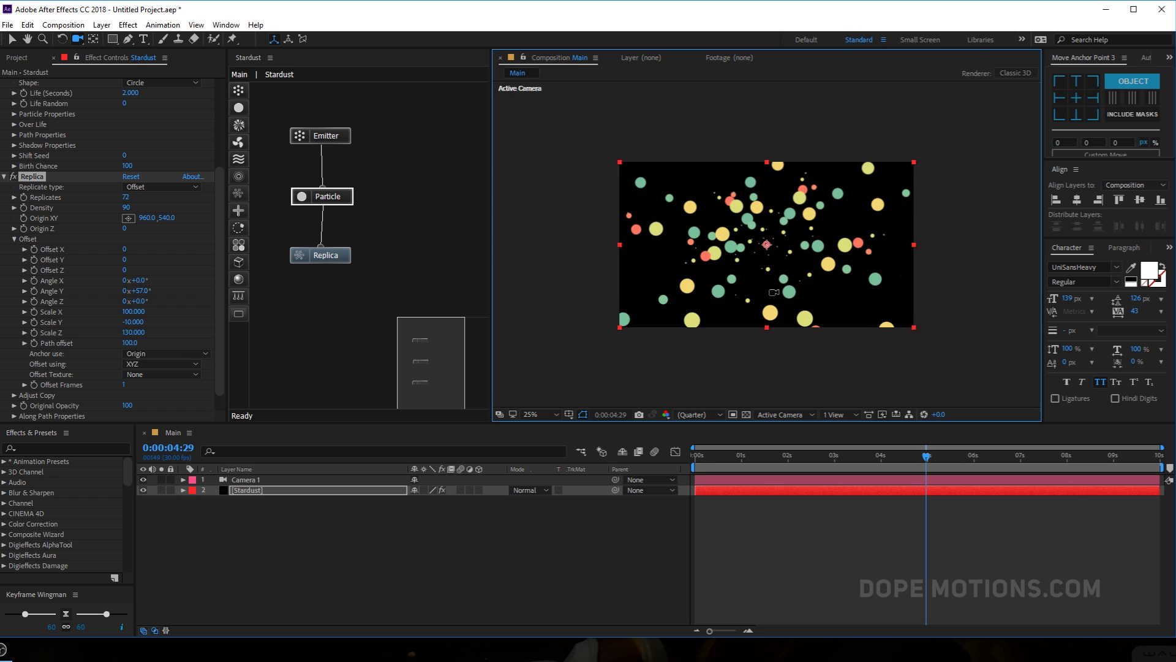
Step: Change the camera's distance from the particles and preview the animation along the timeline
key(c)
drag(786, 230, 787, 321)
drag(707, 458, 908, 461)
scroll(757, 275, up, 1)
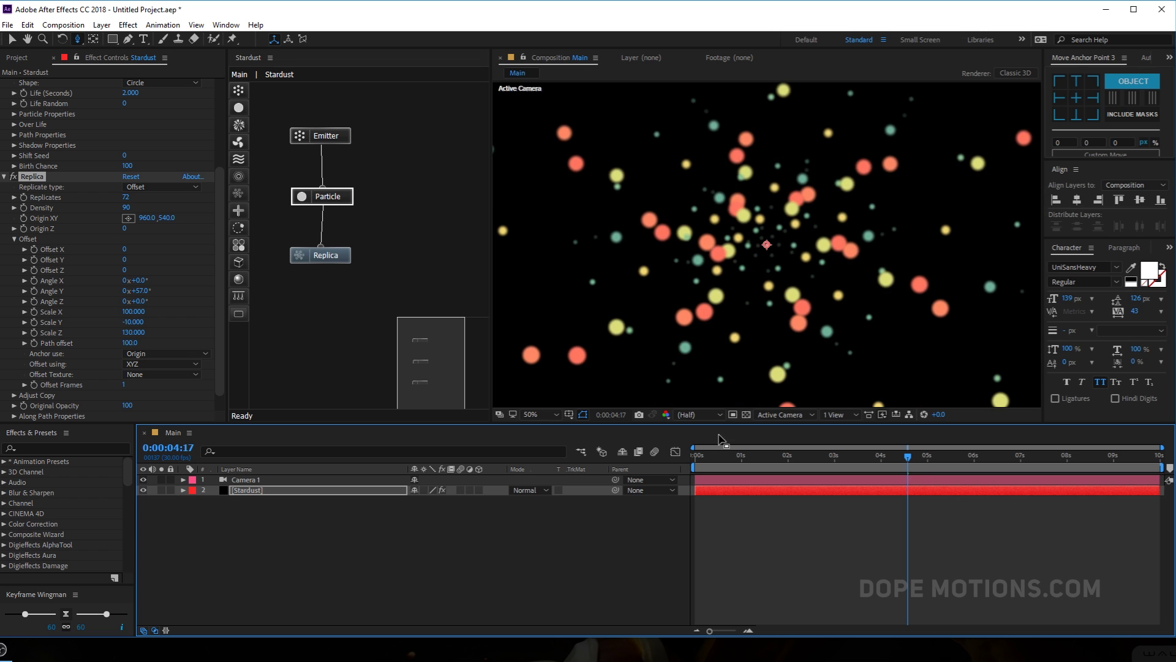
drag(719, 460, 787, 452)
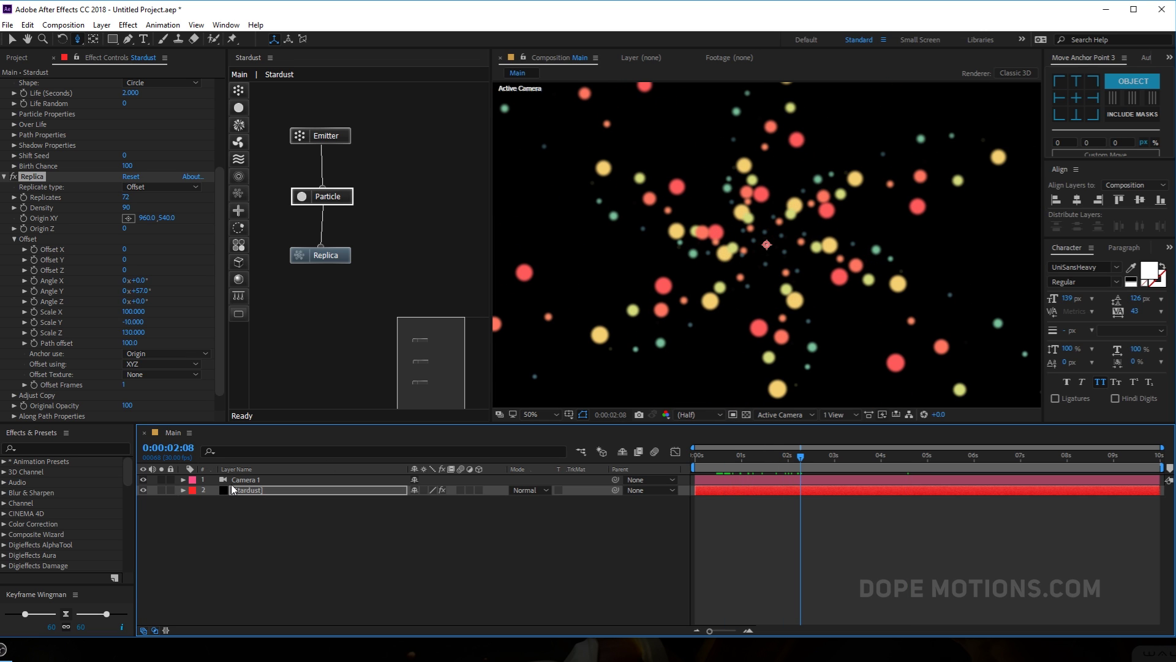
Step: Show Camera 1's Point of Interest and orbit the camera to a tilted view of the particles
click(245, 480)
click(183, 480)
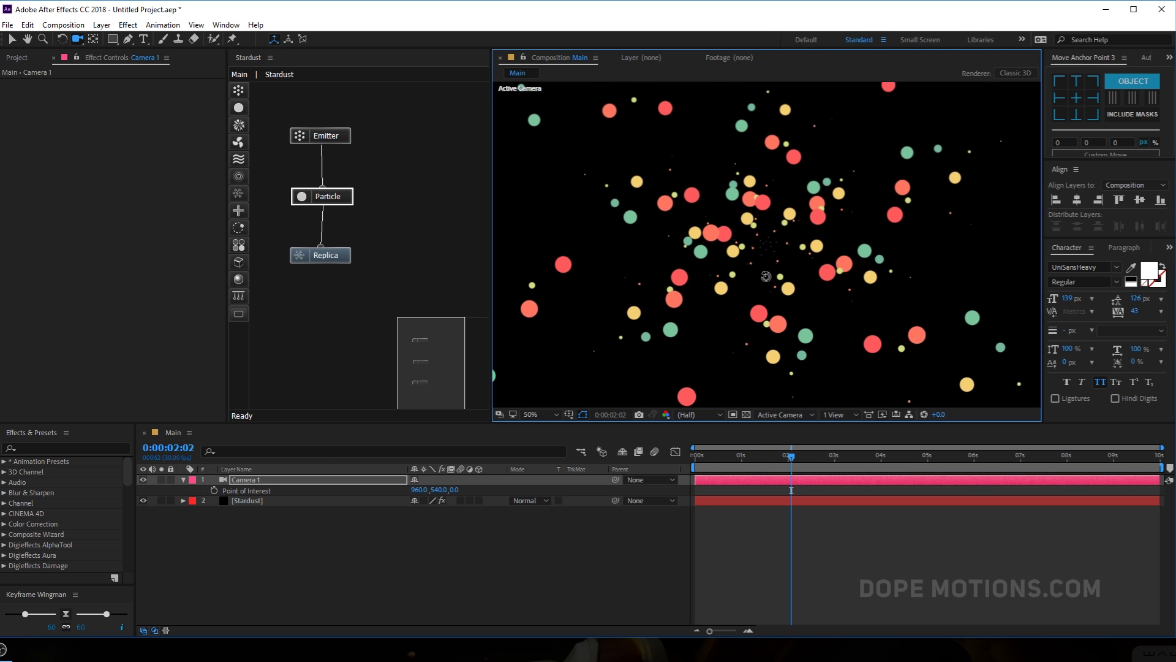
drag(765, 276, 754, 282)
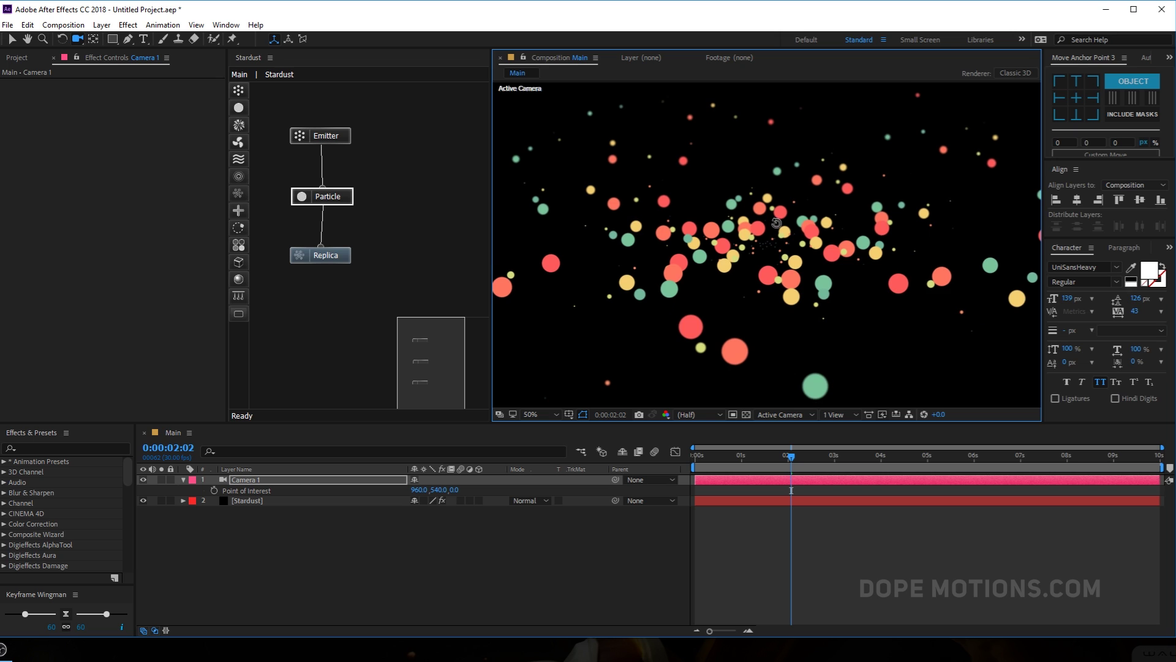
Step: Set the Stardust Replica's offset Scale Y to 100 and Angle Y to 0°
click(249, 500)
scroll(145, 368, down, 5)
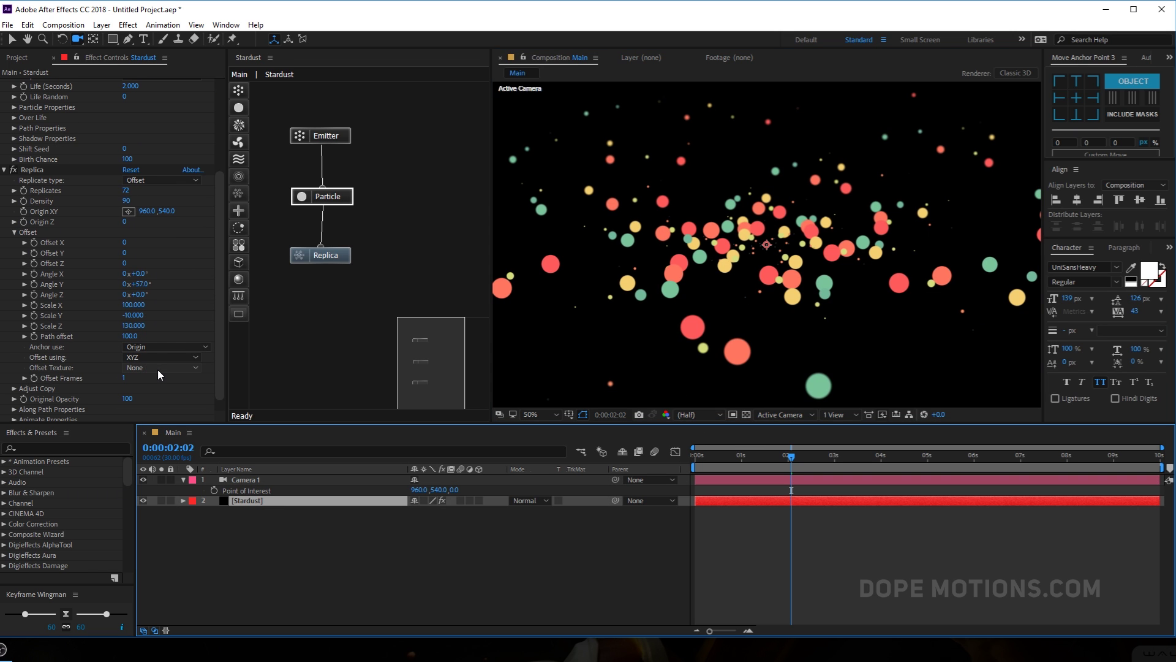
click(133, 315)
text(100)
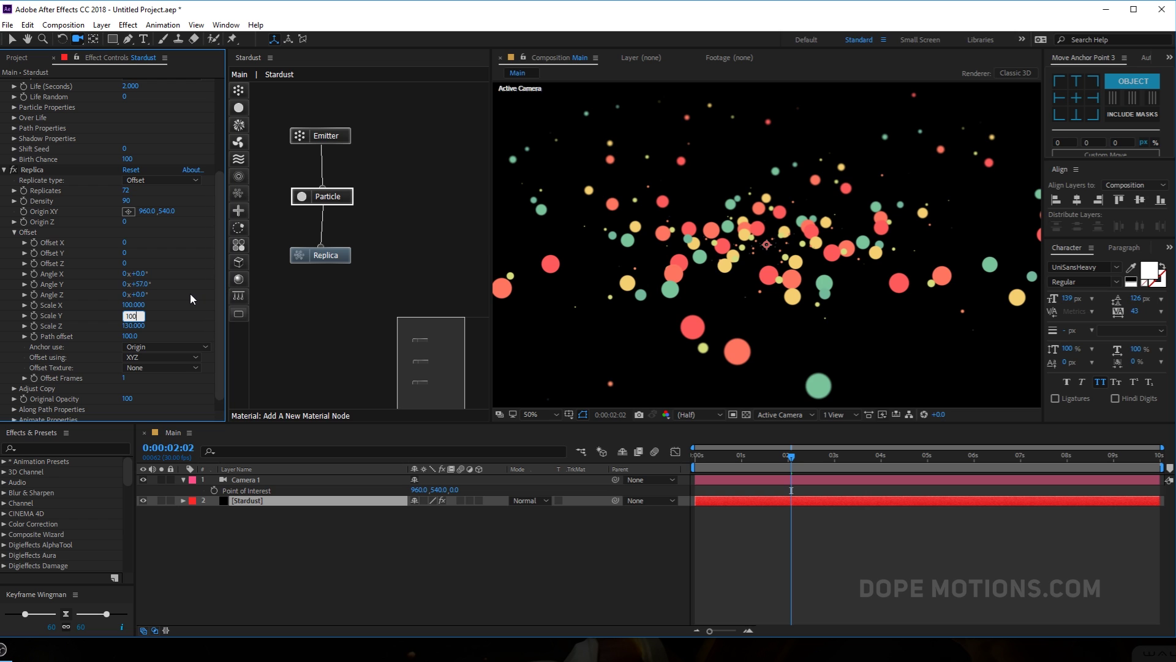
key(Return)
click(140, 284)
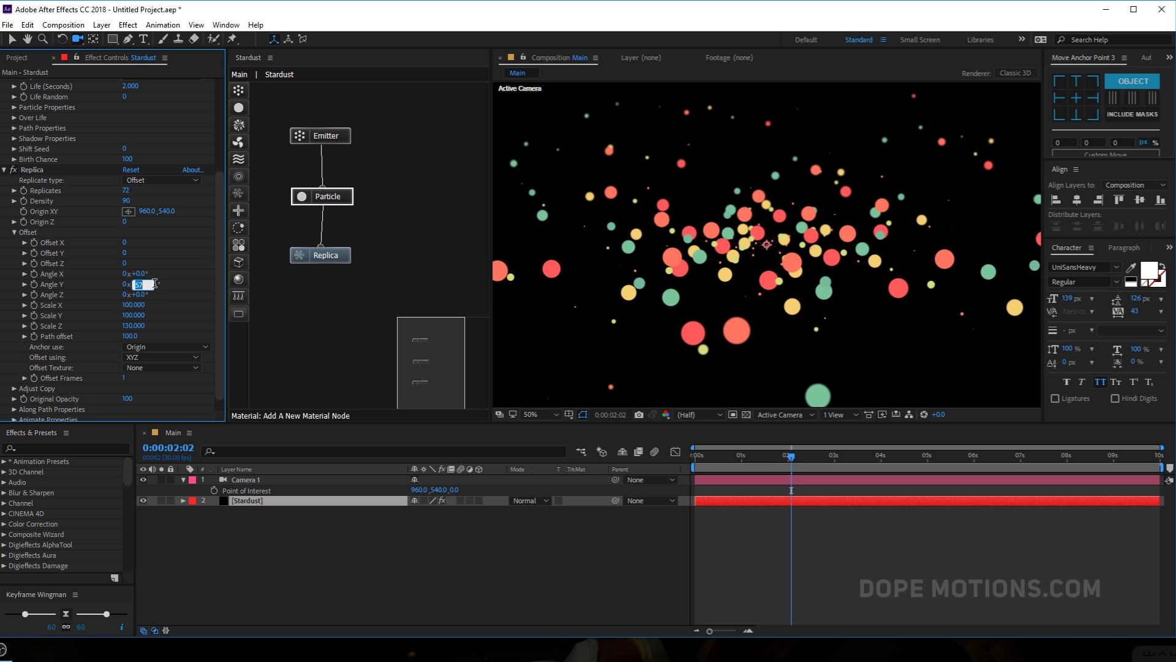
text(0)
click(184, 278)
Step: Set the Replica's offset Angle Z to 47° and preview the animation from another angle along the timeline
drag(142, 297, 165, 285)
drag(760, 257, 803, 254)
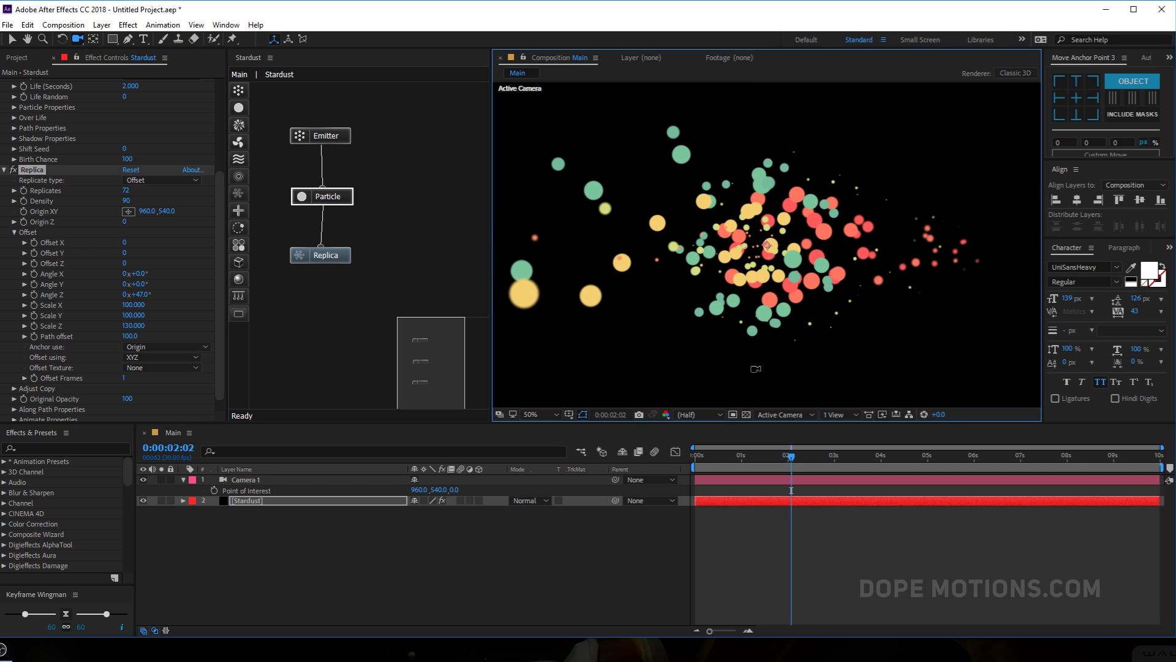
drag(699, 456, 864, 458)
Step: Set the Replica's offset Scale Z to 100
click(131, 326)
text(100)
key(Return)
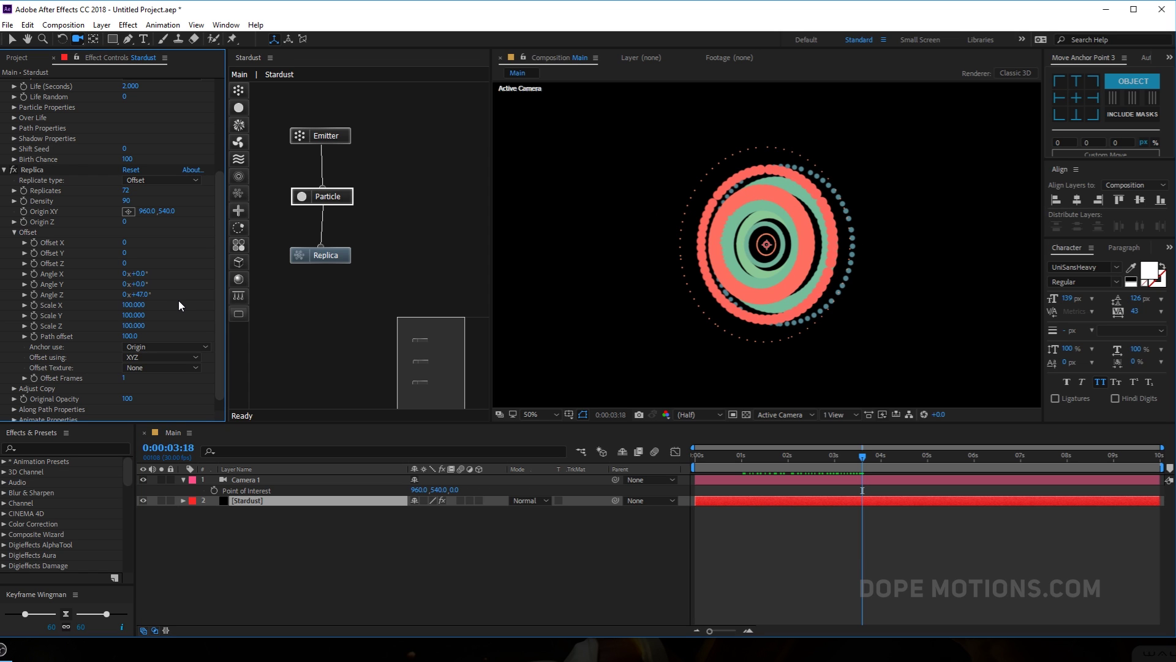
Step: Set the Replica's offset Angle Z to 5°, its Replicates to 75 and its Density to 30
drag(714, 456, 857, 451)
drag(145, 295, 136, 298)
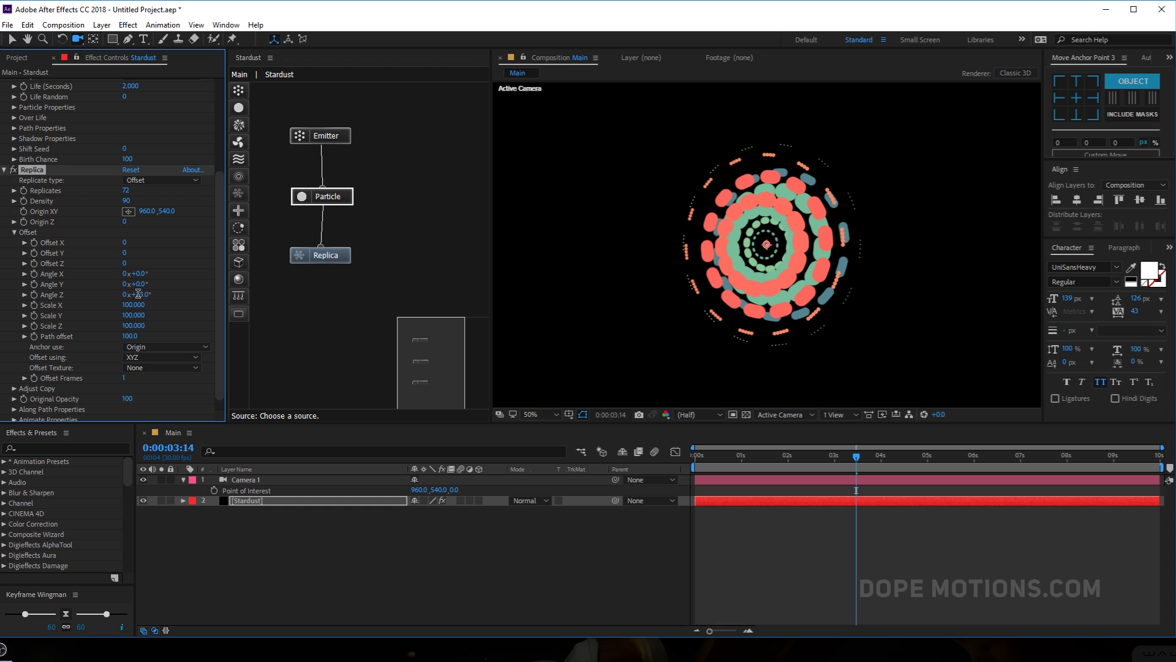
key(ctrl+z)
click(140, 294)
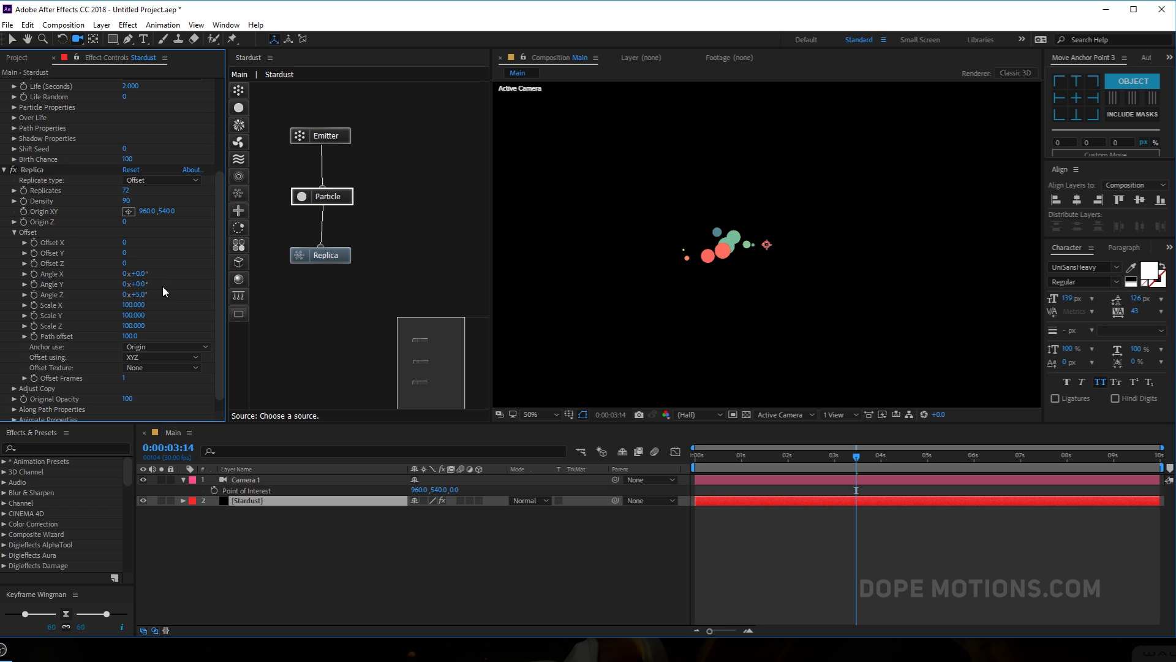
text(5)
key(Return)
mouse_move(126, 190)
mouse_down()
mouse_move(121, 202)
mouse_move(138, 190)
mouse_up()
drag(724, 455, 830, 461)
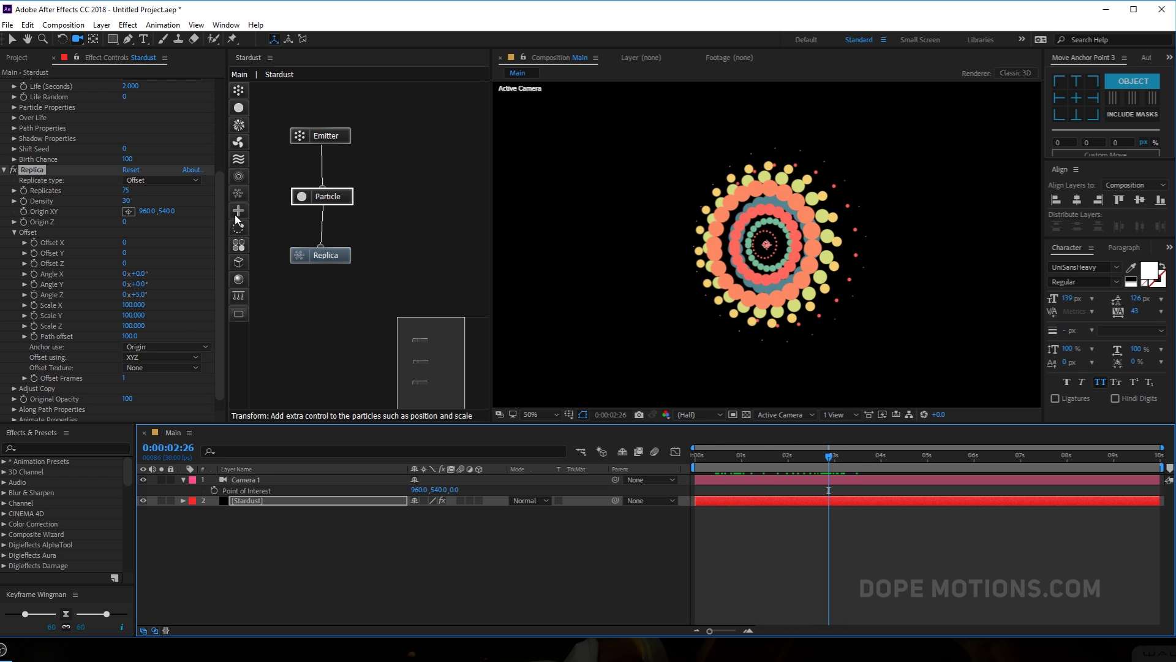
Step: Add a Transform node below the Replica, connect it to the Replica's output and show its settings
drag(240, 213, 350, 344)
drag(323, 264, 340, 330)
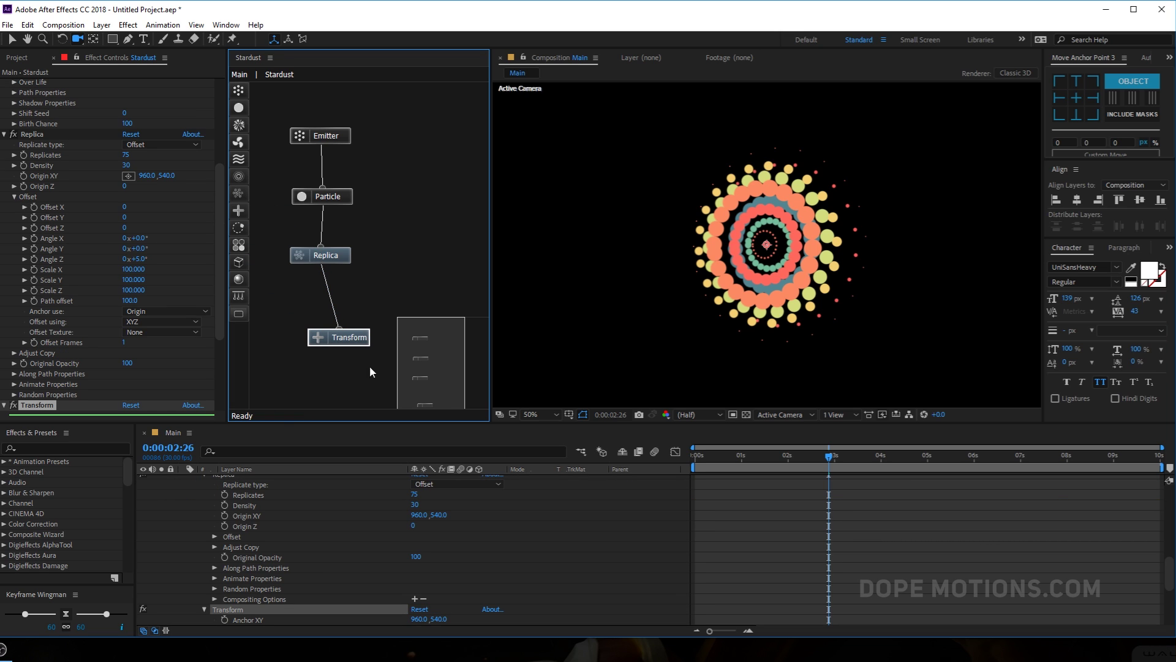
drag(219, 287, 221, 362)
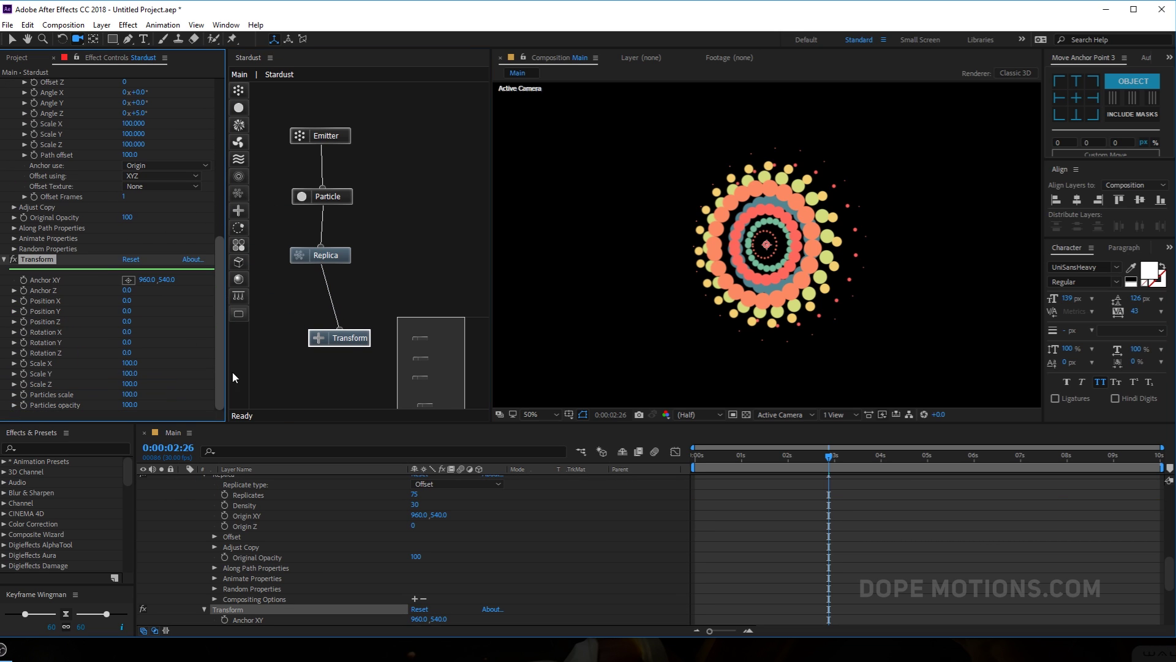
Step: Try shifting the Transform node's position values and undo the changes
drag(128, 311, 127, 323)
key(ctrl+z)
key(ctrl+z)
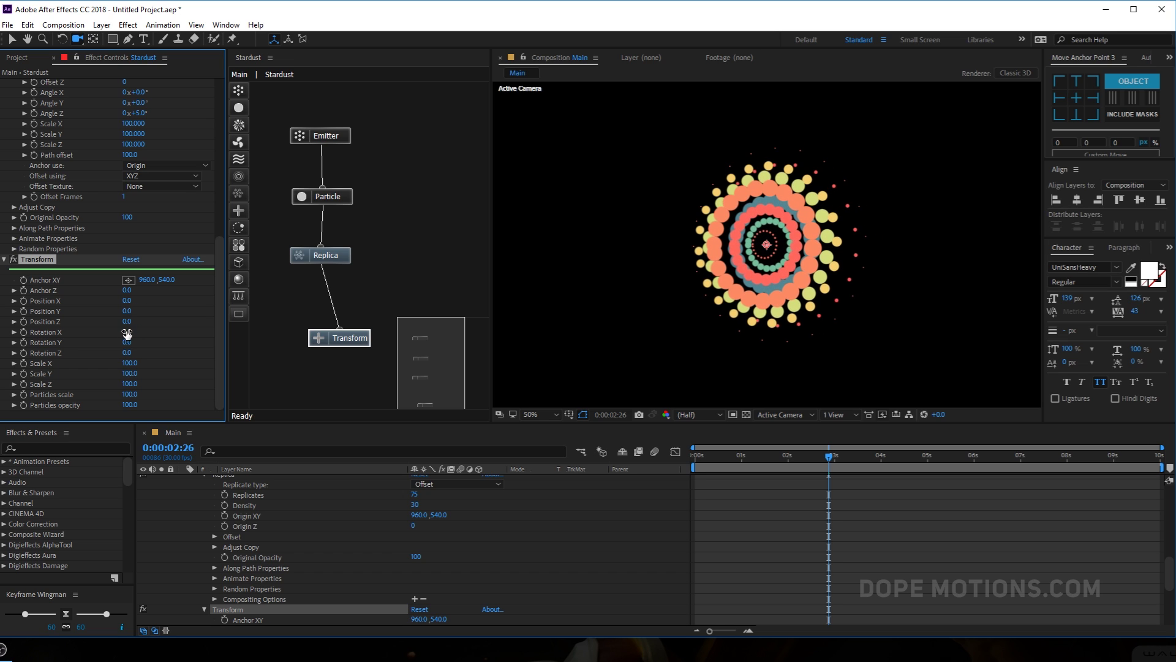
Step: Add the expression wiggle(10,50) to the Transform node's Position Z and preview the animation
alt+click(23, 321)
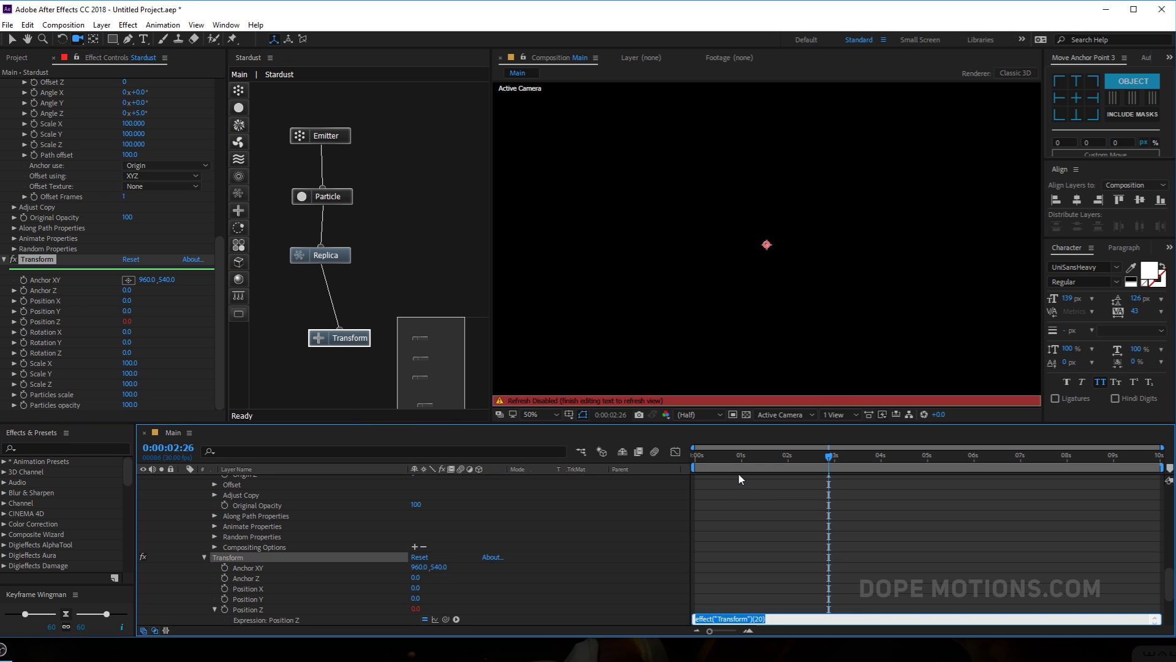
text(wiggle()
text(10,50)
click(766, 575)
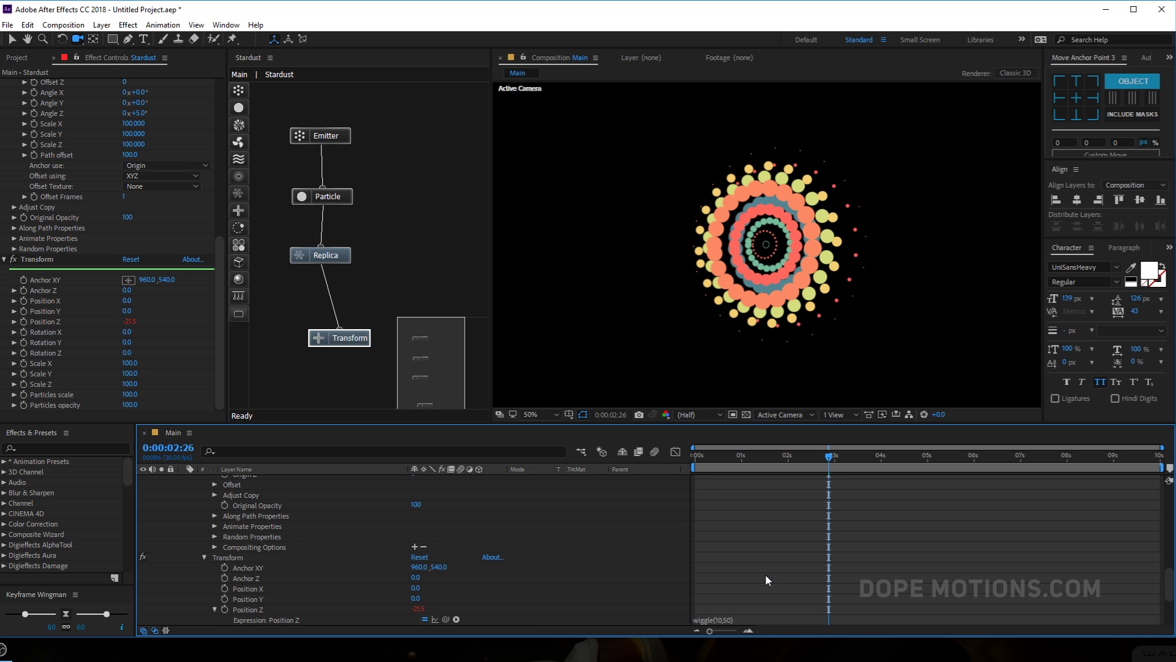
key(space)
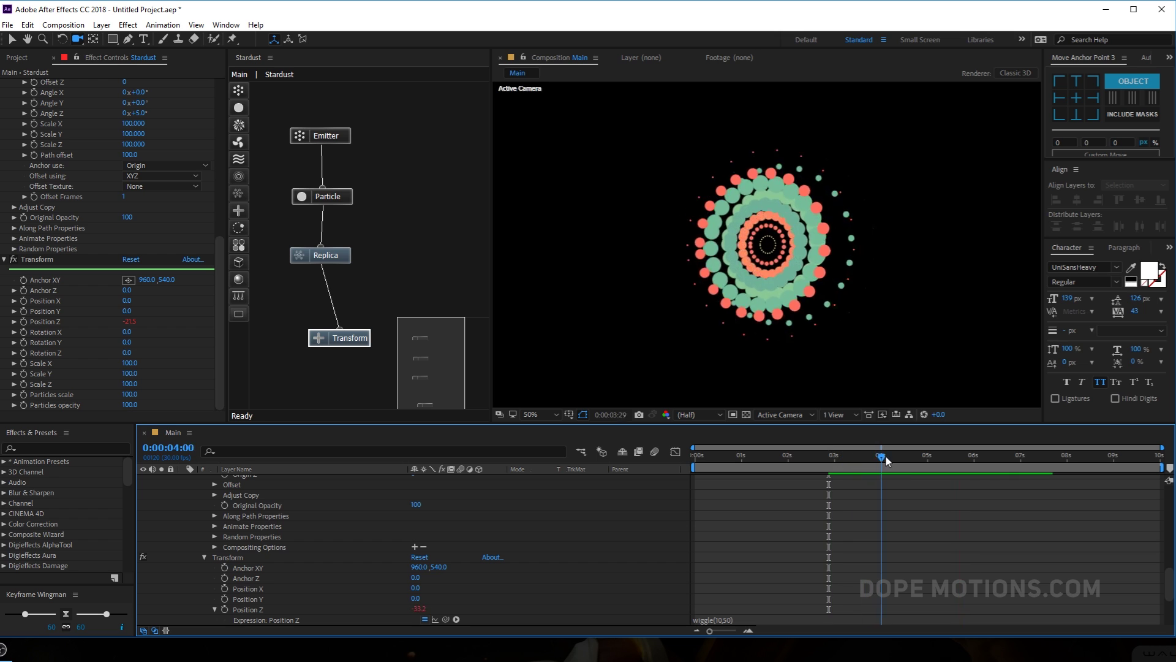
click(848, 459)
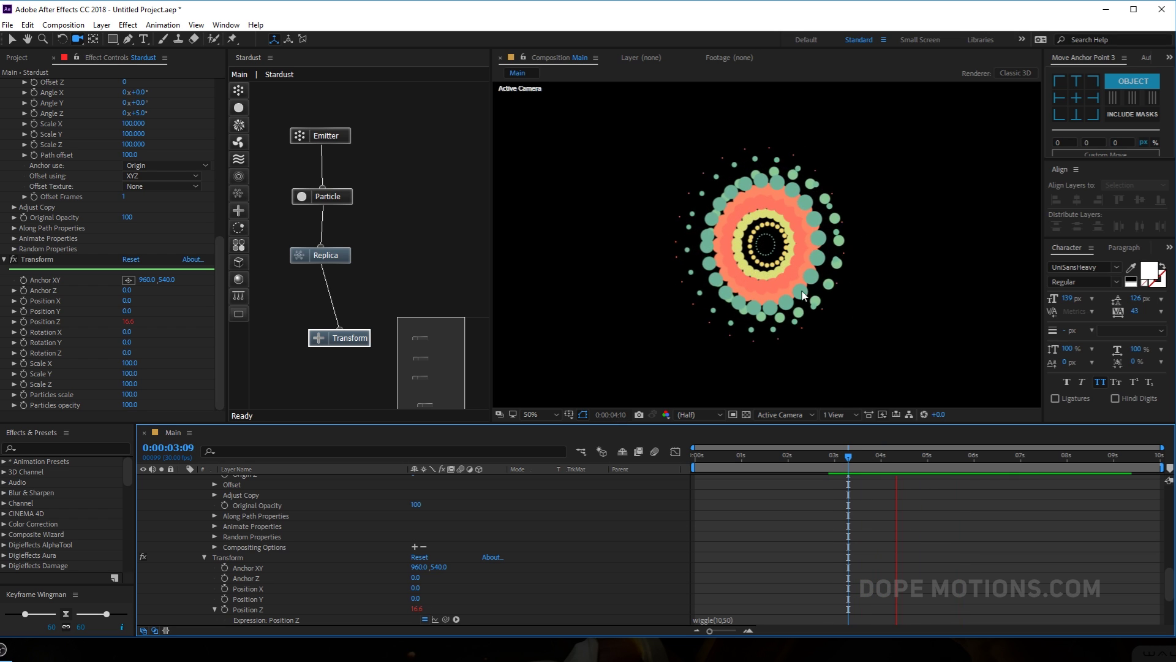
key(space)
Step: Change the Position Z expression to wiggle(5,50) and preview the slower motion
click(723, 616)
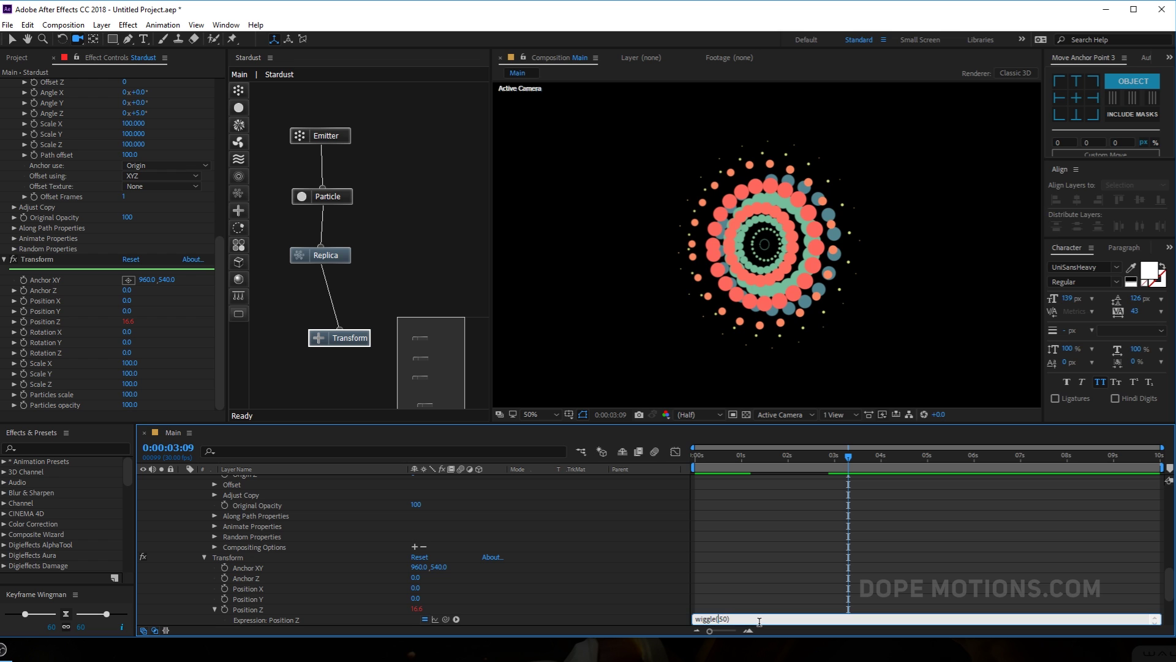
text(5)
click(807, 574)
key(space)
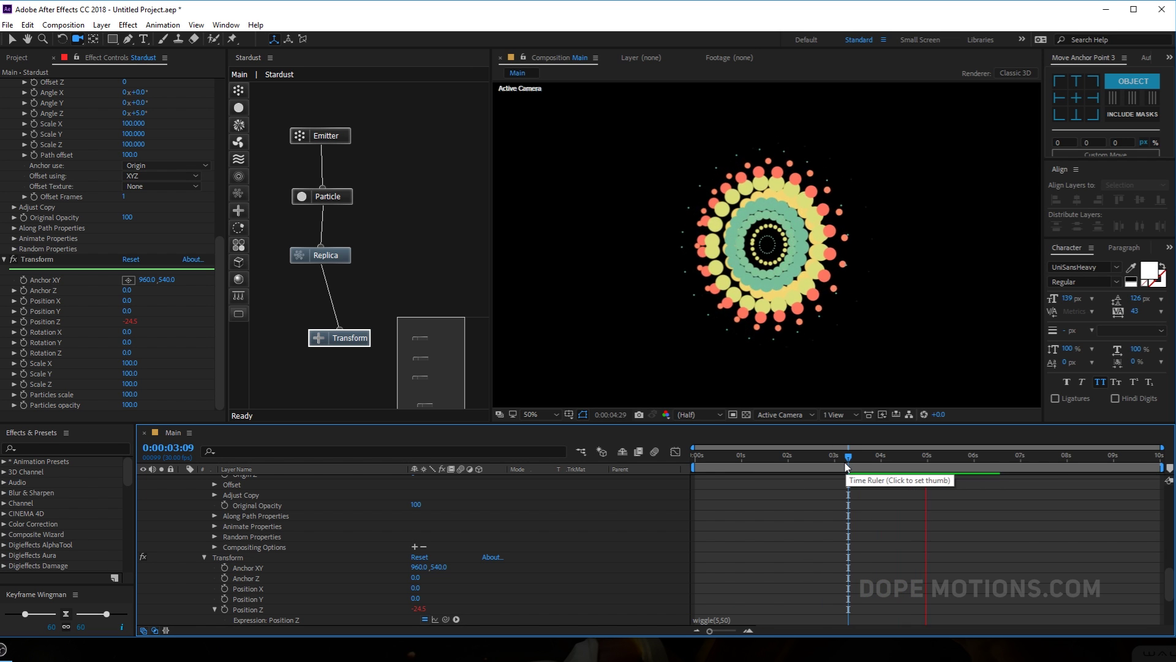
drag(854, 462, 848, 466)
Step: Collapse the Stardust layer's properties and the Transform effect's settings
scroll(172, 512, up, 4)
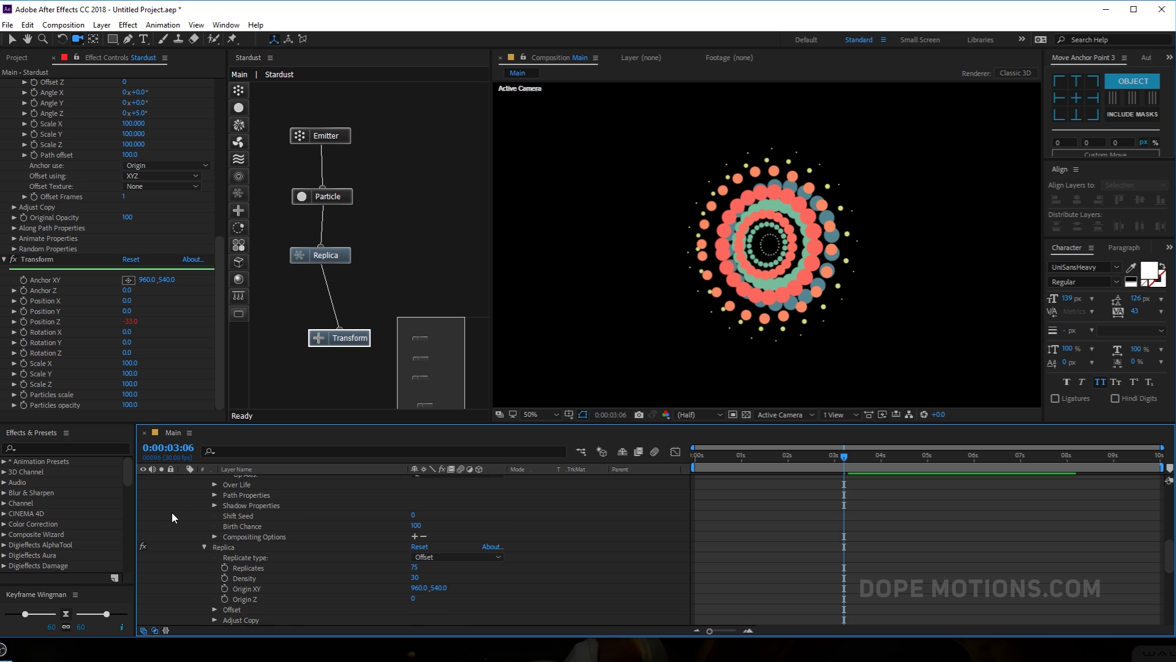
scroll(163, 506, up, 5)
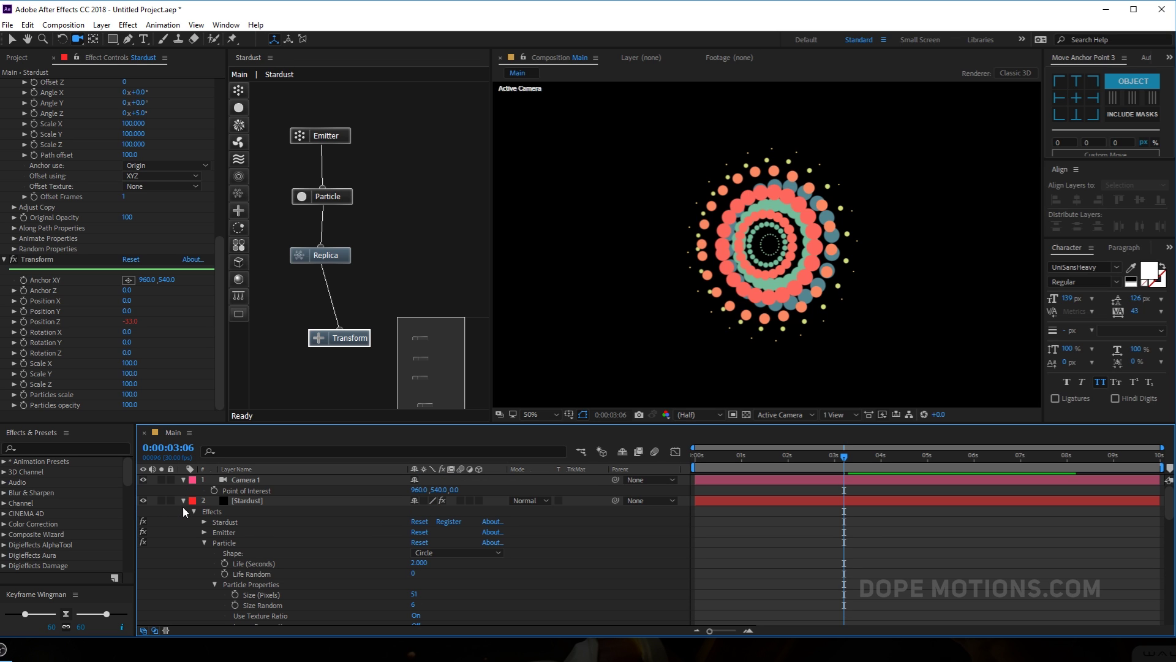
click(182, 504)
click(7, 260)
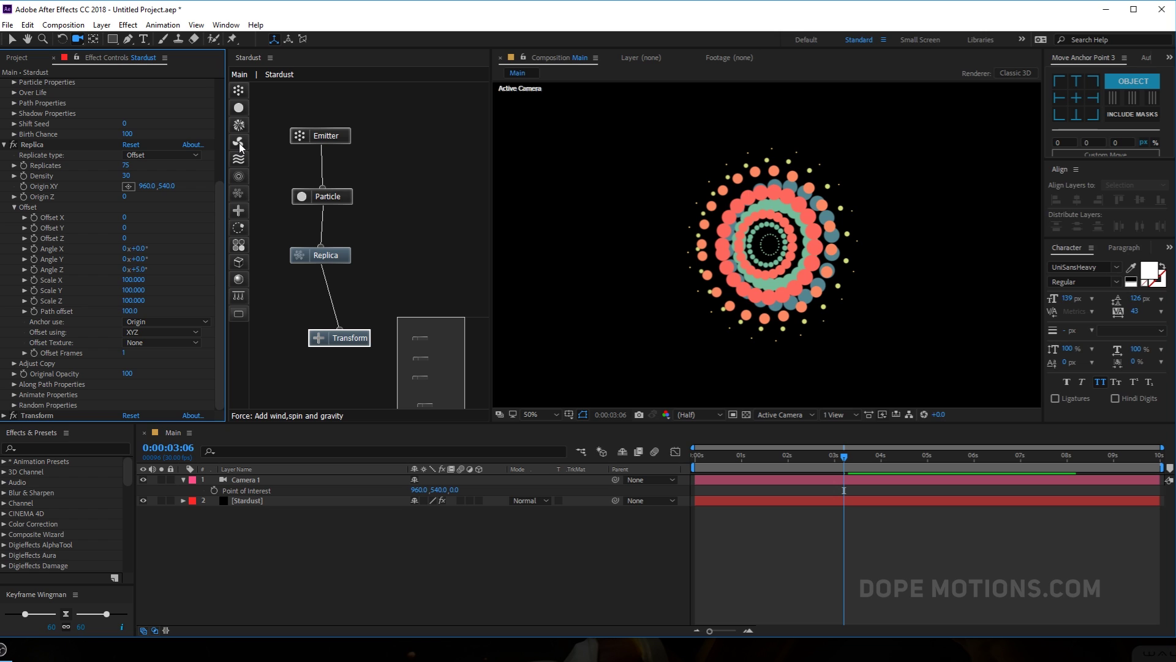
Step: Add a Turbulence node after Transform and set its Noise Scale to 470 and Turbulence Randomize to 27
drag(239, 168, 329, 392)
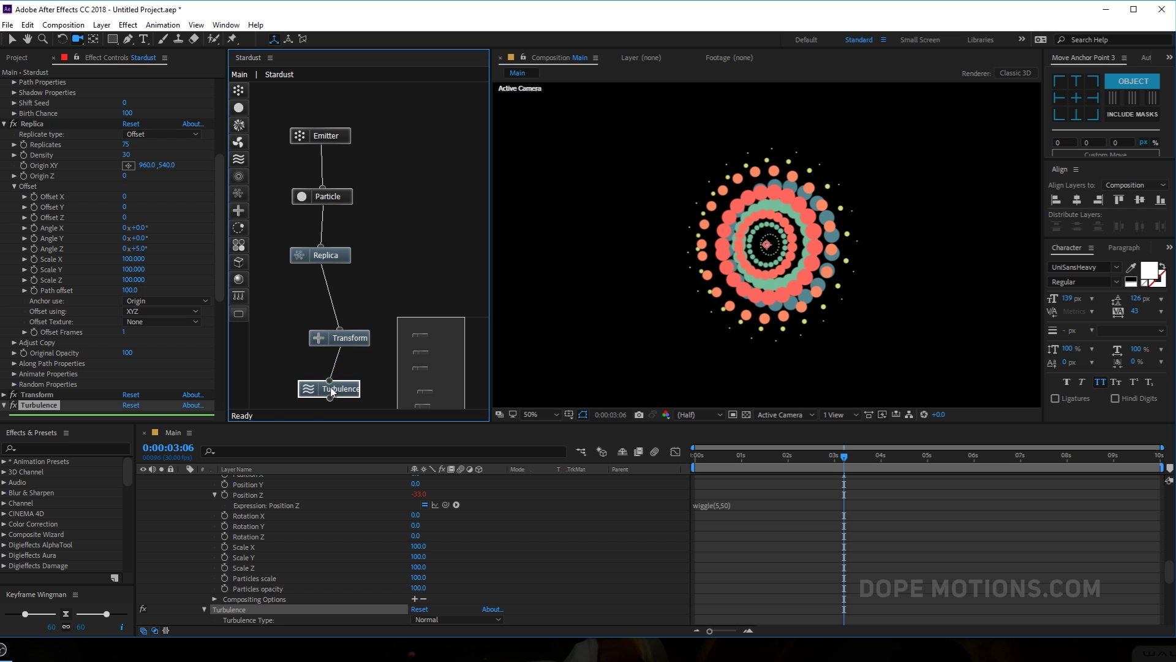
scroll(114, 239, down, 1)
drag(218, 212, 218, 325)
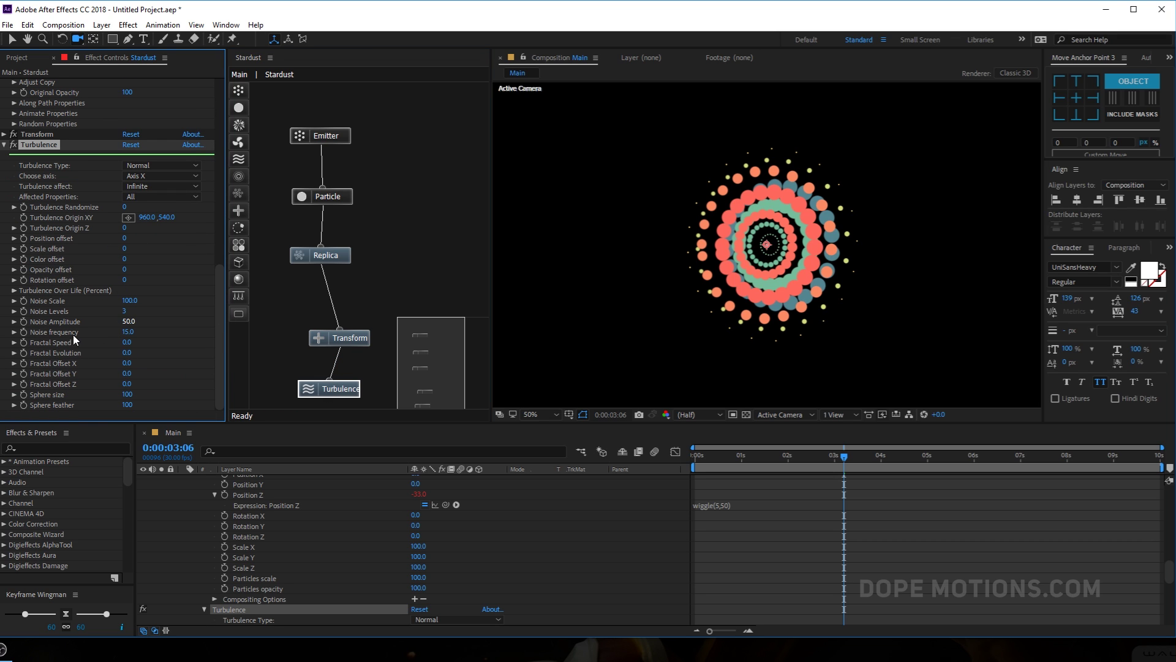
click(138, 308)
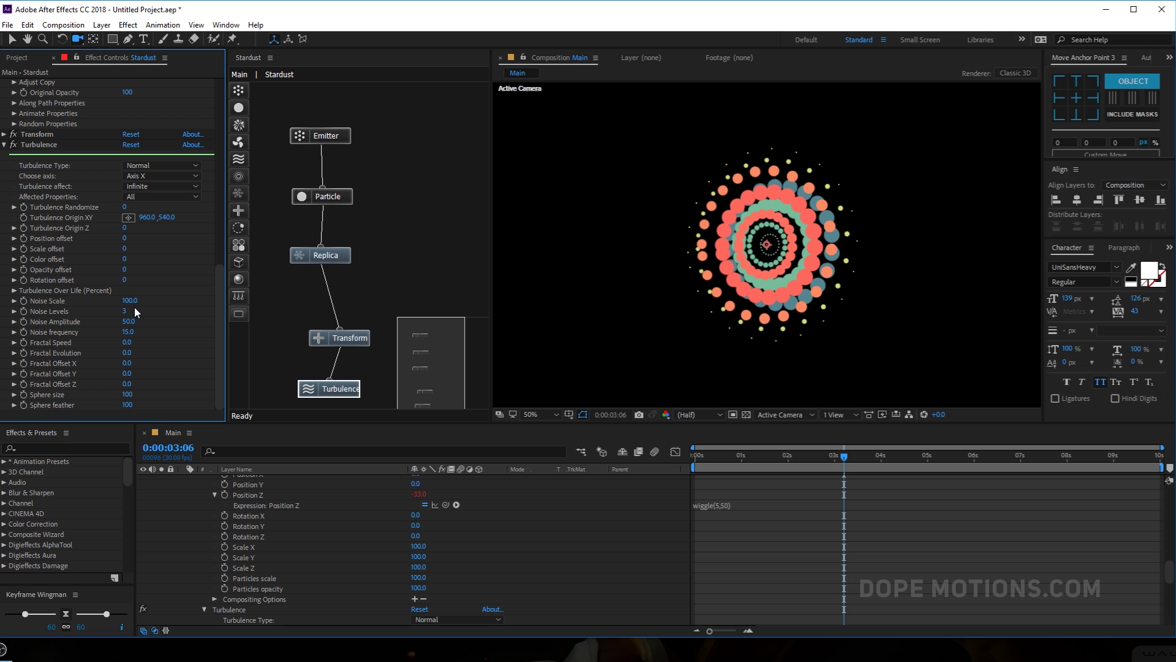
drag(130, 301, 147, 306)
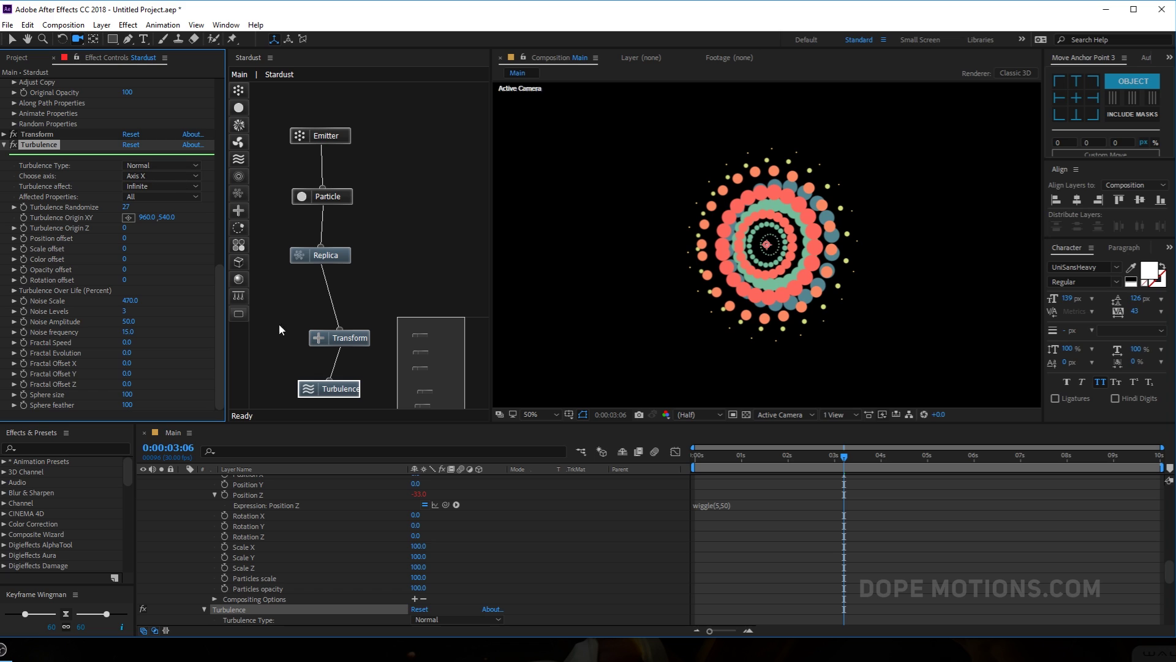
Step: Detach the Turbulence node from Transform and connect it directly to the Particle node as a separate branch
click(363, 366)
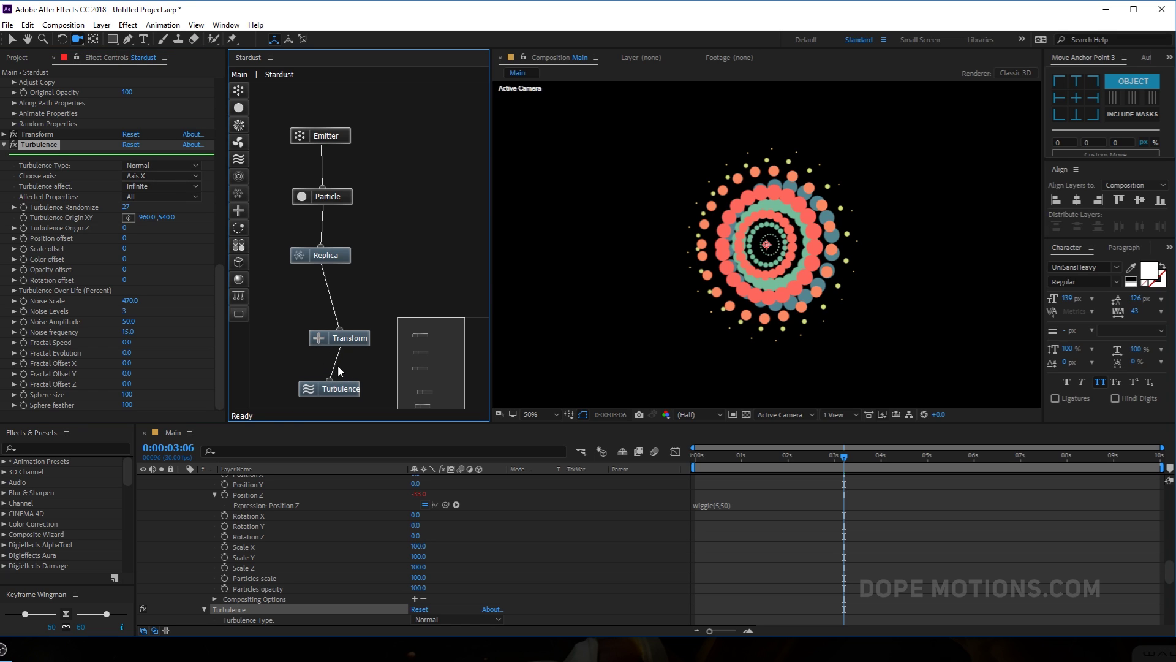
drag(331, 387, 340, 346)
drag(330, 389, 434, 259)
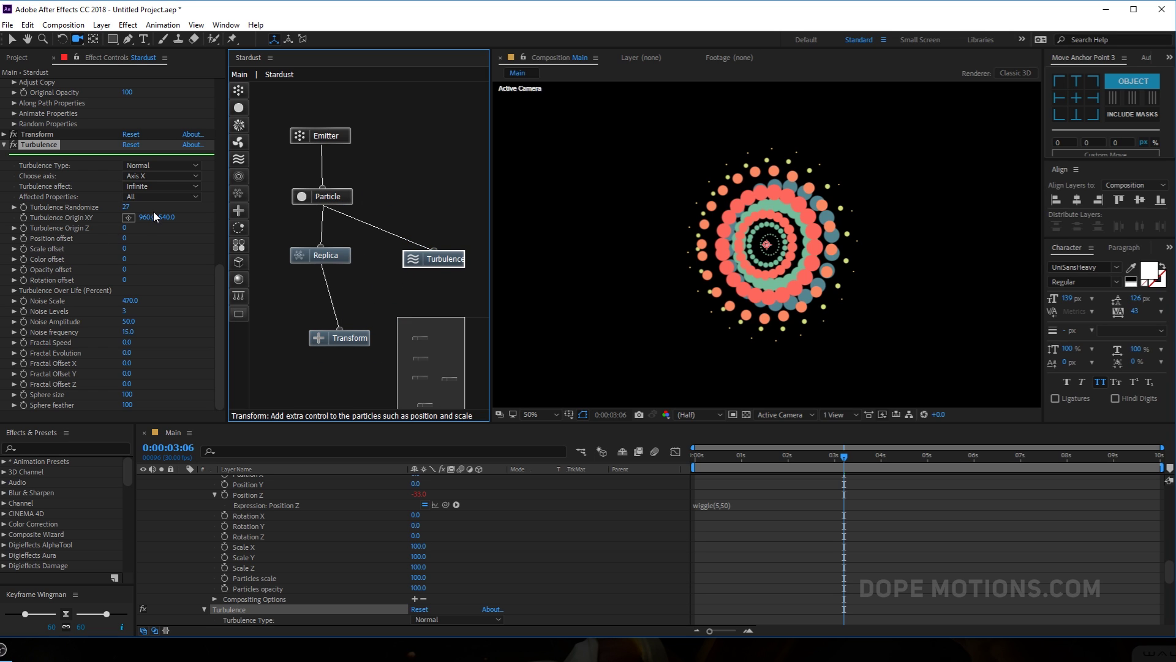
Step: Set the Turbulence node's Turbulence Randomize to 39, Scale offset to 74 and Color offset to 7
drag(125, 209, 155, 218)
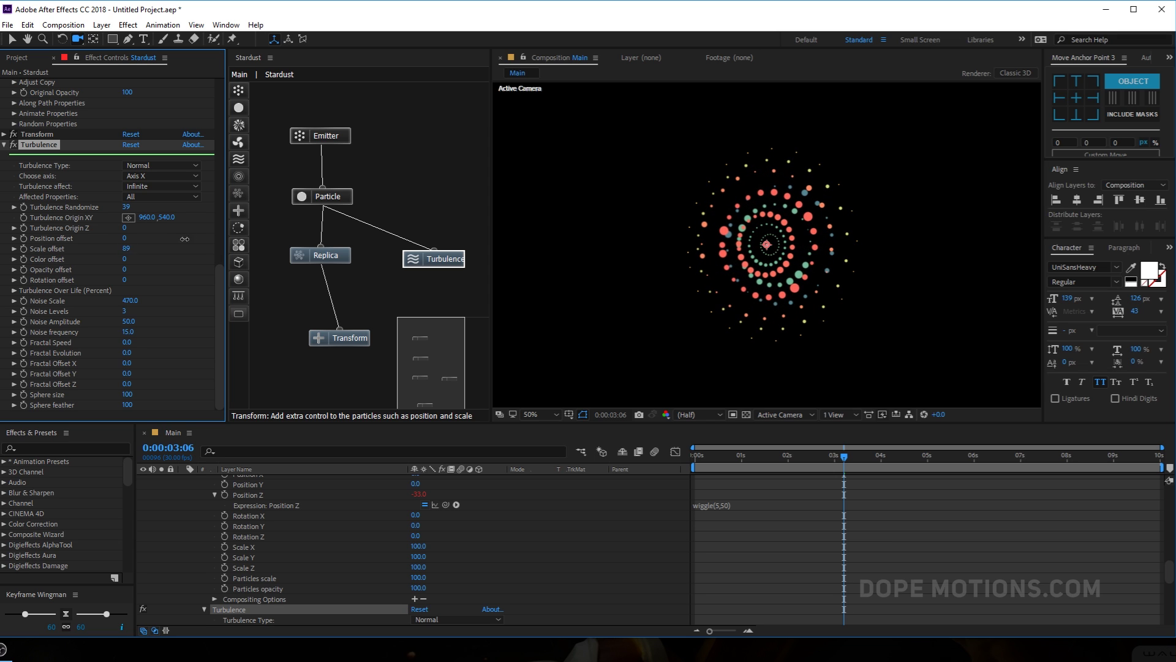
drag(125, 248, 165, 247)
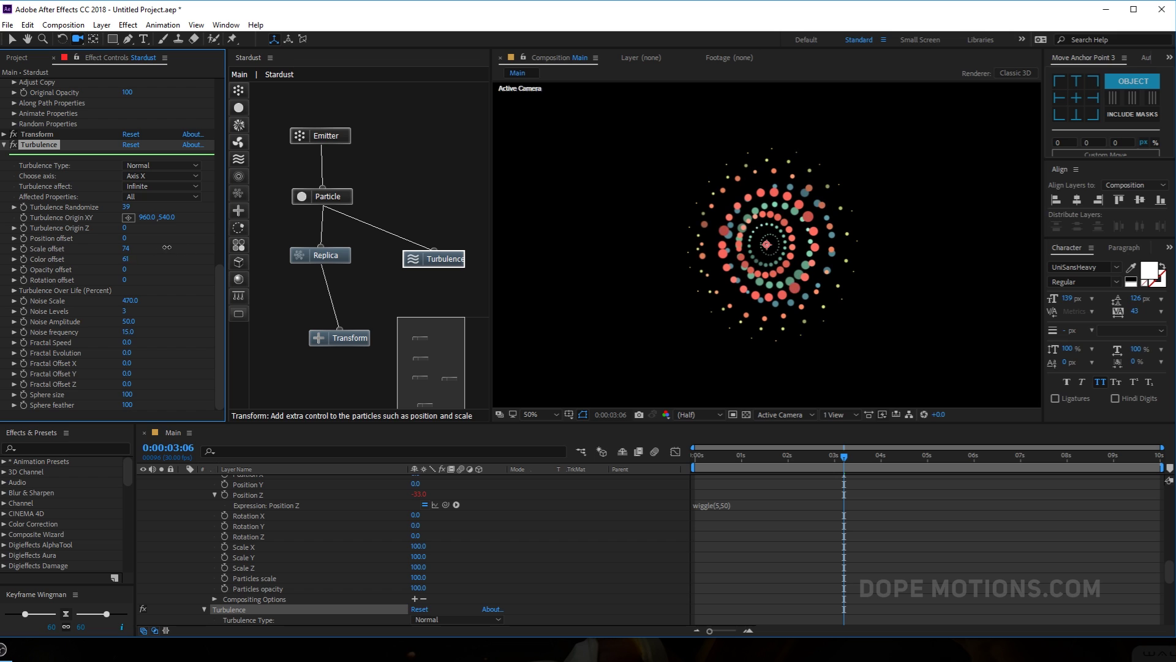
click(152, 270)
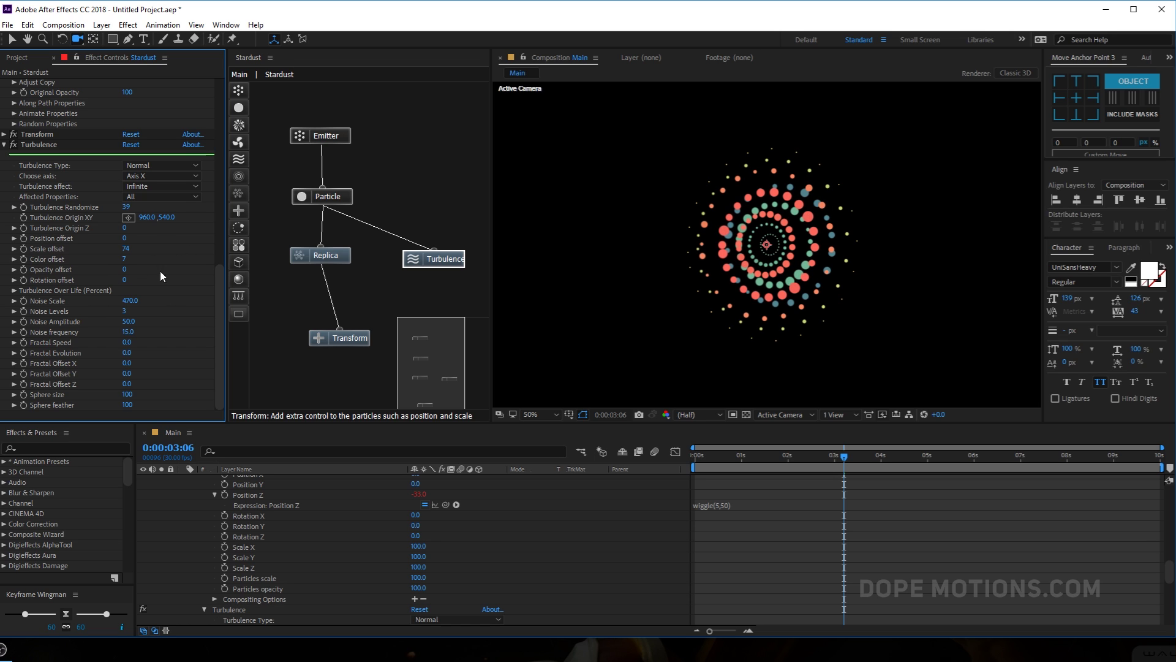
Step: Set the Turbulence node's Noise Amplitude to 500 and Fractal Speed to 156
click(127, 319)
text(500)
key(Return)
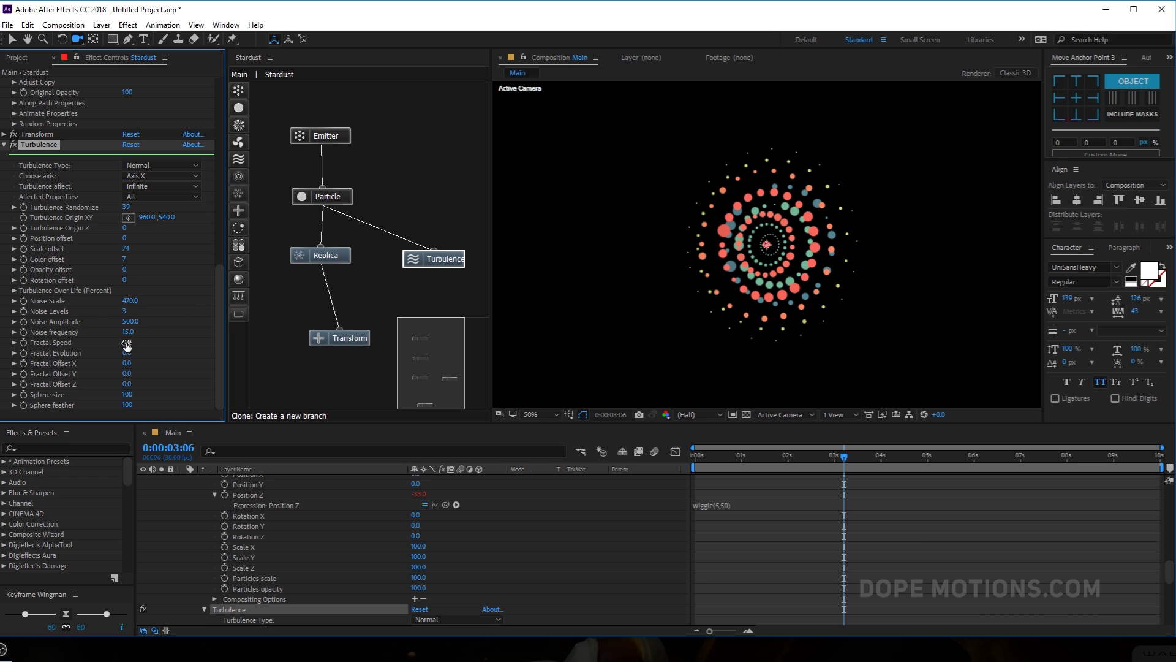
drag(127, 343, 201, 329)
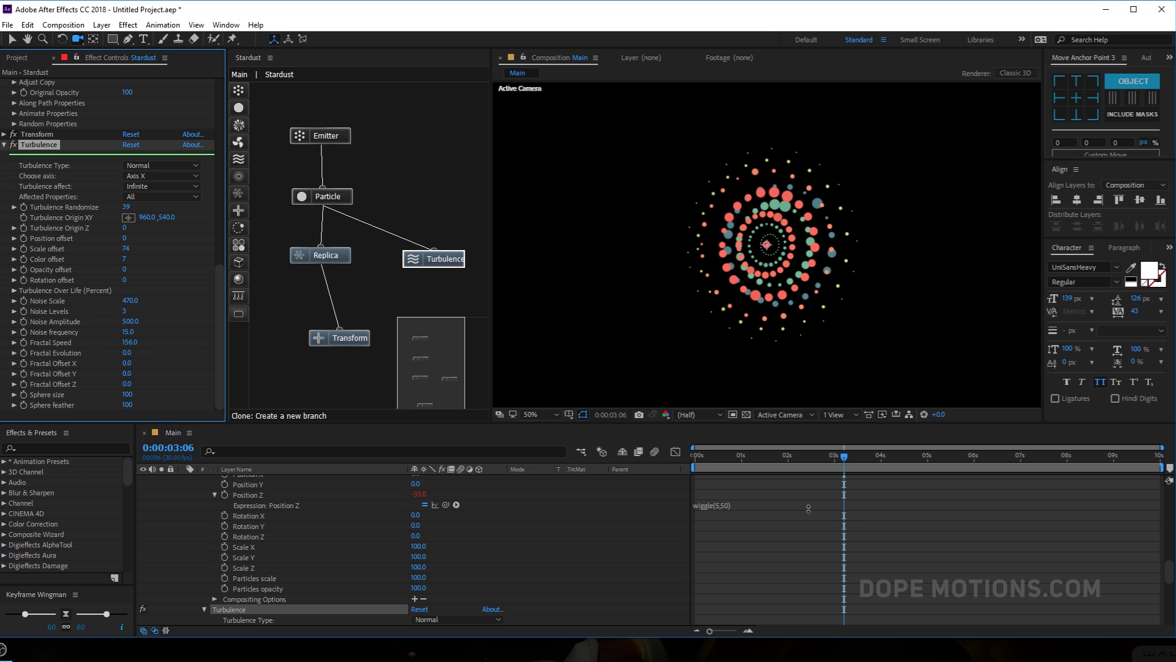
Step: Preview the turbulence along the timeline and set its Fractal Offset Z to 20
drag(762, 456, 907, 458)
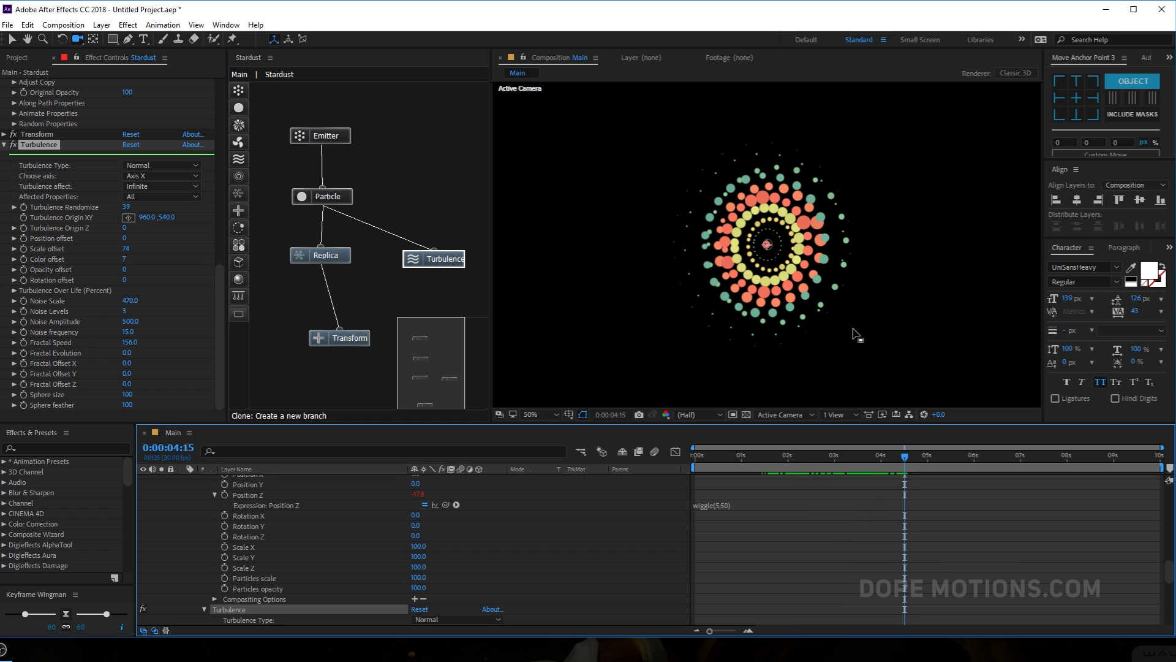
drag(836, 456, 863, 453)
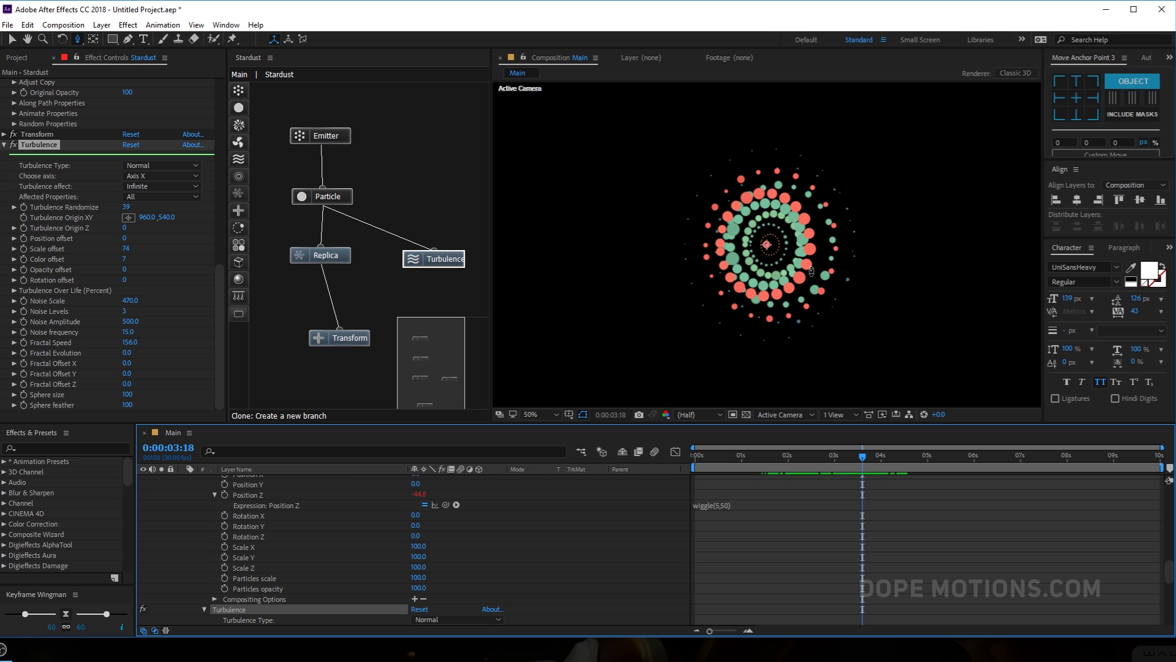
drag(726, 456, 893, 465)
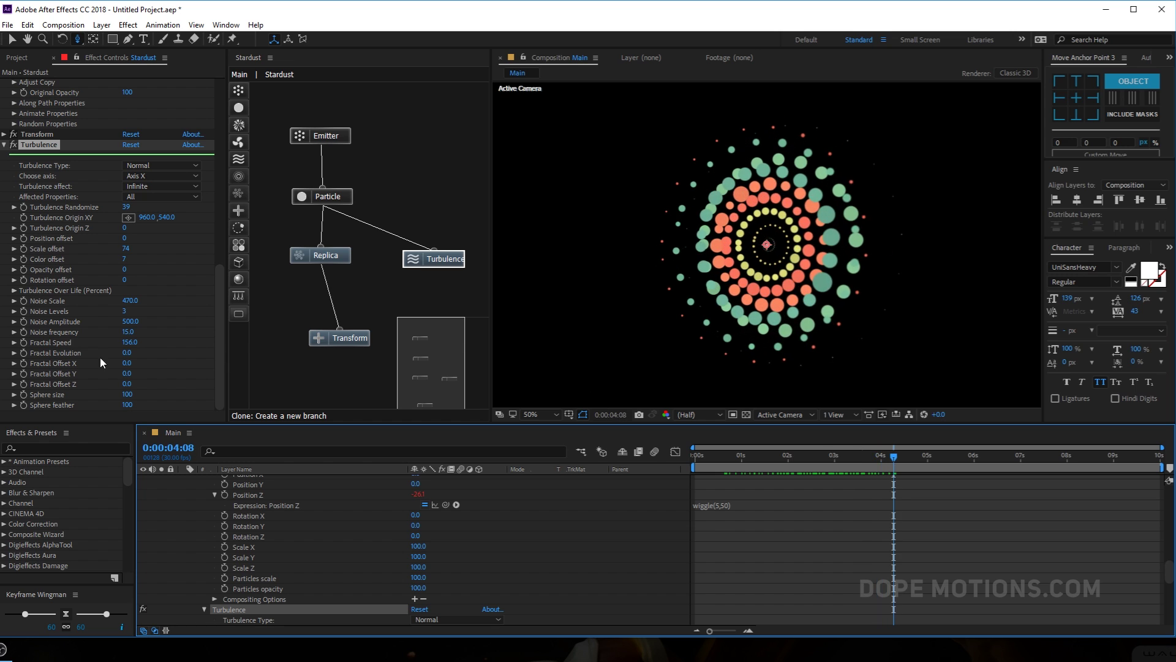
drag(122, 385, 142, 396)
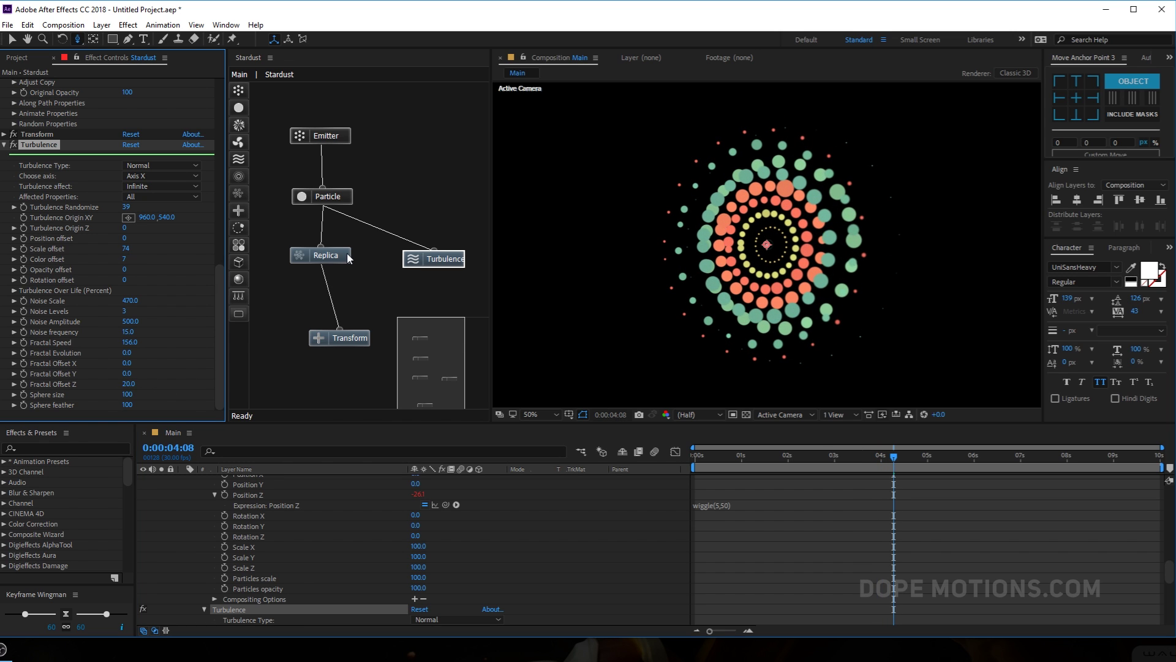
Step: Try an offset Angle Z of 10° on the Replica node and undo it
click(323, 254)
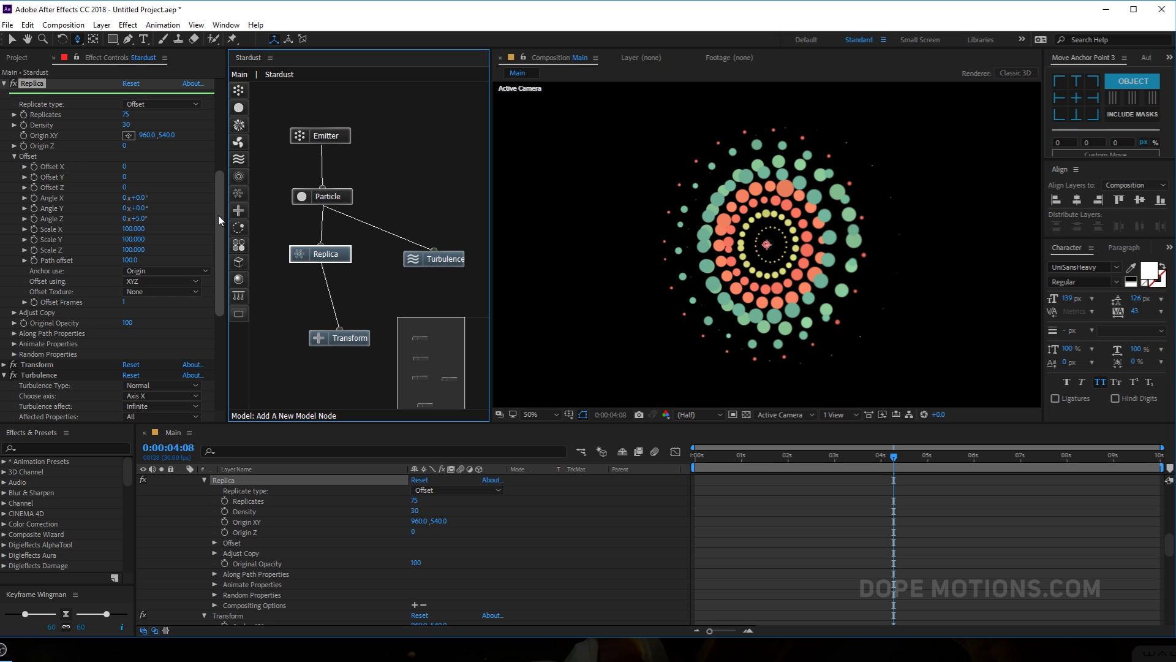
drag(218, 215, 223, 201)
drag(131, 252, 143, 253)
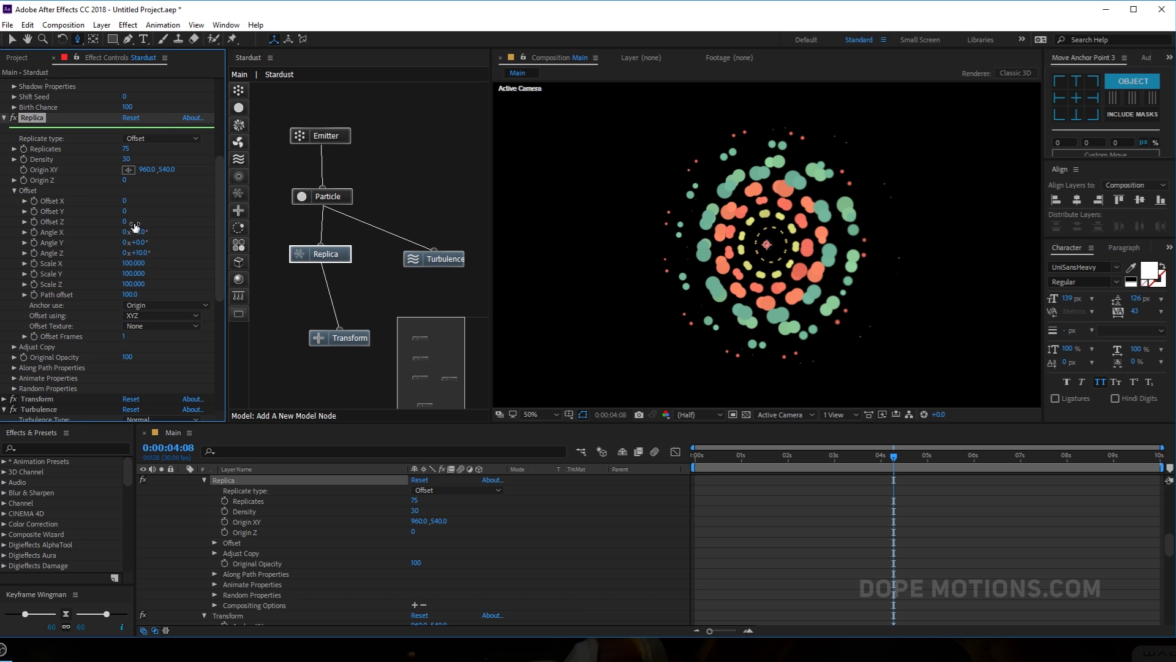
key(ctrl+z)
Step: Set the Replica's Offset X to -10 and preview the resulting spiral along the timeline
mouse_move(123, 205)
mouse_down()
mouse_move(111, 206)
mouse_move(127, 207)
mouse_up()
key(ctrl+z)
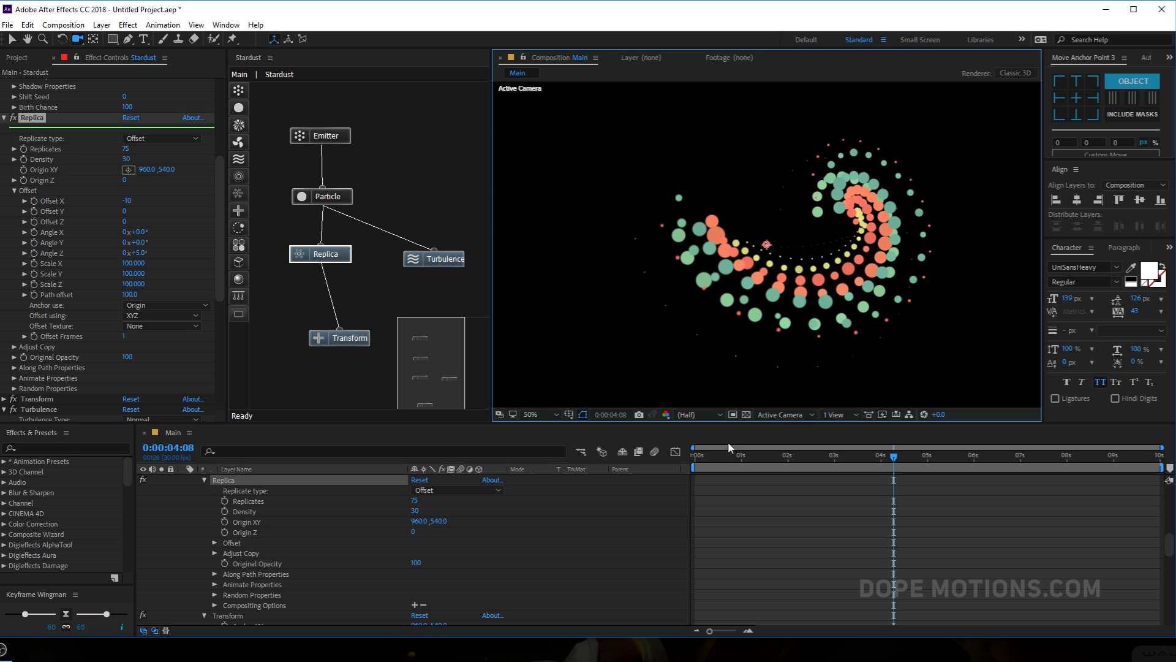
click(720, 458)
drag(723, 462, 840, 460)
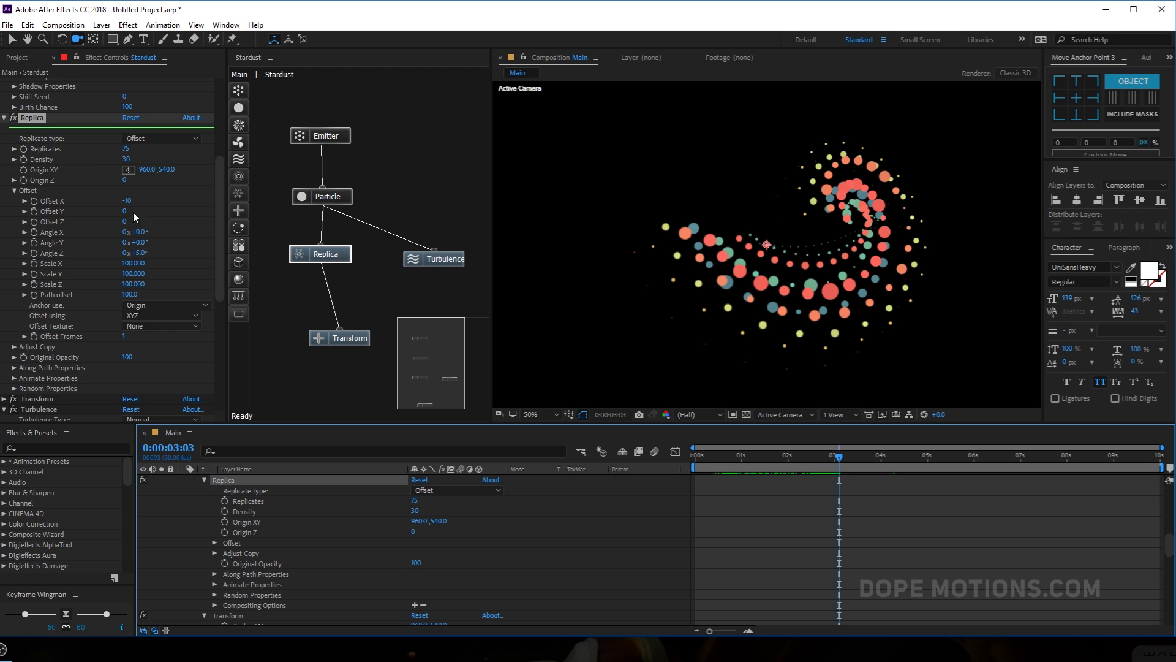
Step: Set the Replica's Offset X to -60 and Offset Y to 10
drag(125, 210, 128, 203)
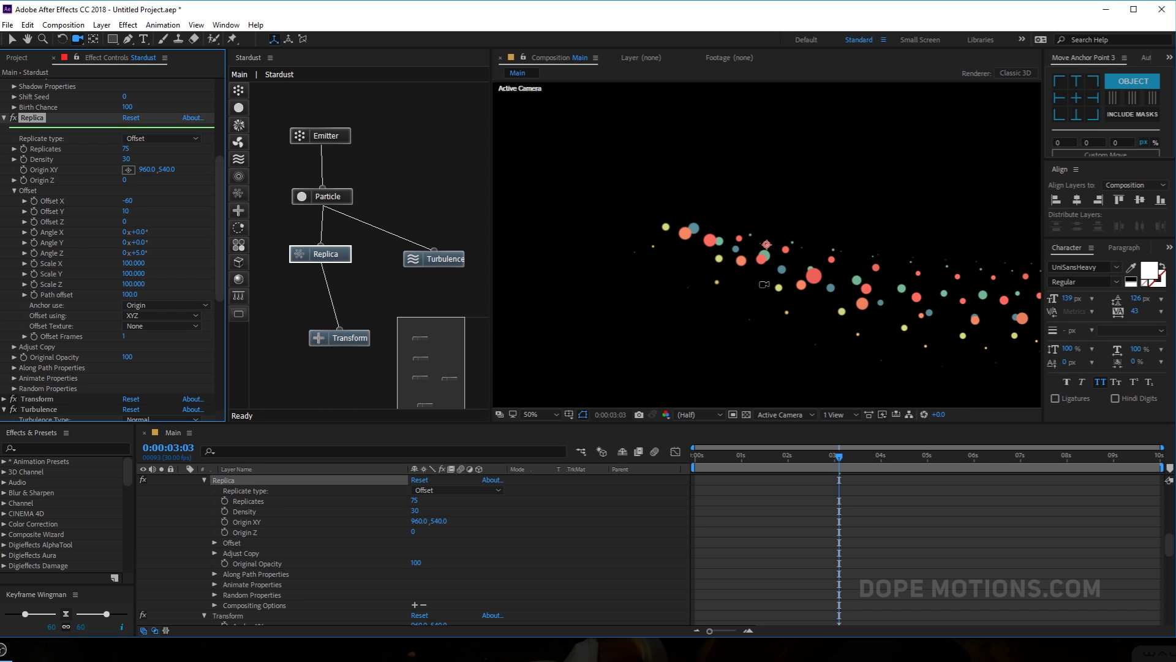
Step: Set the Replica's offset Angle X to 96° and preview the twisted strand along the timeline
drag(764, 284, 748, 263)
key(c)
key(c)
drag(716, 458, 847, 476)
drag(135, 232, 190, 225)
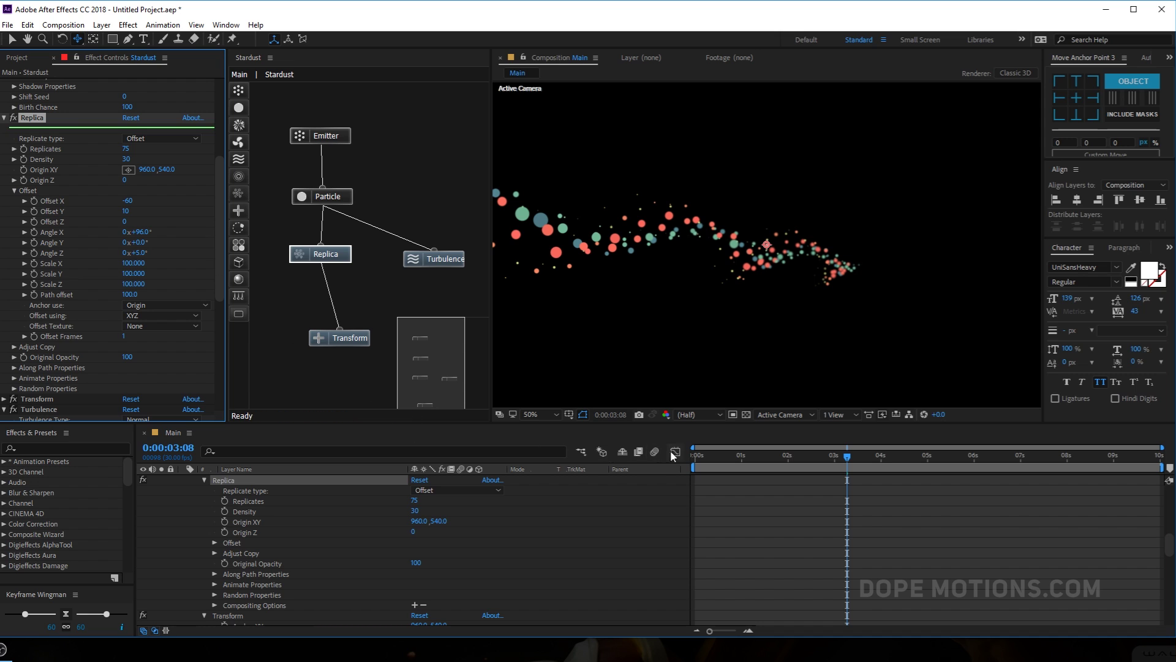
drag(725, 464, 952, 464)
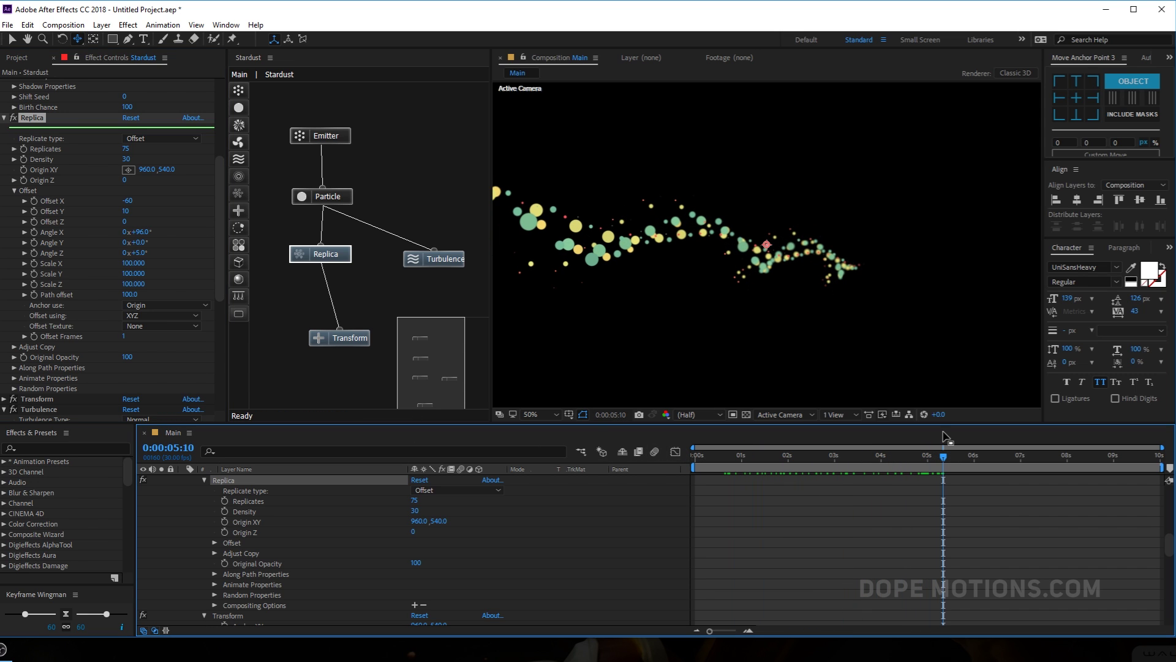
mouse_move(800, 459)
mouse_down()
mouse_move(965, 464)
mouse_move(805, 477)
mouse_up()
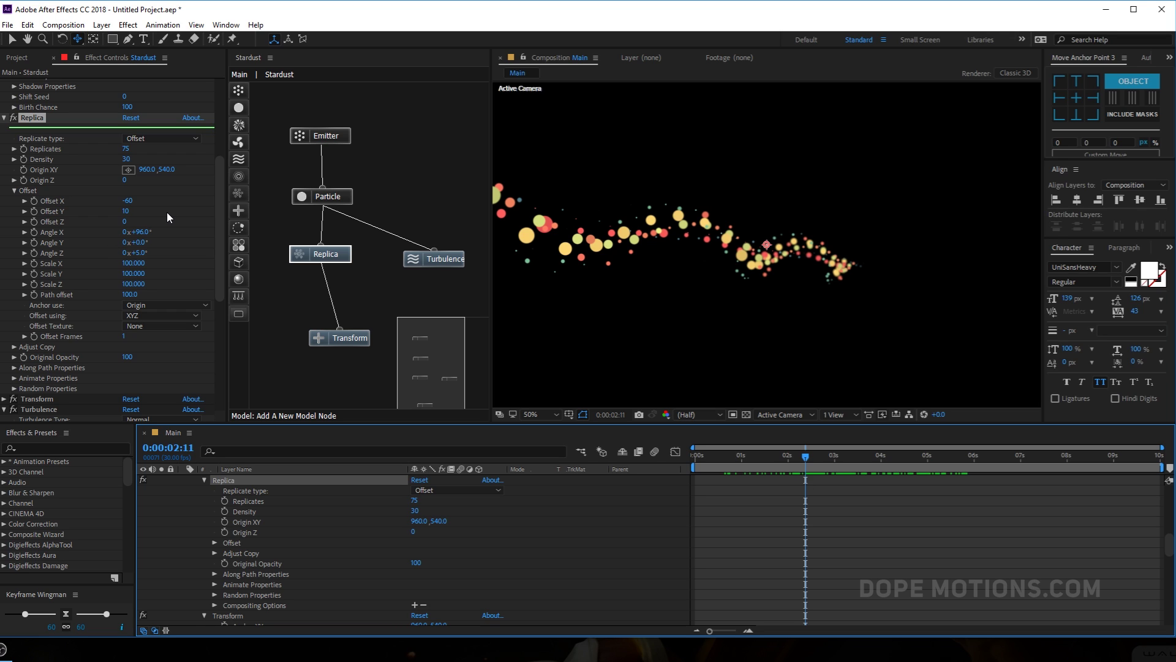
Step: Raise the Replica's Replicates to 336 and preview the longer strand from a shifted camera view
drag(124, 149, 271, 154)
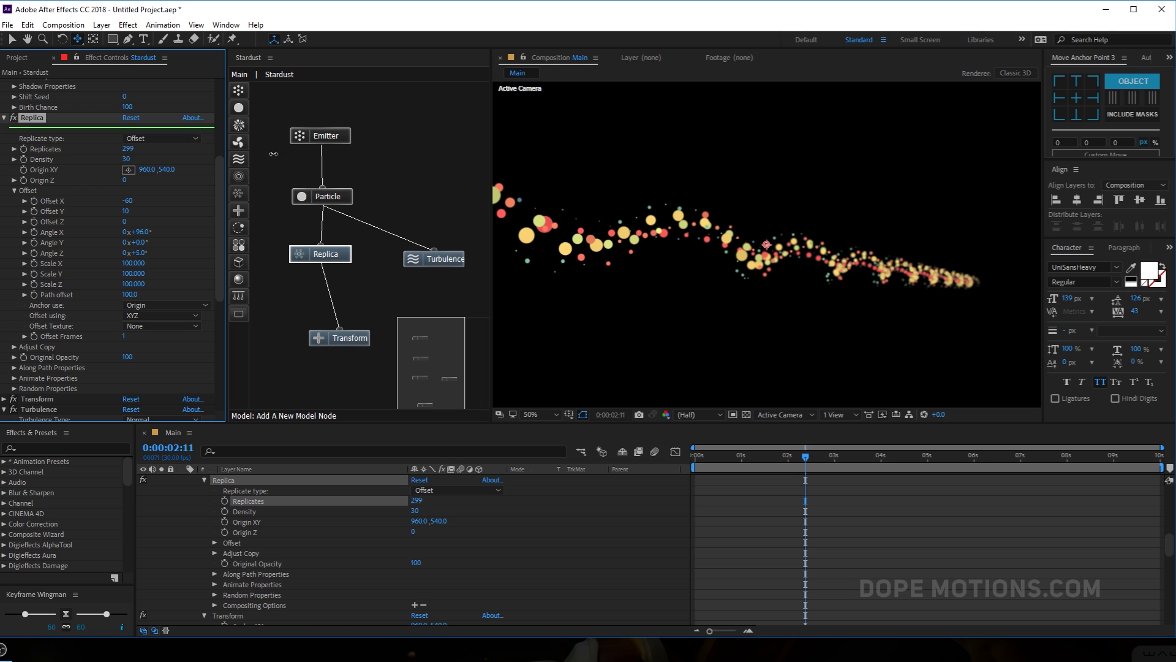
drag(127, 158, 124, 160)
key(ctrl+z)
drag(744, 454, 996, 453)
drag(867, 295, 851, 295)
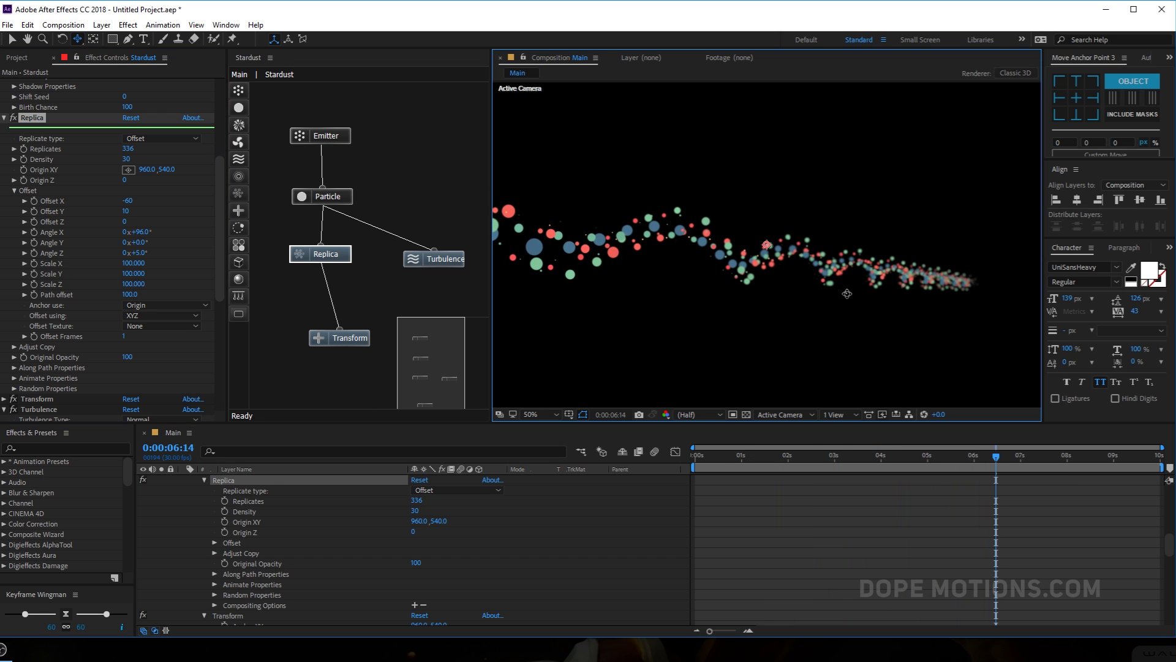
drag(837, 288, 872, 365)
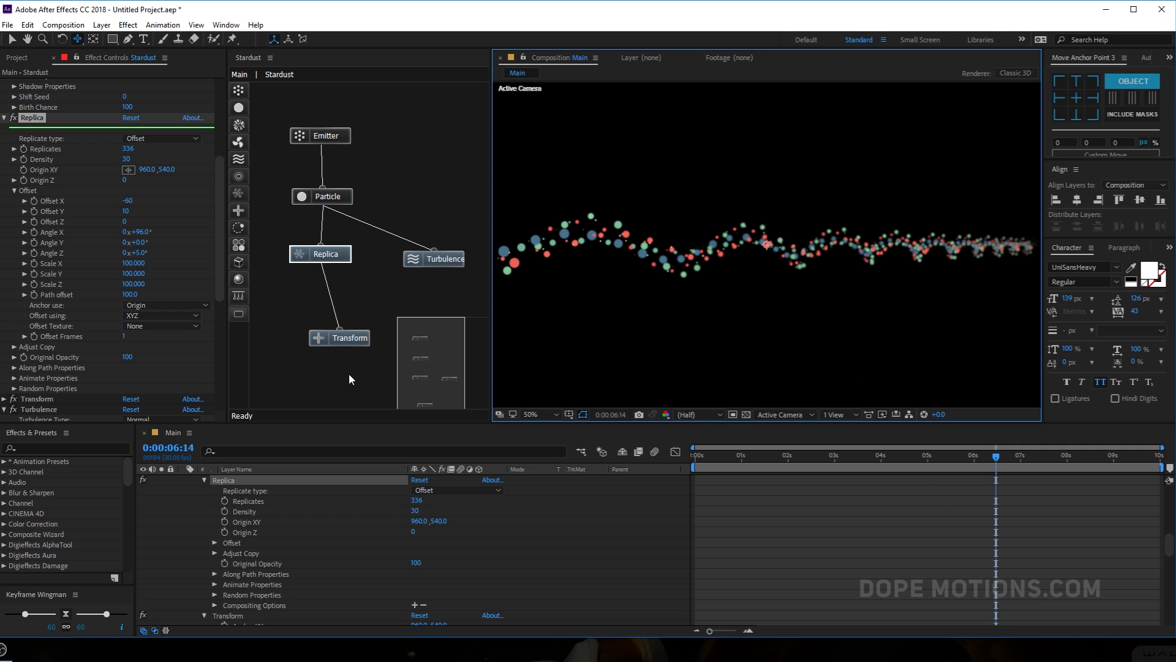
drag(713, 456, 935, 457)
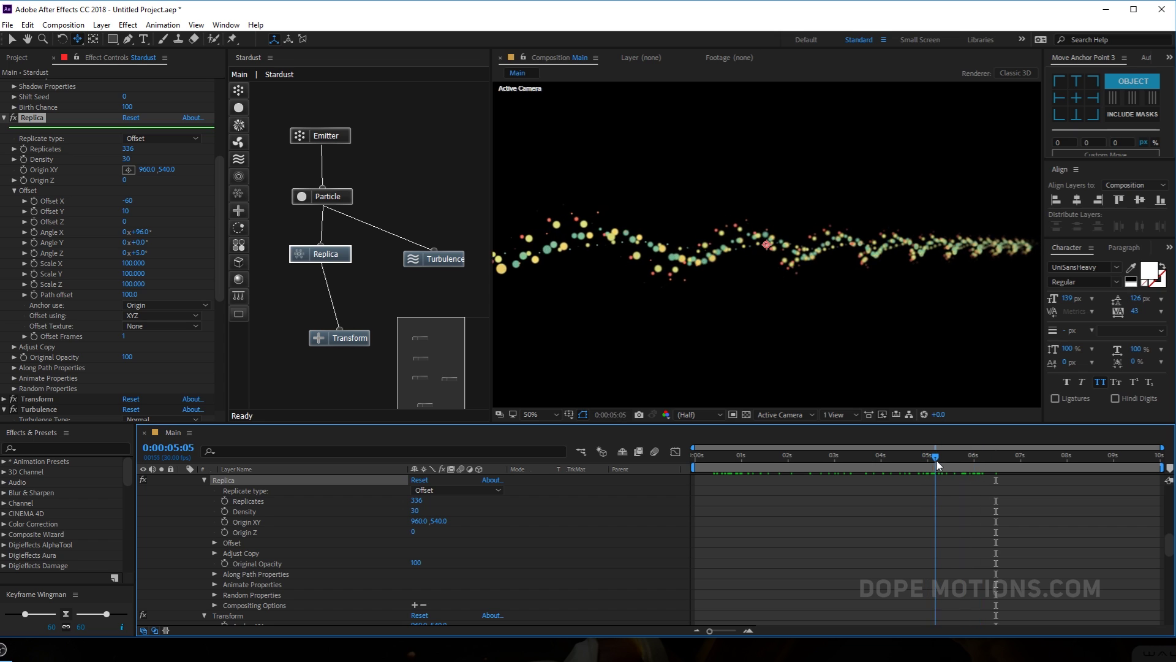
Step: Delete the Turbulence node and reset the Replica settings to their defaults
drag(127, 211, 127, 215)
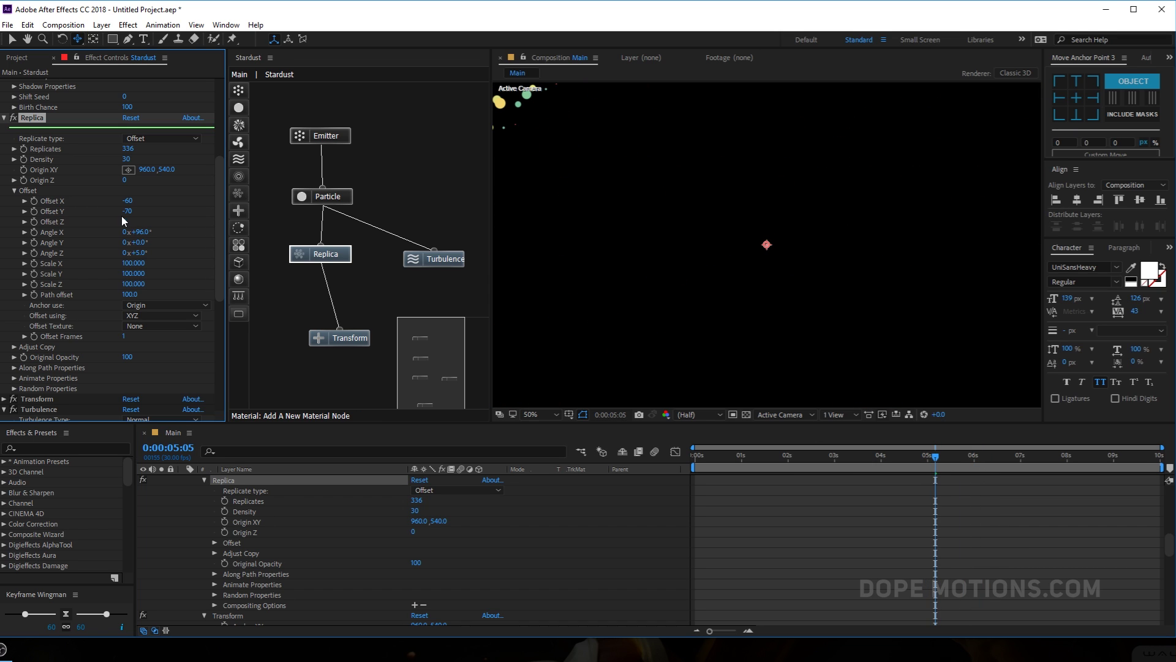
click(452, 260)
key(Delete)
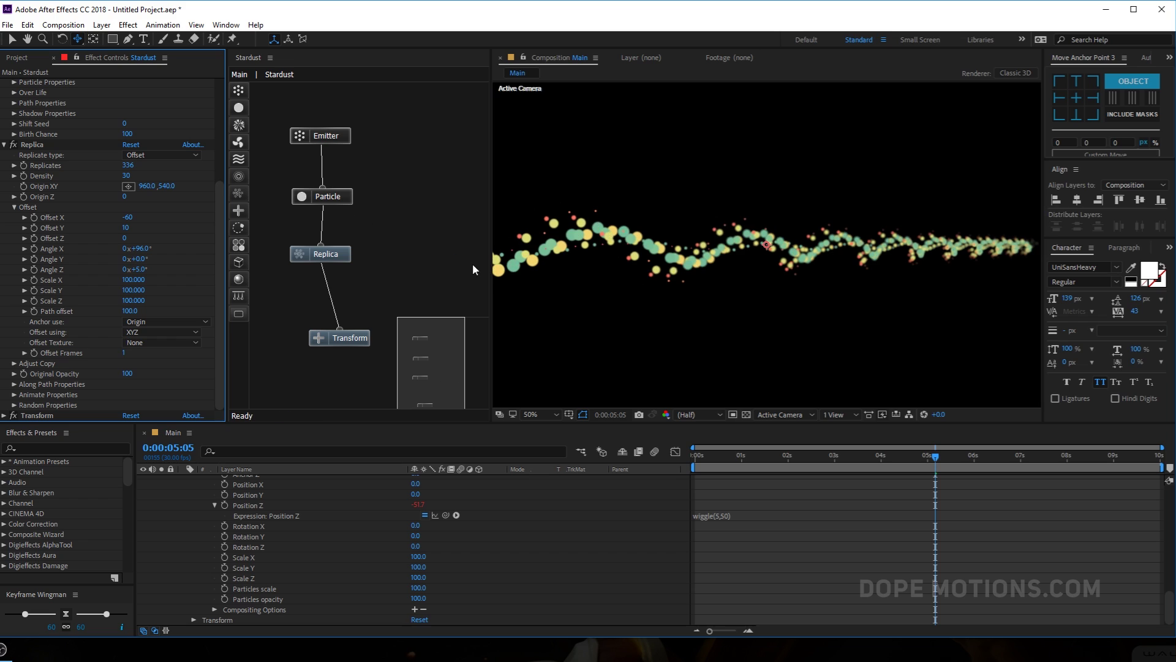
click(131, 145)
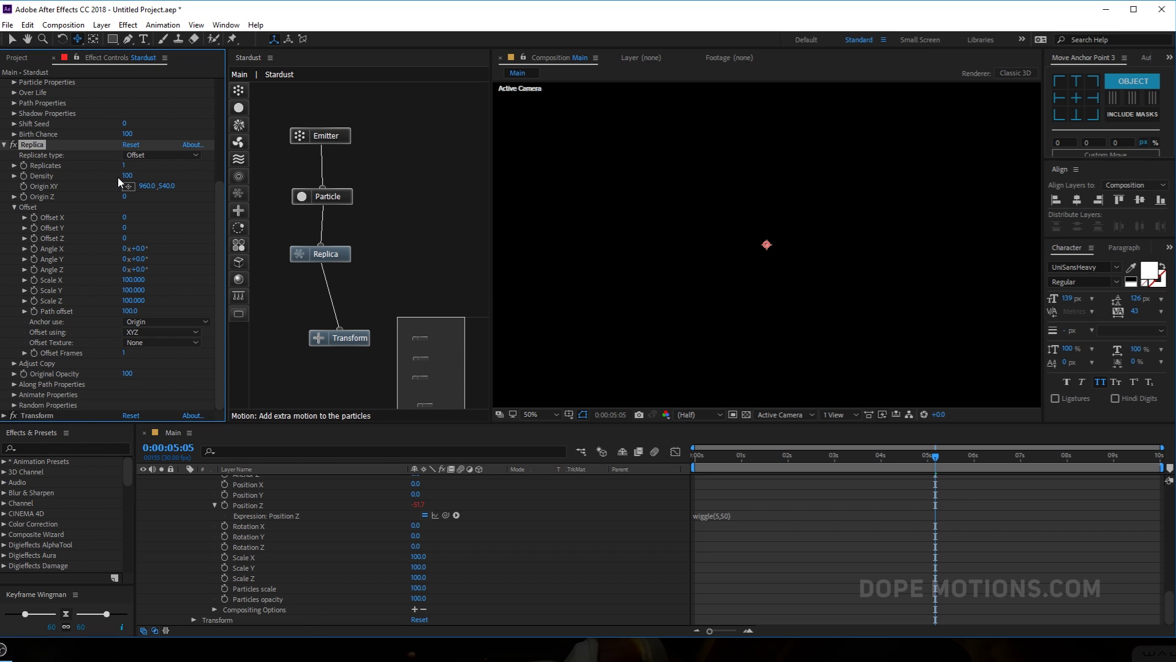
Step: Set the Replica's Replicates to 44 and its offset Angle Z to 17° to form rings
drag(132, 165, 146, 164)
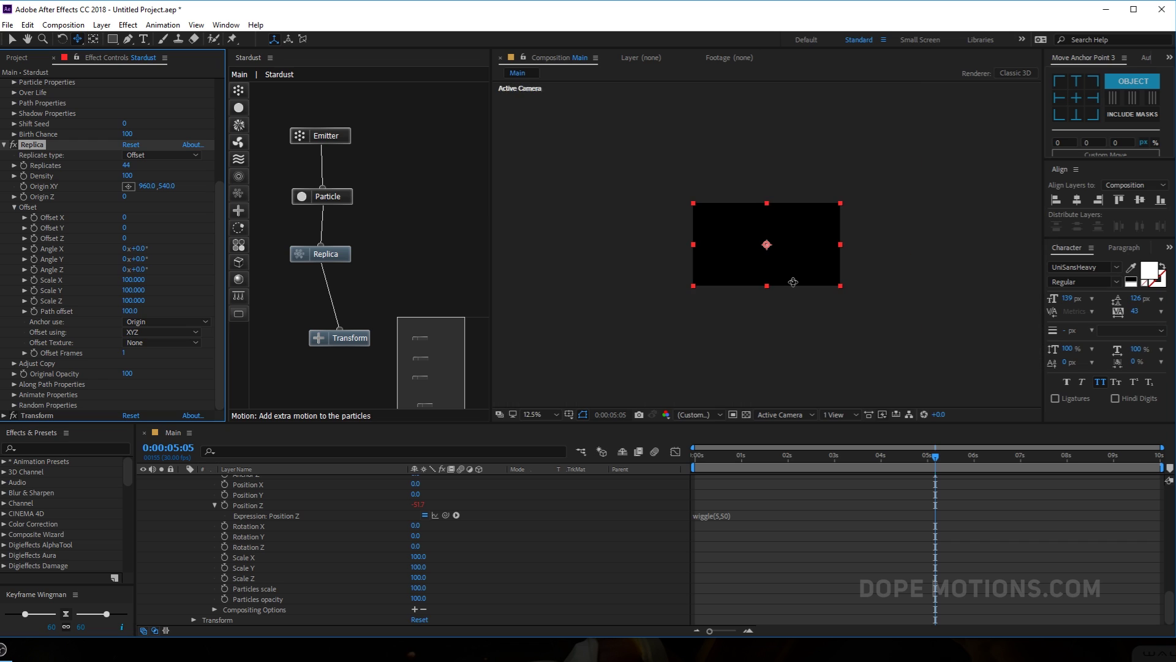
key(comma)
key(c)
key(c)
drag(729, 294, 748, 391)
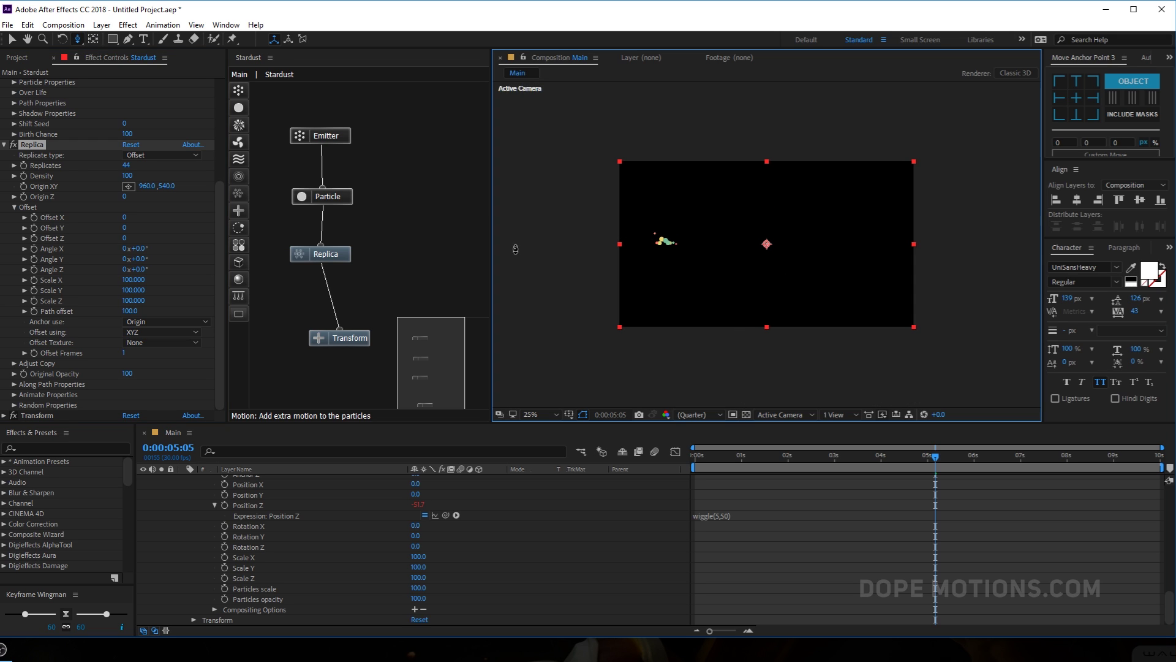
drag(140, 269, 150, 269)
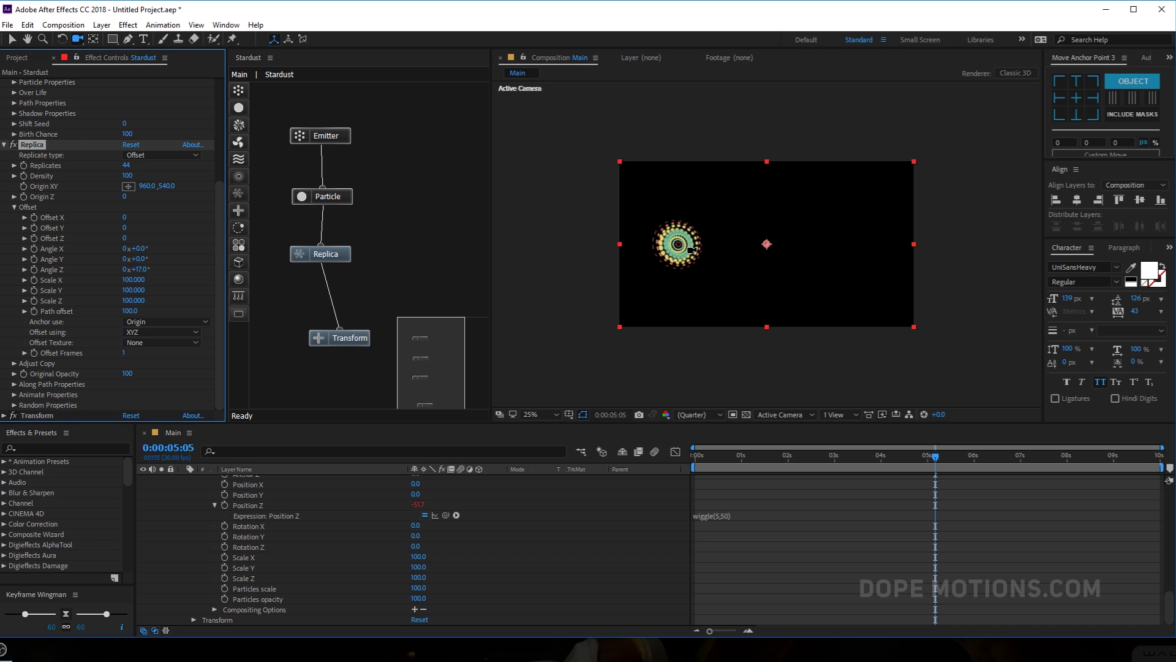
Step: View the rings close up at an angle and set the Replica's Replicates to 21 and Density to 70
drag(691, 250, 806, 183)
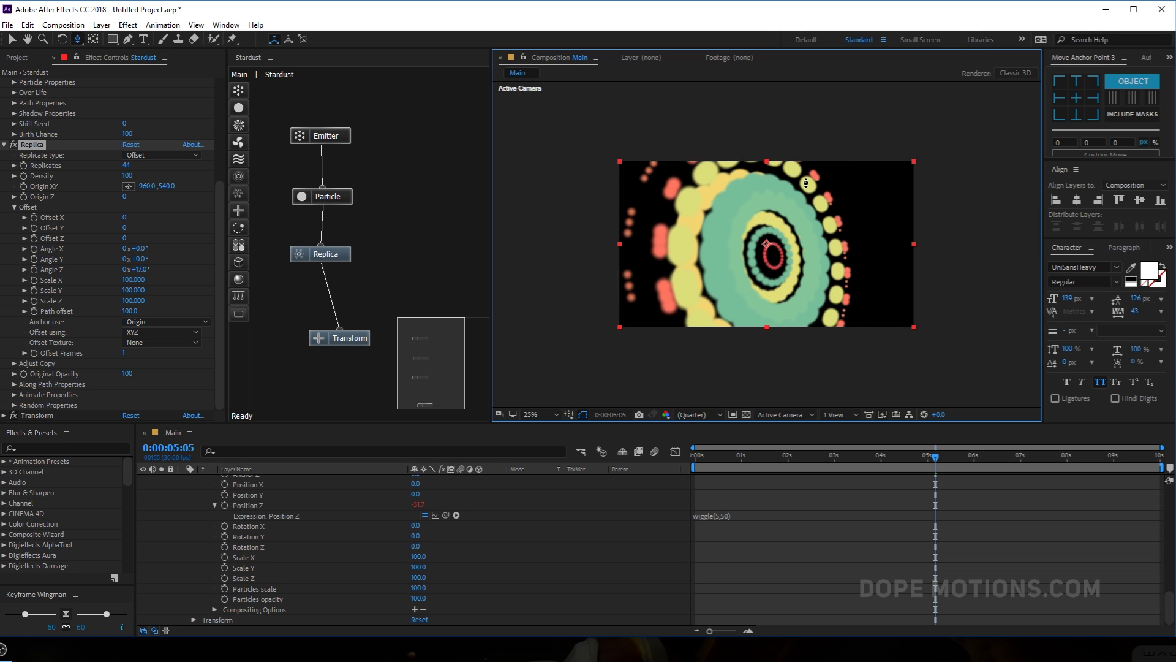
key(period)
key(period)
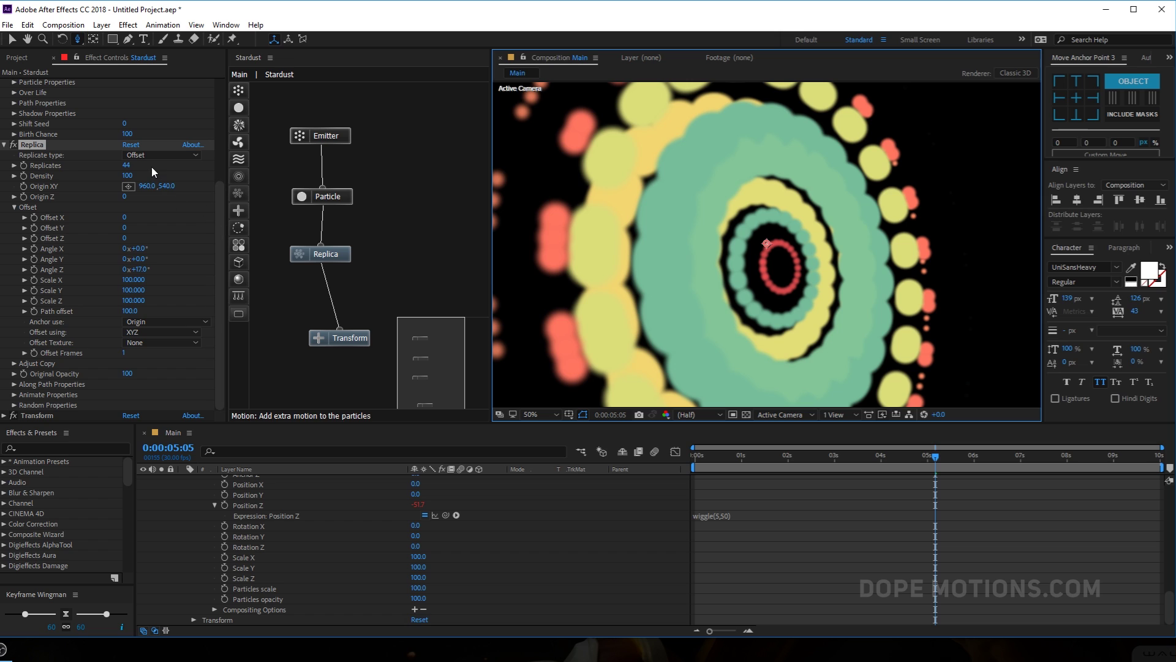
mouse_move(128, 168)
mouse_down()
mouse_move(114, 168)
mouse_move(131, 165)
mouse_up()
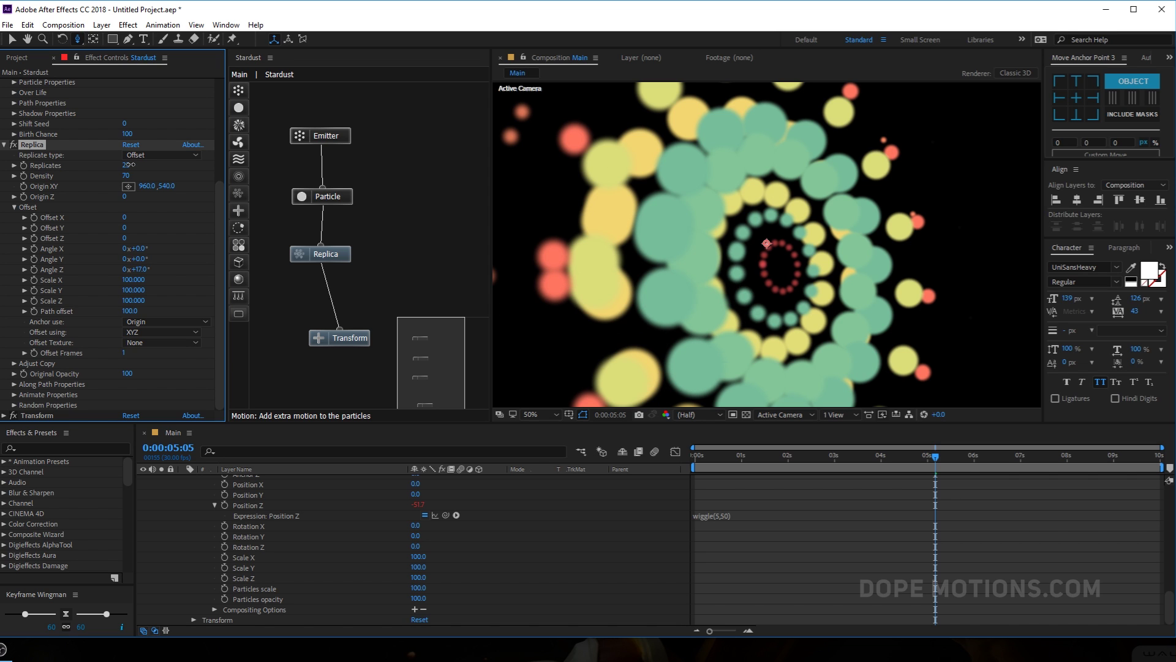
Step: Set Camera 1's Focus Distance to 834.3 pixels and preview the sharper rings along the timeline
scroll(268, 499, up, 8)
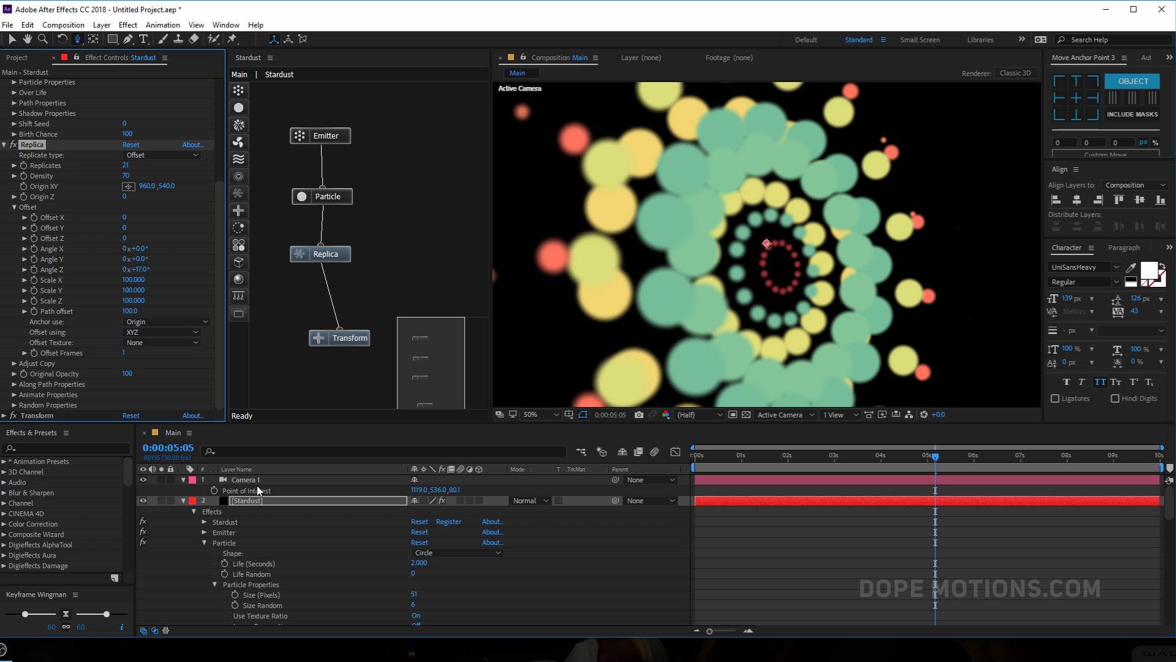
click(242, 481)
key(a)
key(a)
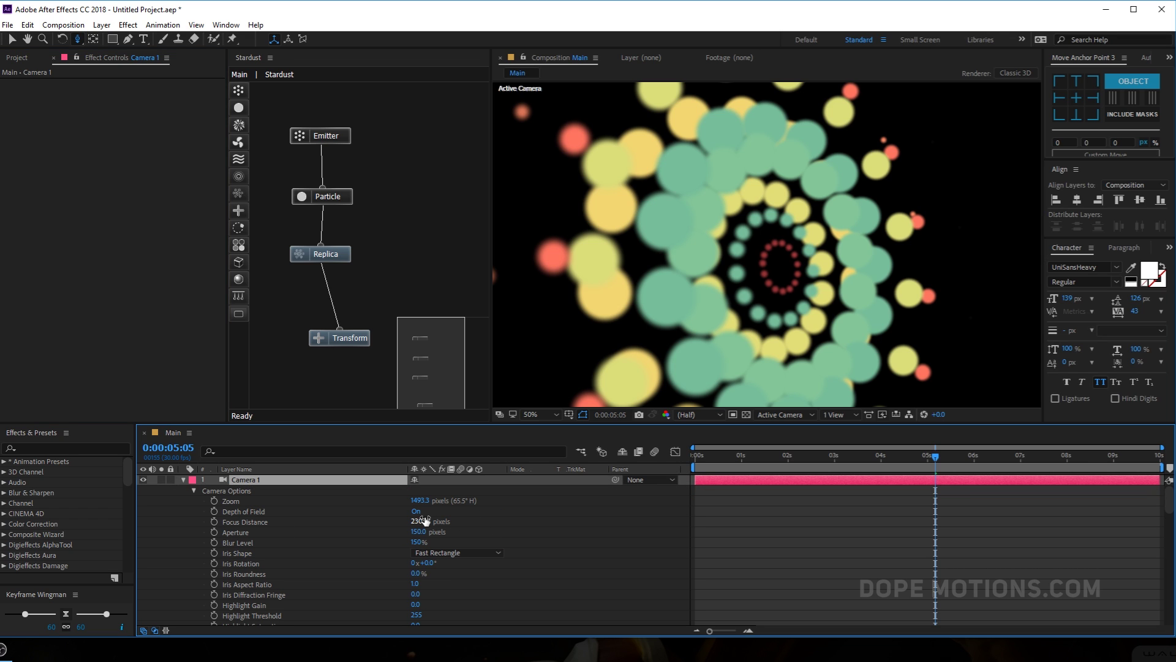
drag(425, 521, 414, 521)
drag(208, 528, 24, 546)
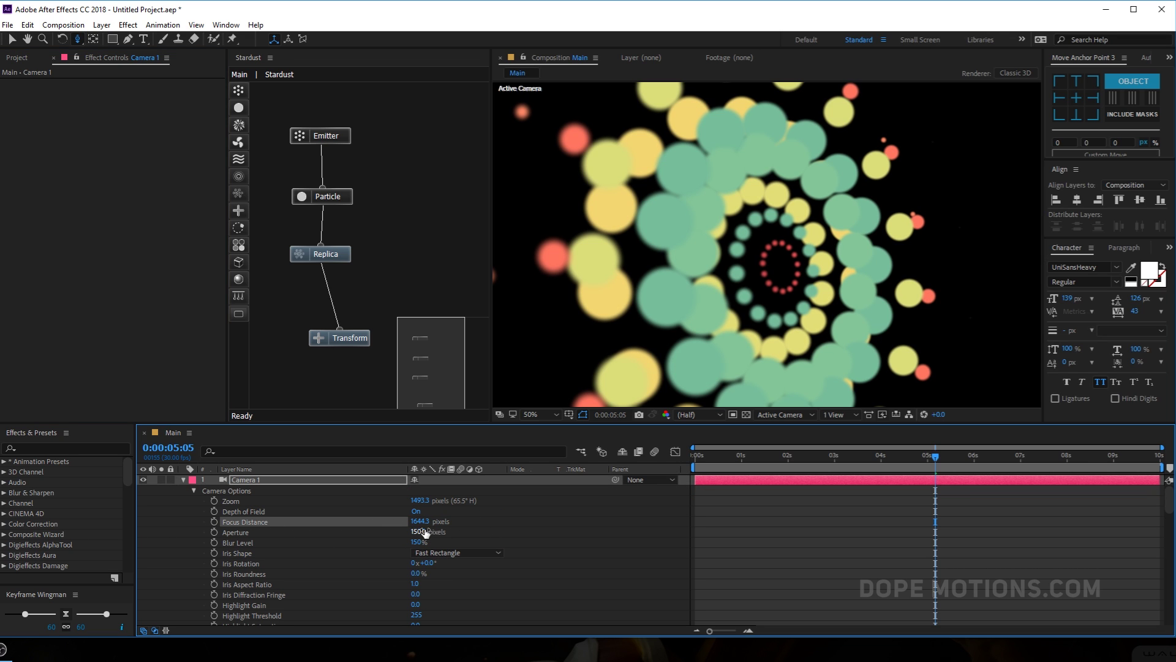
drag(418, 521, 374, 528)
drag(718, 457, 870, 452)
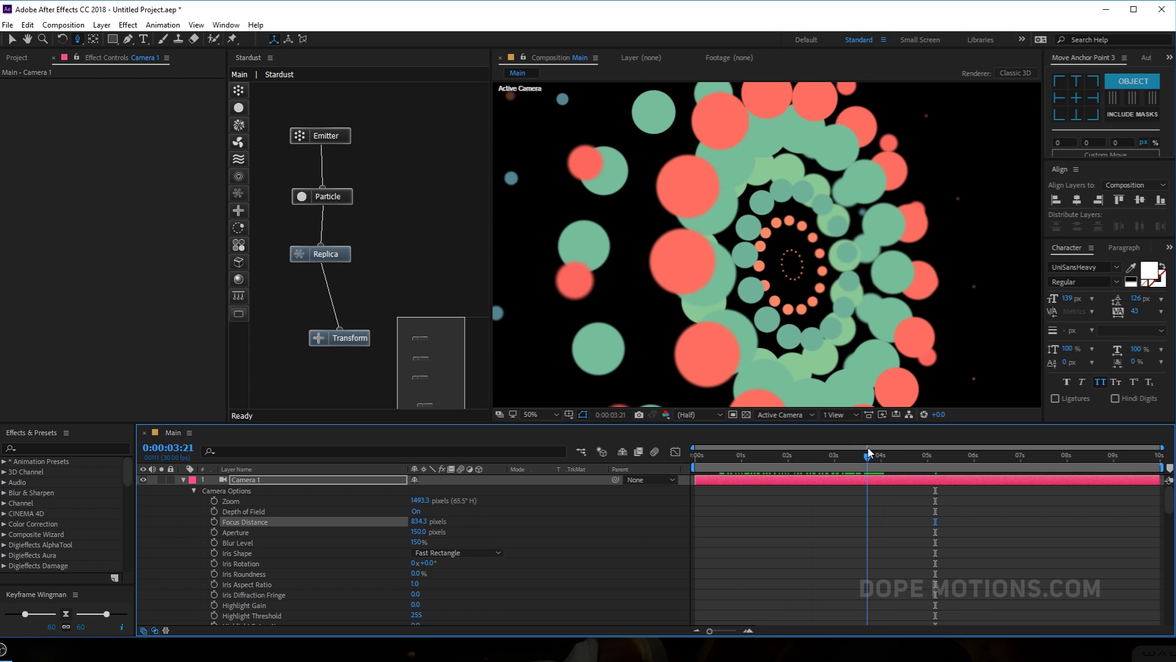
Step: Turn on the shadow in the Particle's Shadow Properties on the Stardust layer
click(183, 480)
click(238, 491)
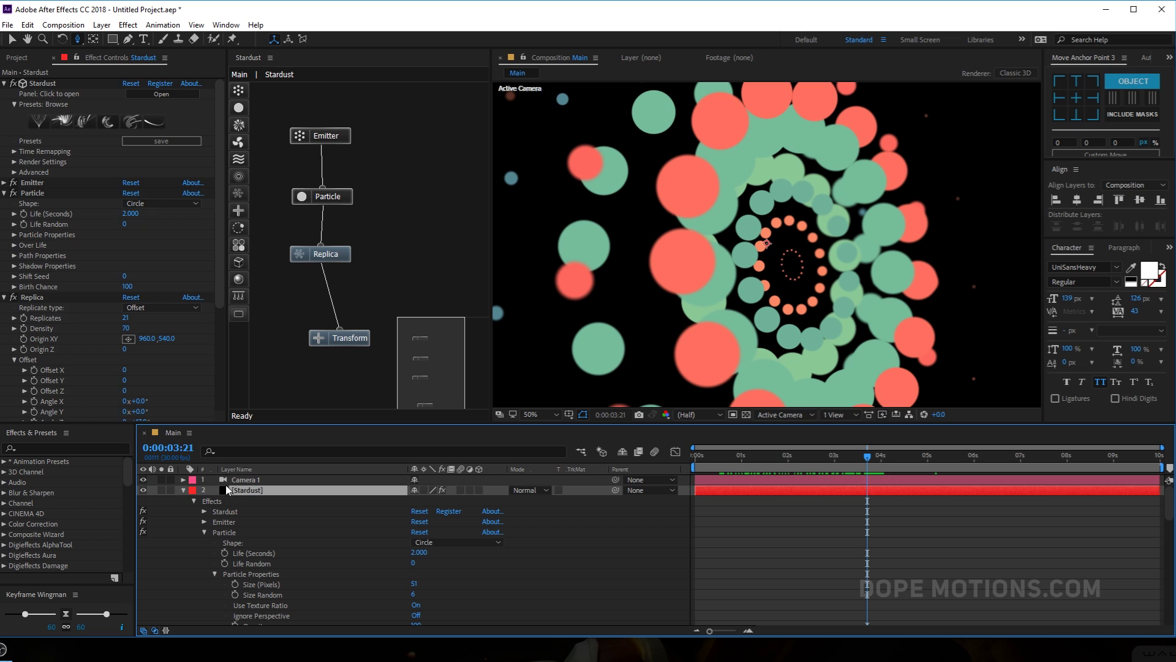
click(5, 193)
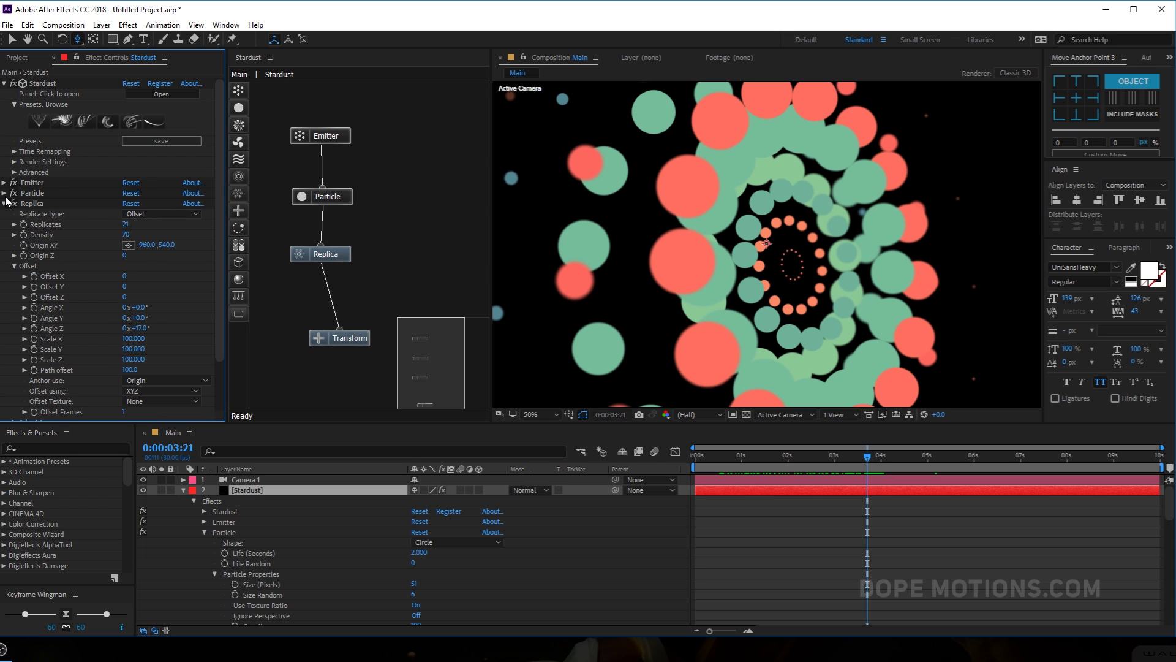
click(5, 193)
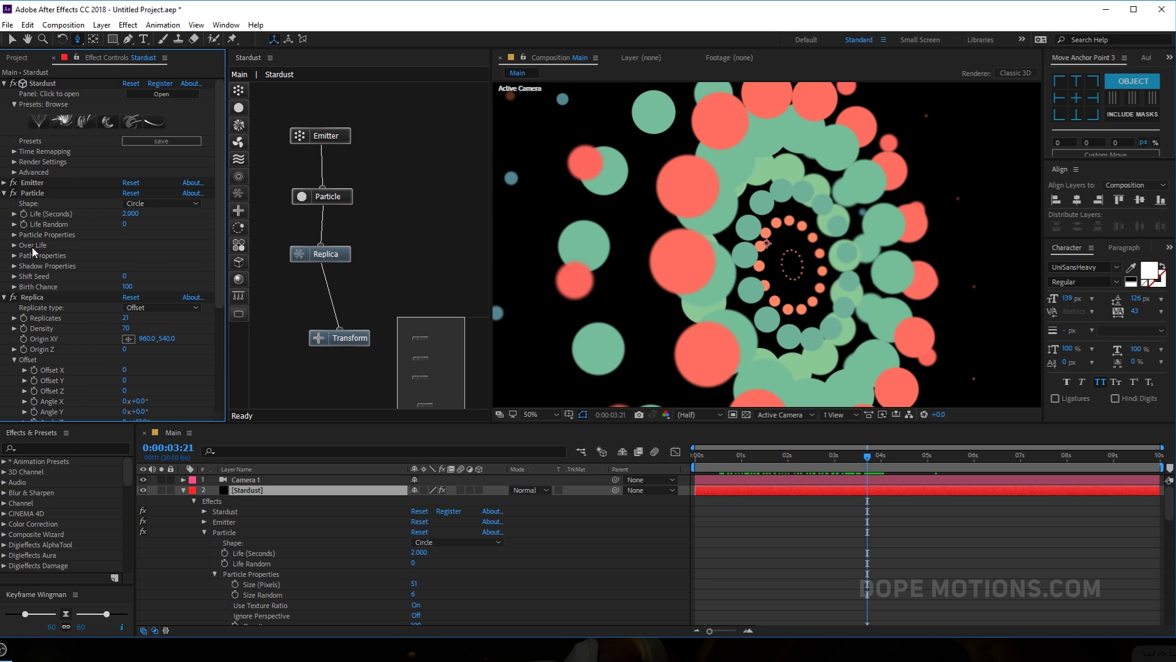
click(14, 266)
click(125, 277)
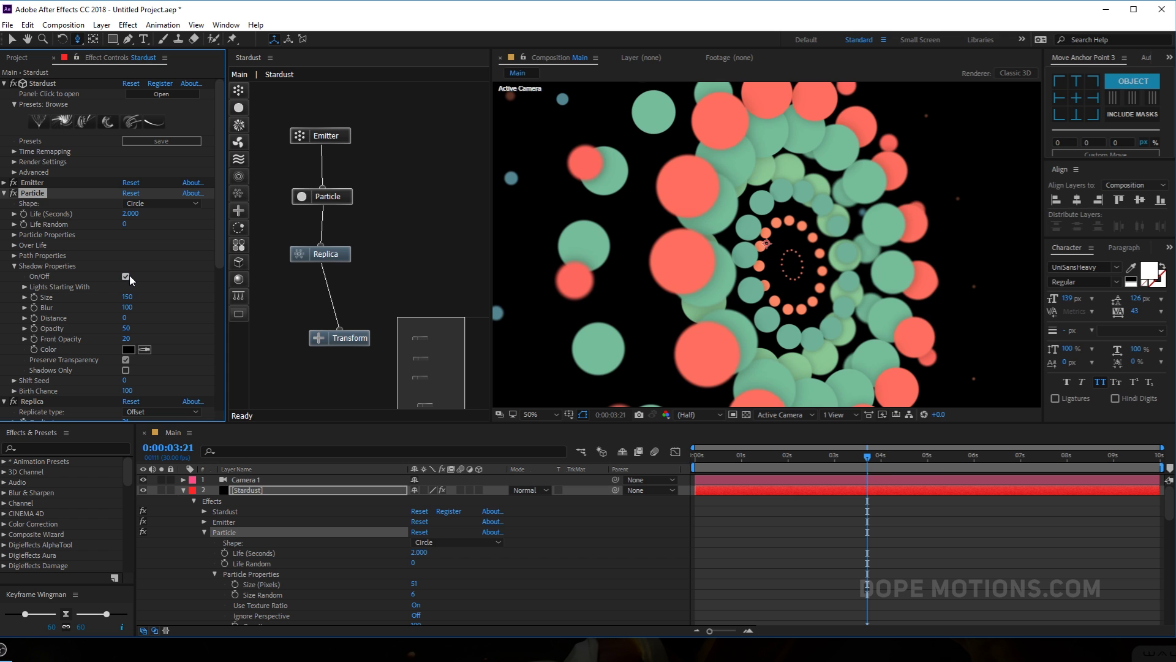
Step: End the work area at 0:00:05:01 and play back the shadowed ring animation
drag(713, 458, 821, 440)
key(space)
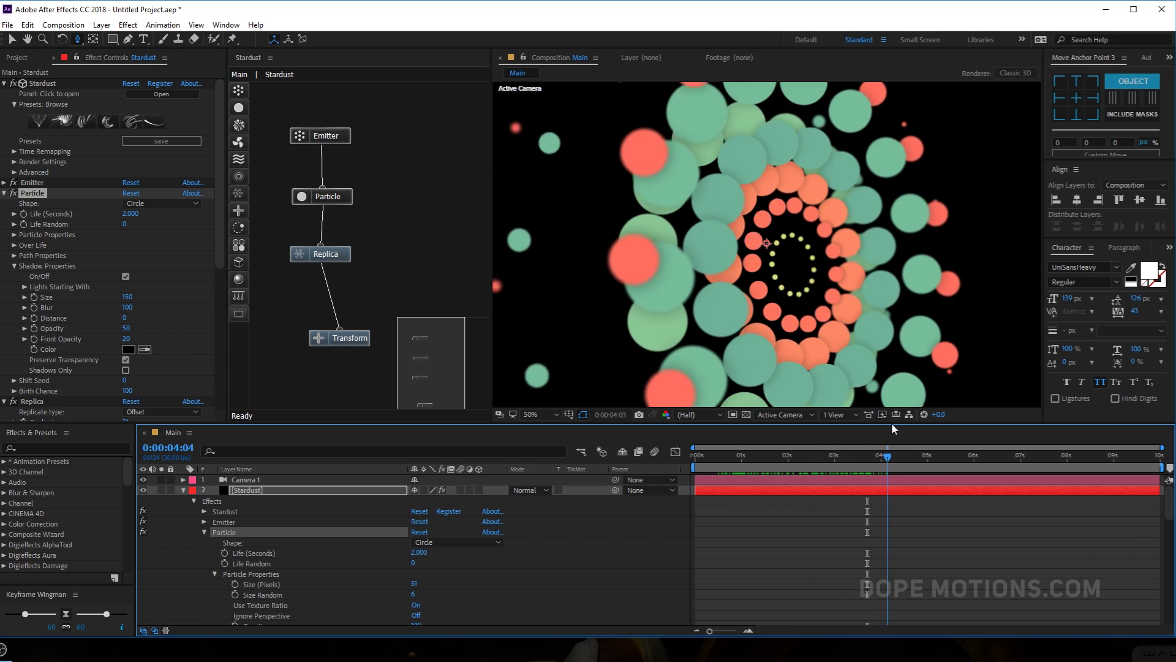
key(n)
key(space)
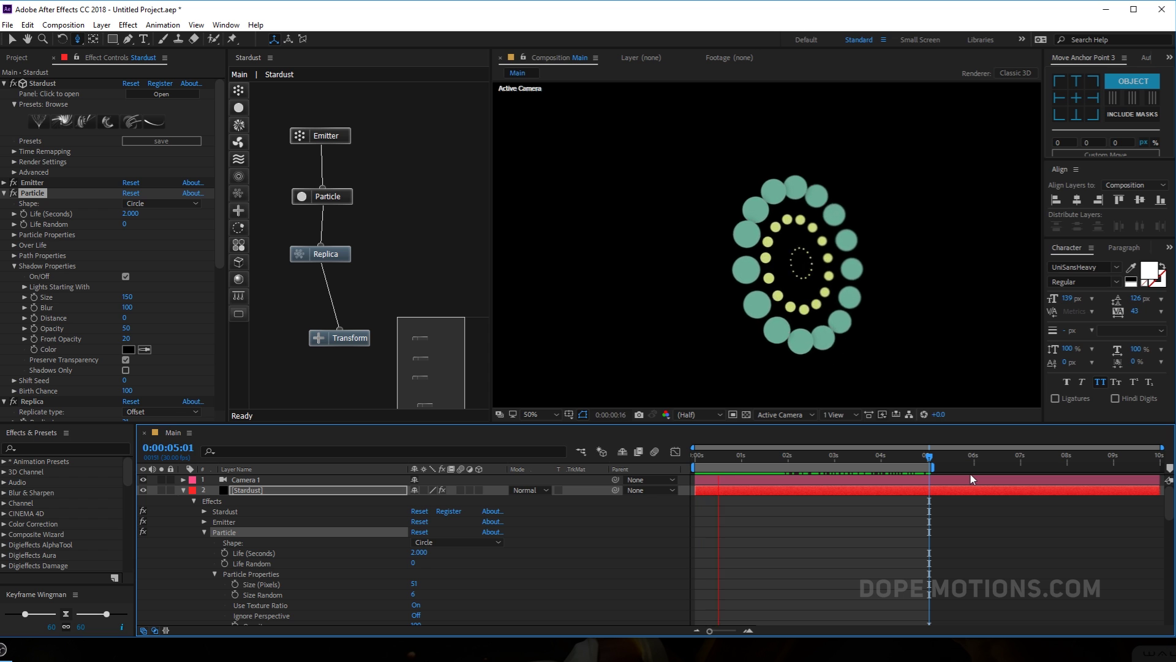